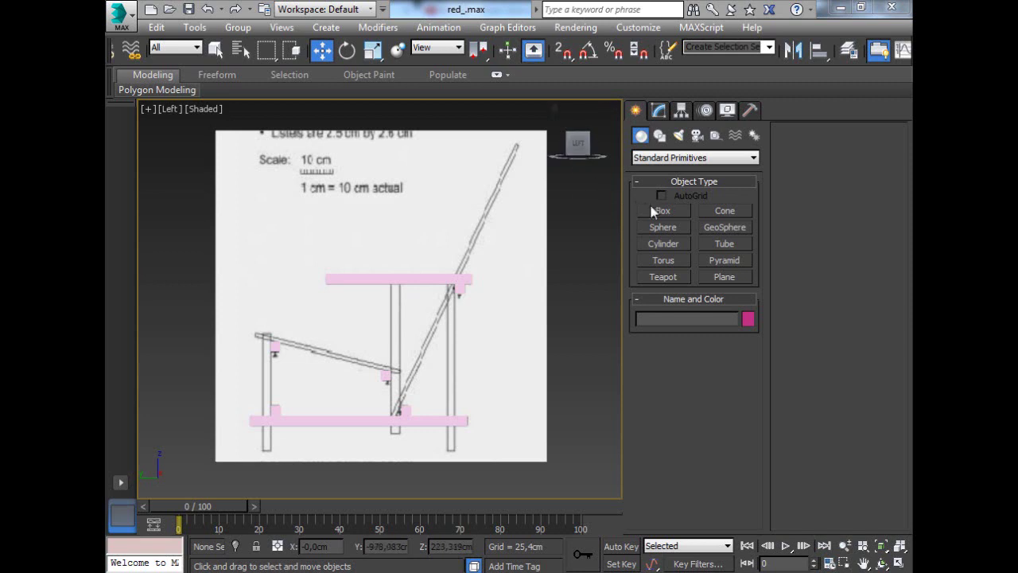
- Trace the middle leg in the left view as a box about 364 × 25 × 23.5 cm, and shift it onto the right-hand leg in the front view
left_click(662, 212)
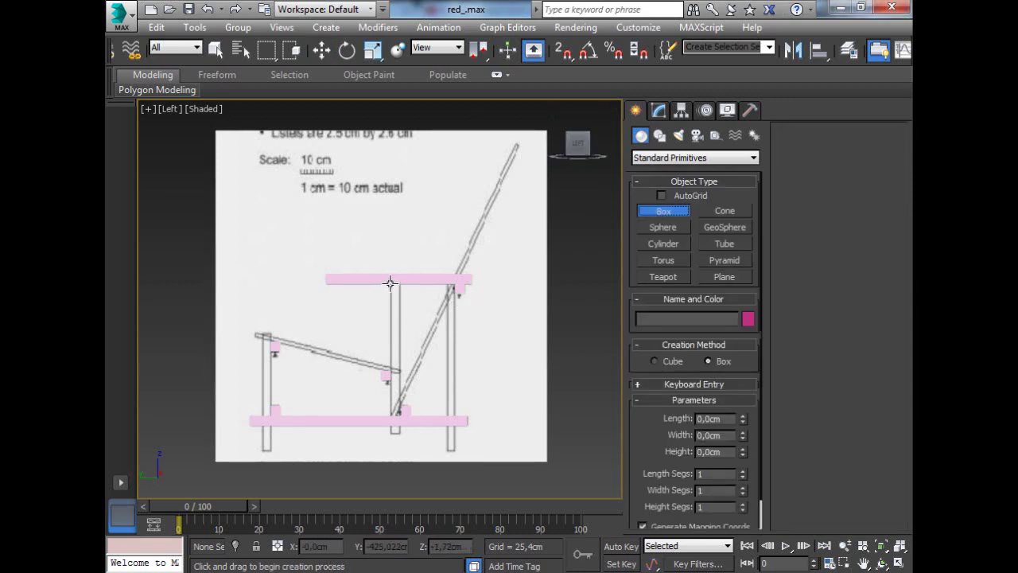
left_click_drag(389, 285, 400, 433)
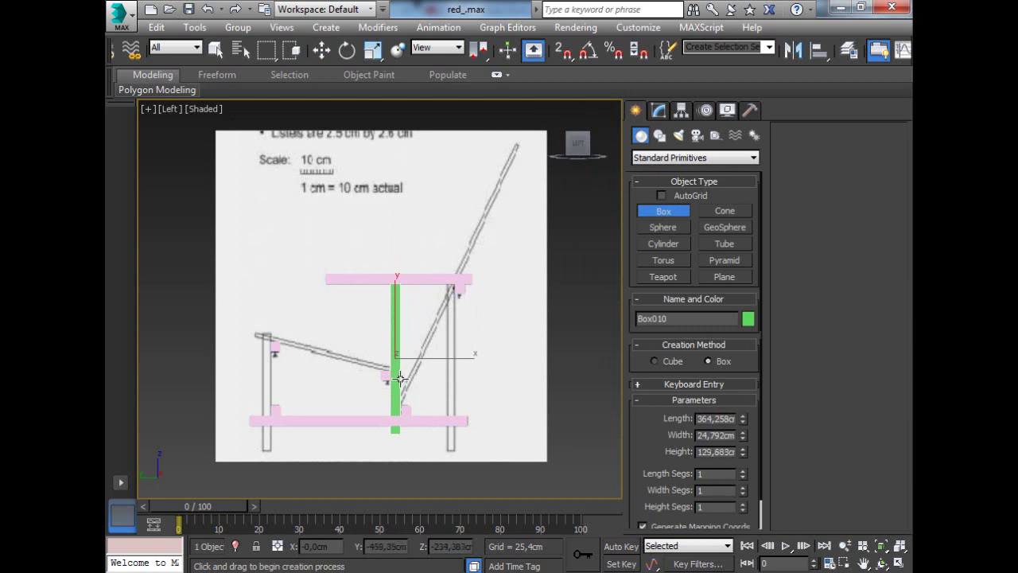
key("f")
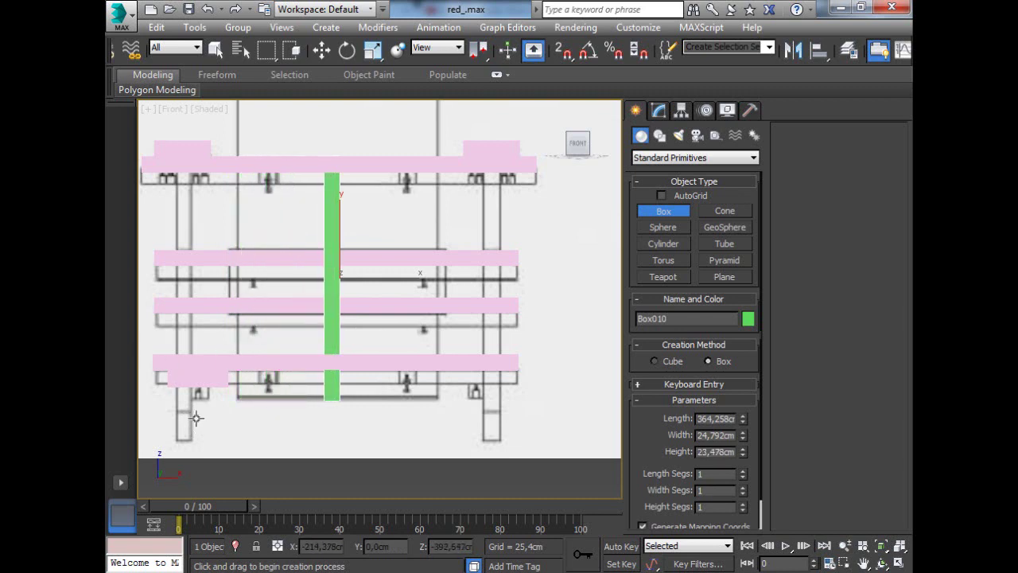
left_click(197, 418)
left_click(322, 51)
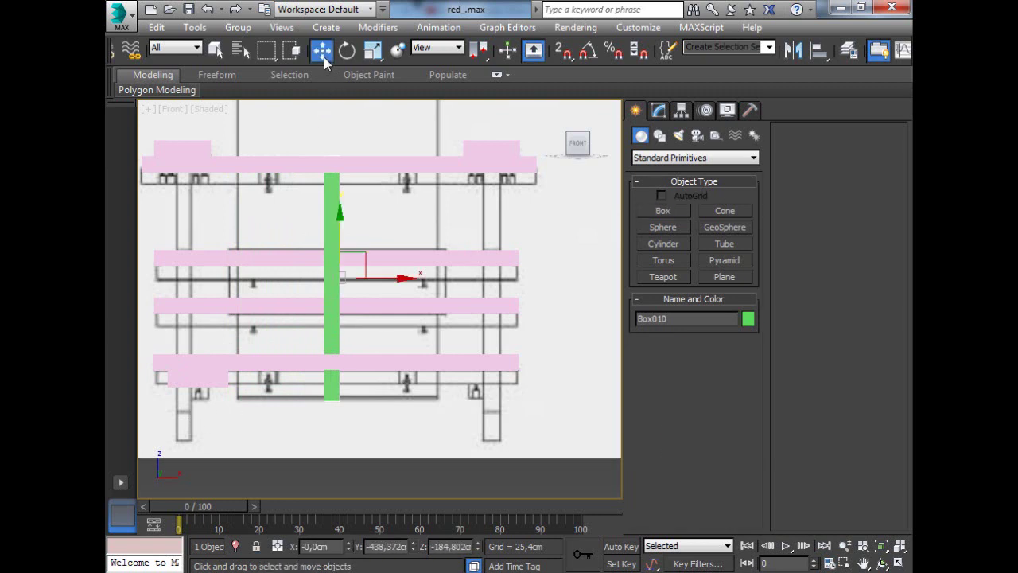
left_click_drag(418, 273, 564, 295)
- Fine-tune the green leg's cross-section to the front reference, with a width of 24.79 cm and a height of 24.647 cm
left_click(660, 111)
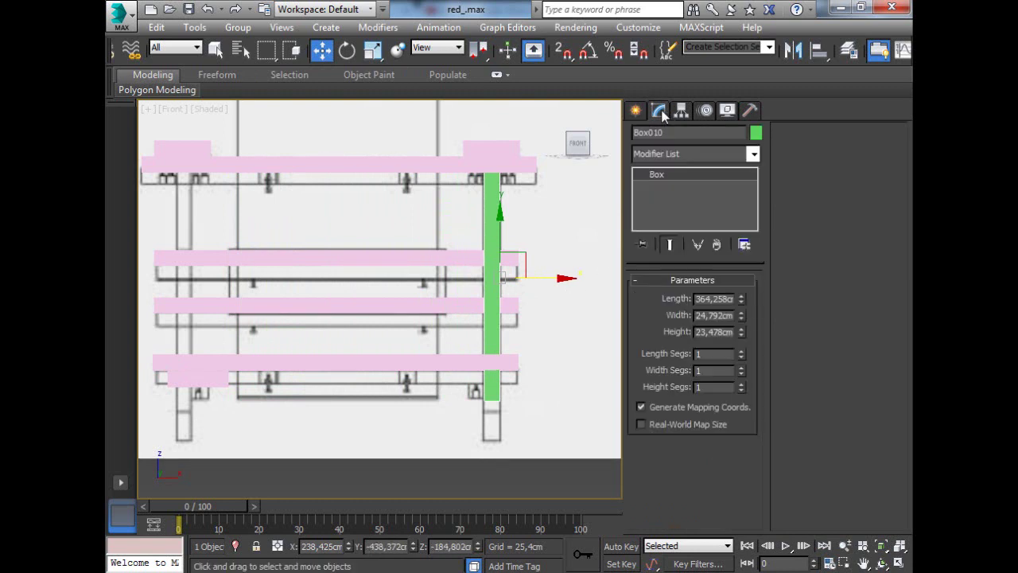
left_click(742, 313)
left_click(741, 319)
left_click(544, 249)
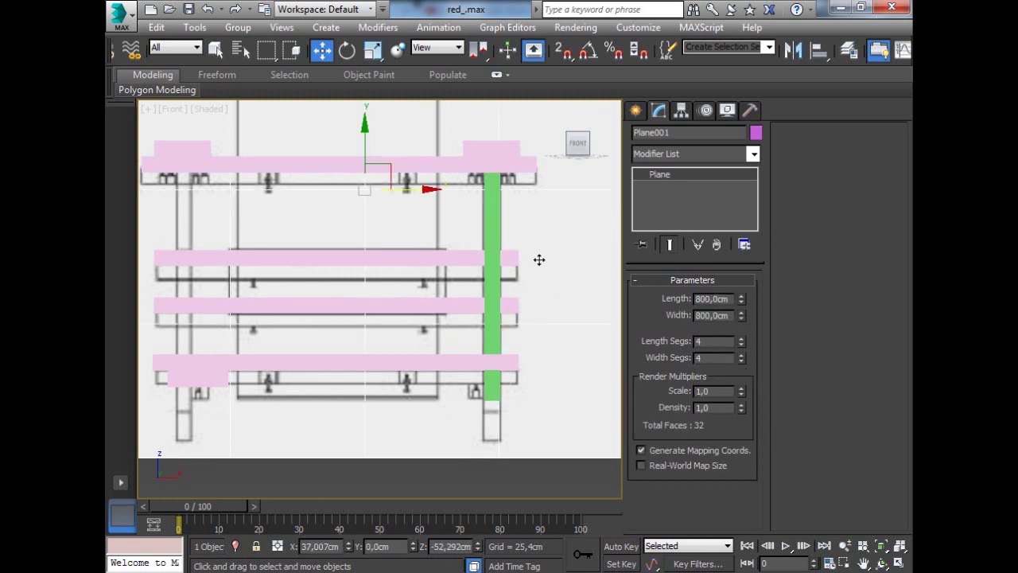
scroll(539, 257, "up", 2)
left_click(467, 226)
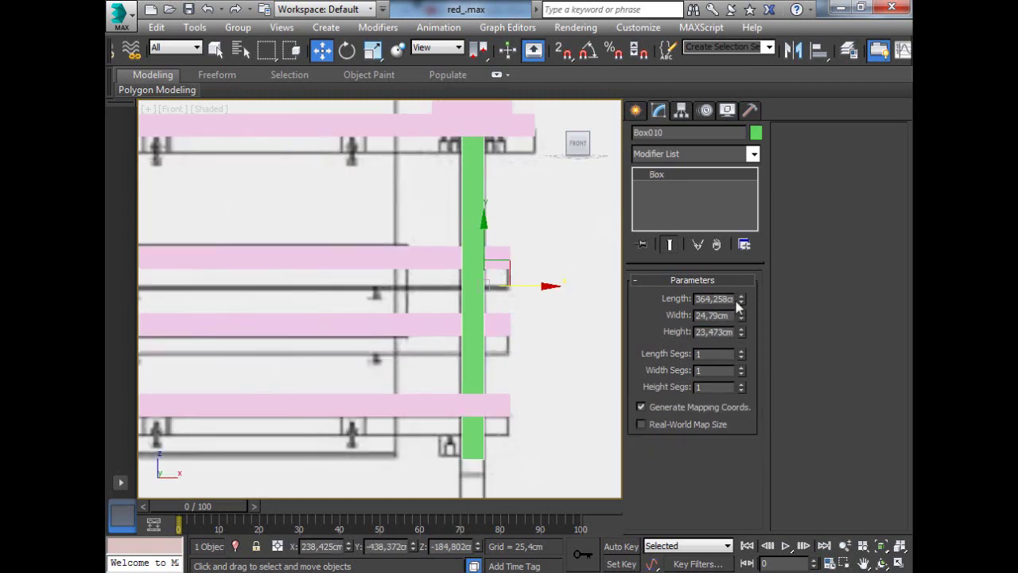
left_click_drag(741, 301, 741, 296)
key("ctrl+z")
left_click_drag(742, 333, 742, 328)
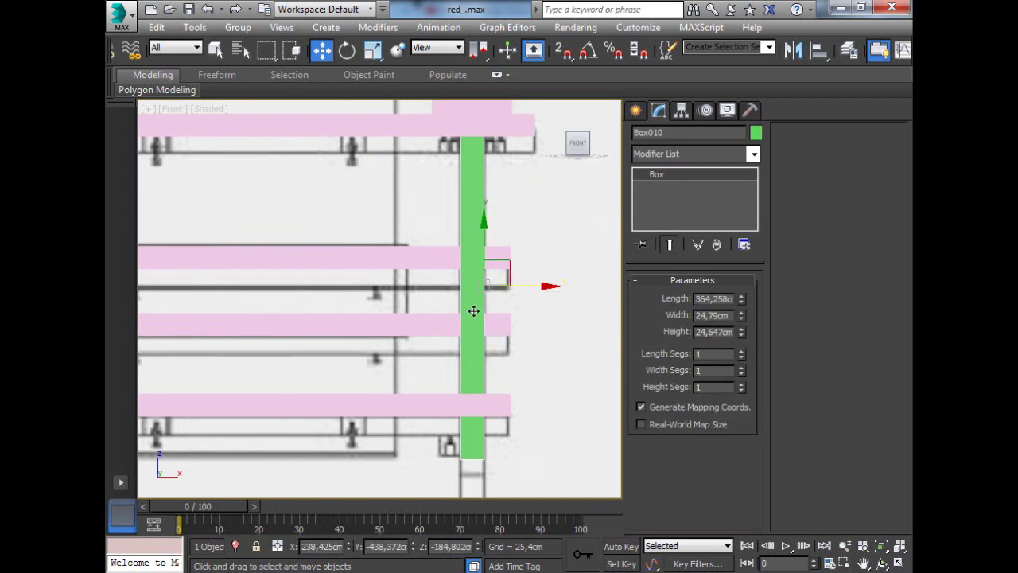
left_click(597, 340)
- Clone the green leg in the left view as one independent copy placed over the rear leg of the reference
key("l")
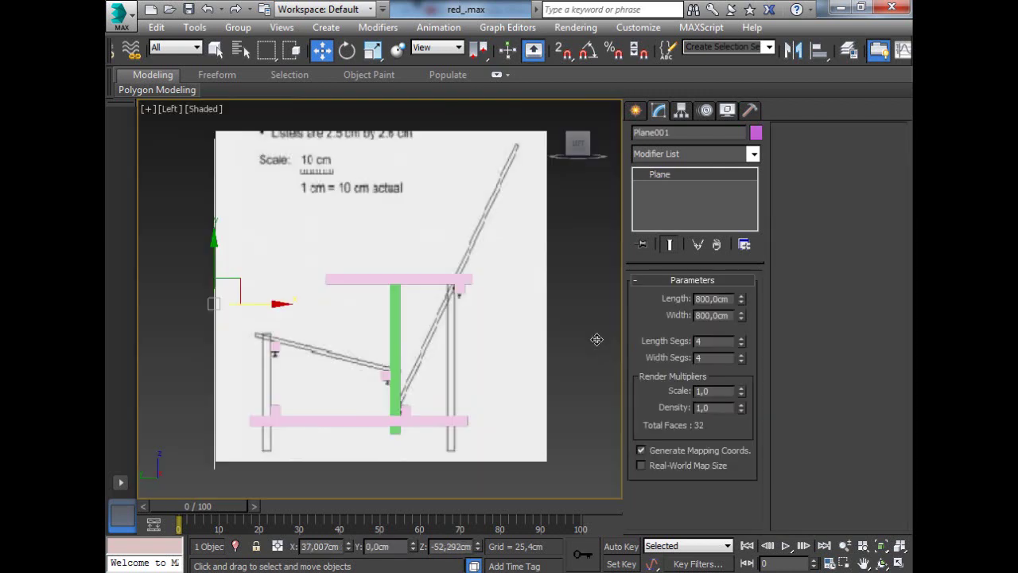
scroll(463, 373, "up", 3)
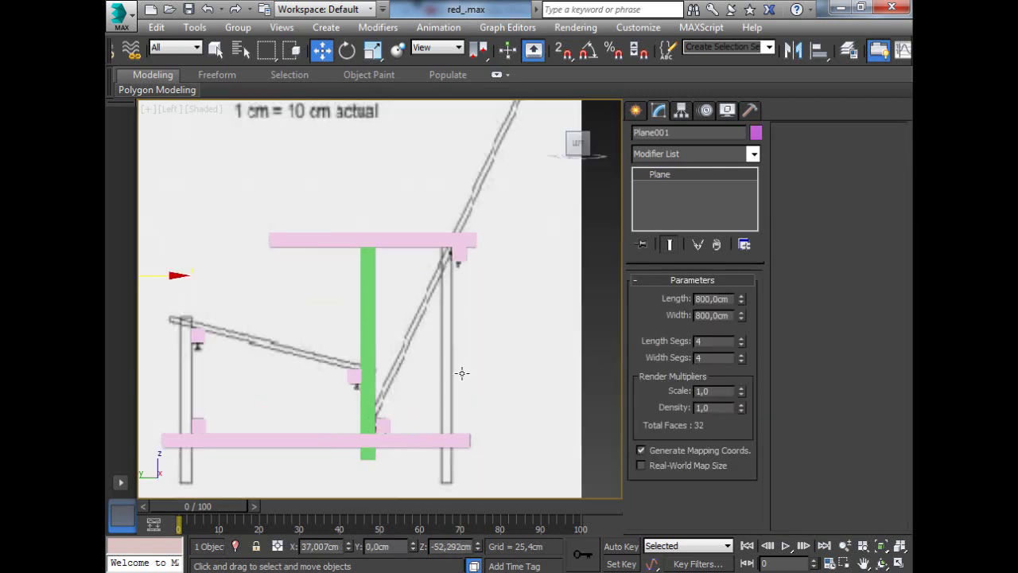
left_click(366, 350)
left_click_drag(431, 358, 510, 354, "shift")
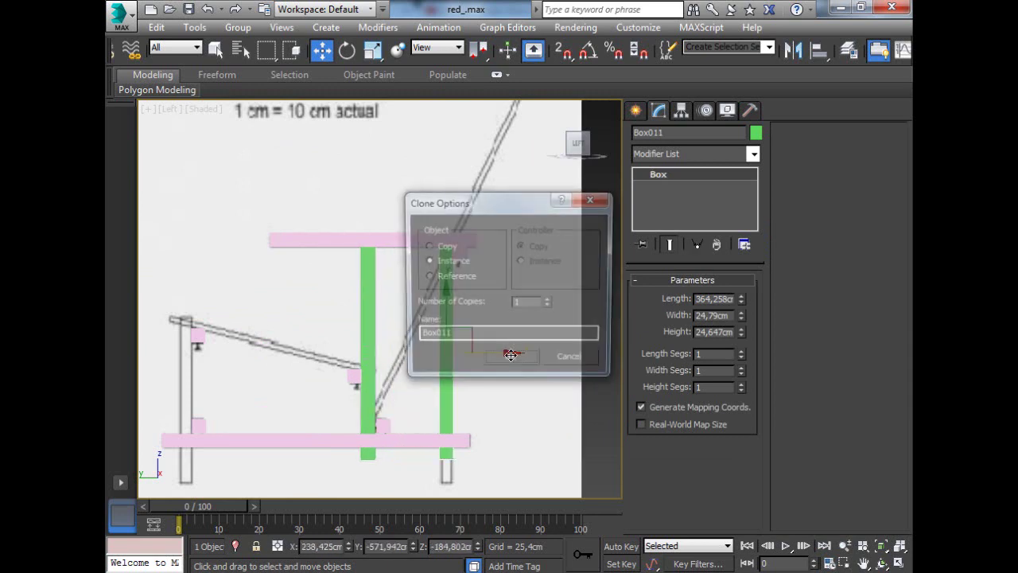
left_click(443, 248)
left_click(508, 362)
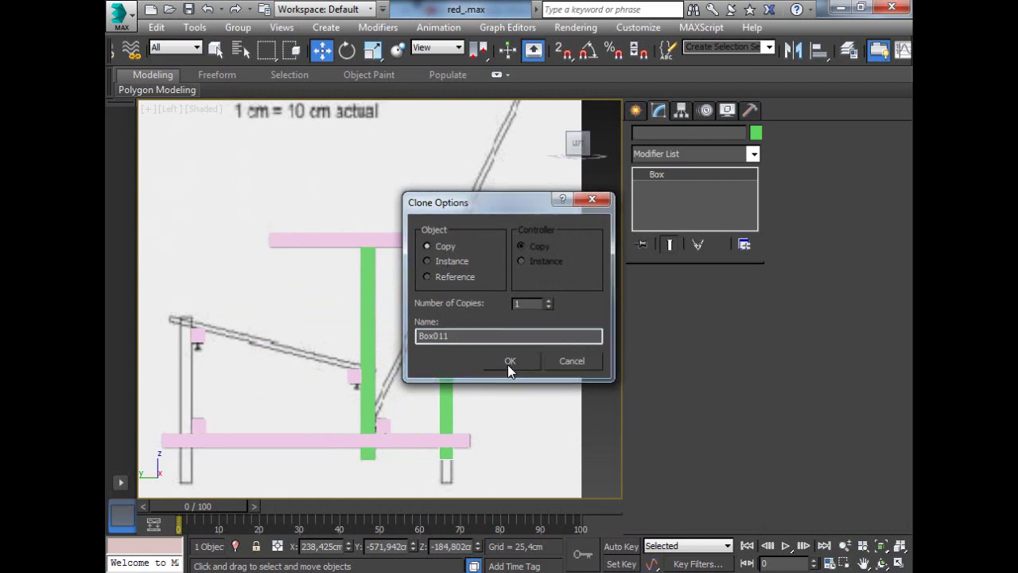
- Lower the copied rear leg to about Z -204.8 cm and reduce its width to 22.42 cm
left_click_drag(445, 285, 445, 301)
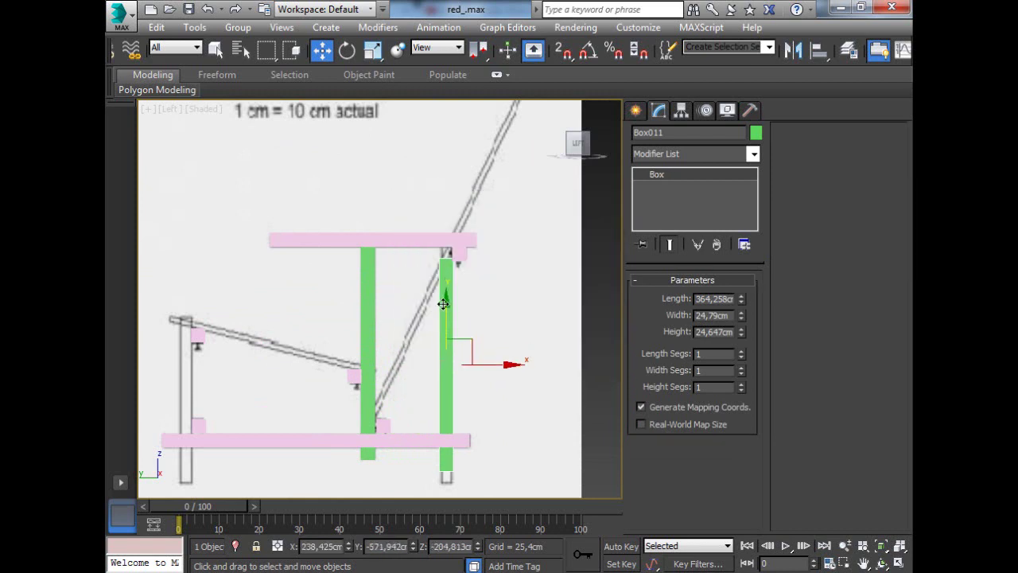
left_click(742, 319)
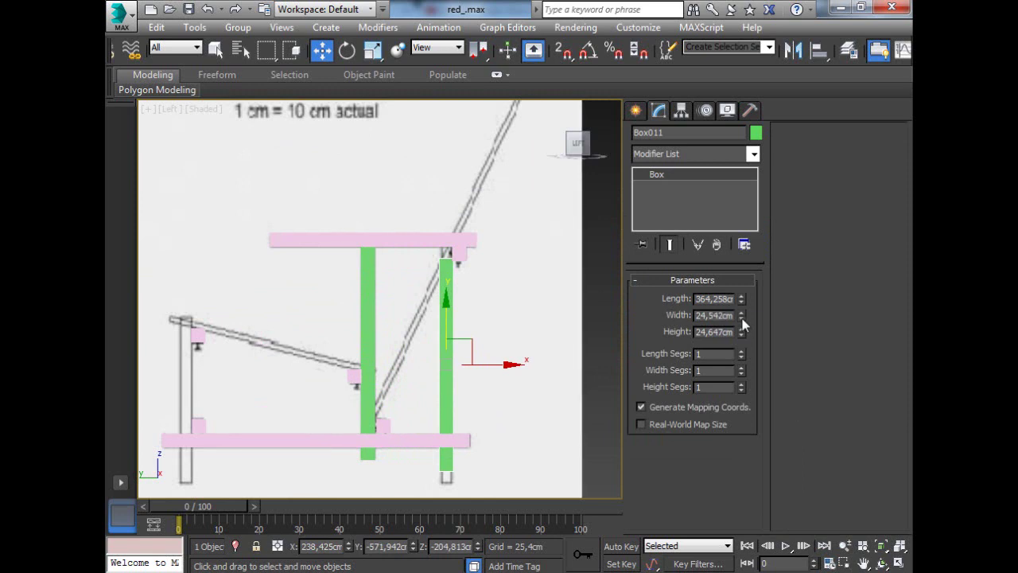
left_click(742, 318)
left_click(742, 318)
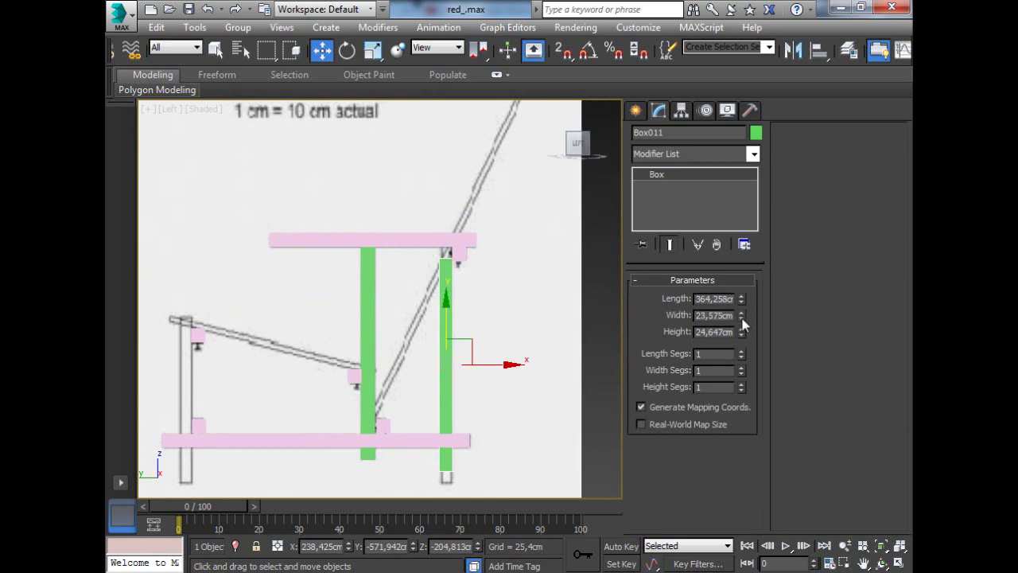
left_click(465, 380)
scroll(456, 376, "up", 3)
scroll(456, 376, "up", 1)
left_click(421, 342)
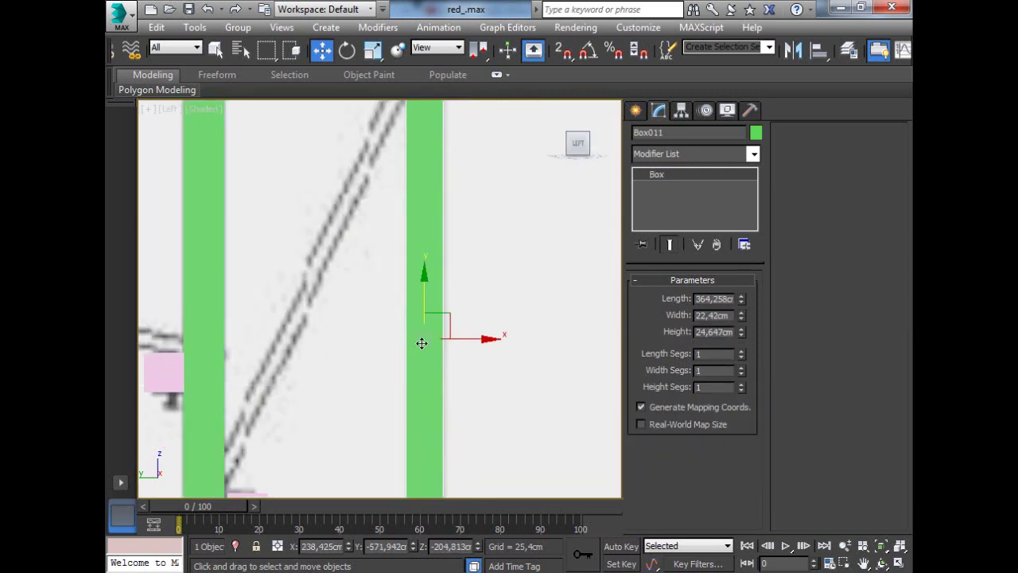
- Turn on See-Through display for the rear leg
right_click(426, 332)
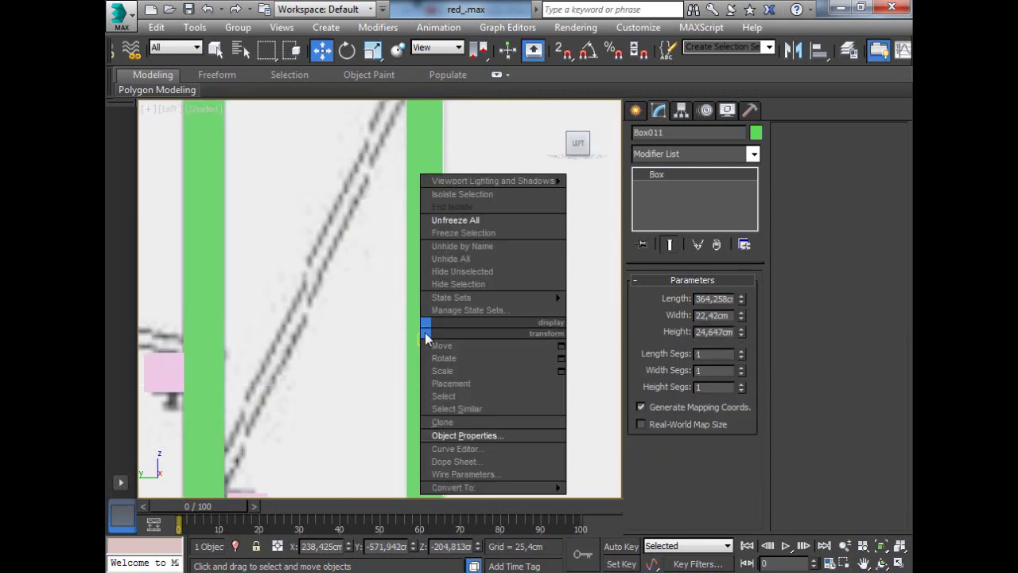
left_click(461, 435)
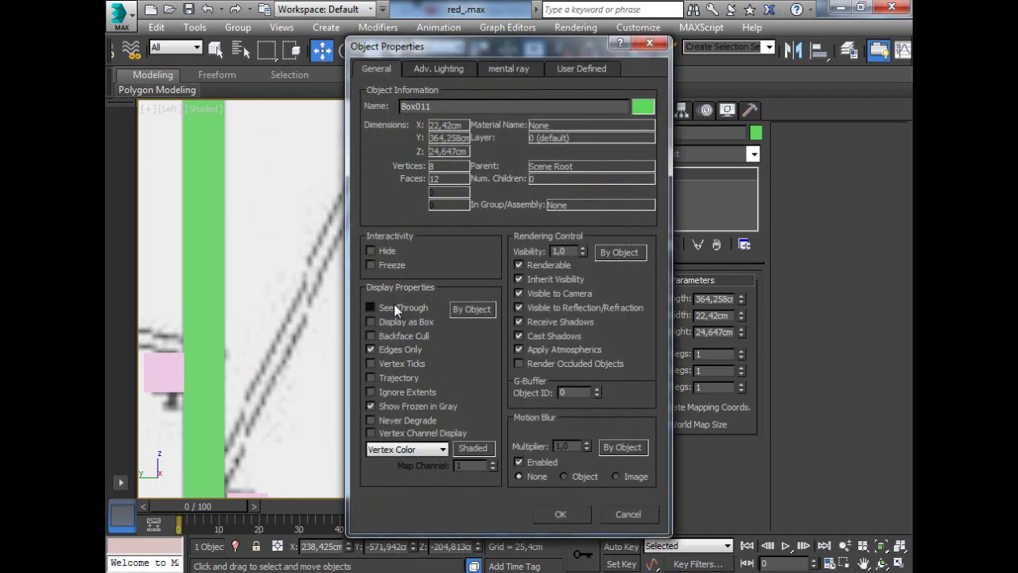
left_click(394, 304)
left_click(578, 519)
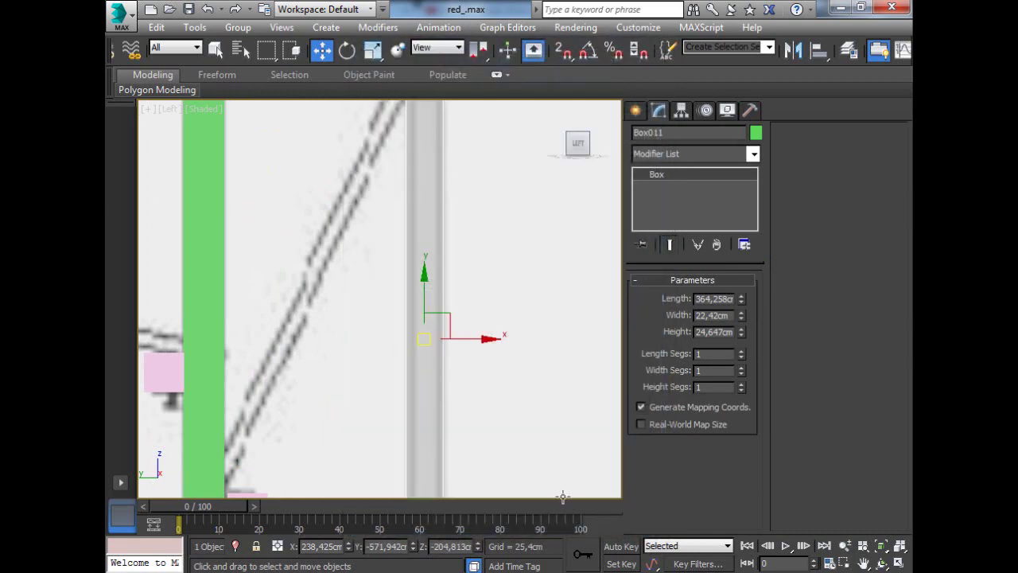
- Narrow the rear leg to a width of 17.696 cm and align it with the reference outline at about Y -573.2 cm
left_click_drag(487, 339, 489, 340)
left_click_drag(739, 321, 741, 325)
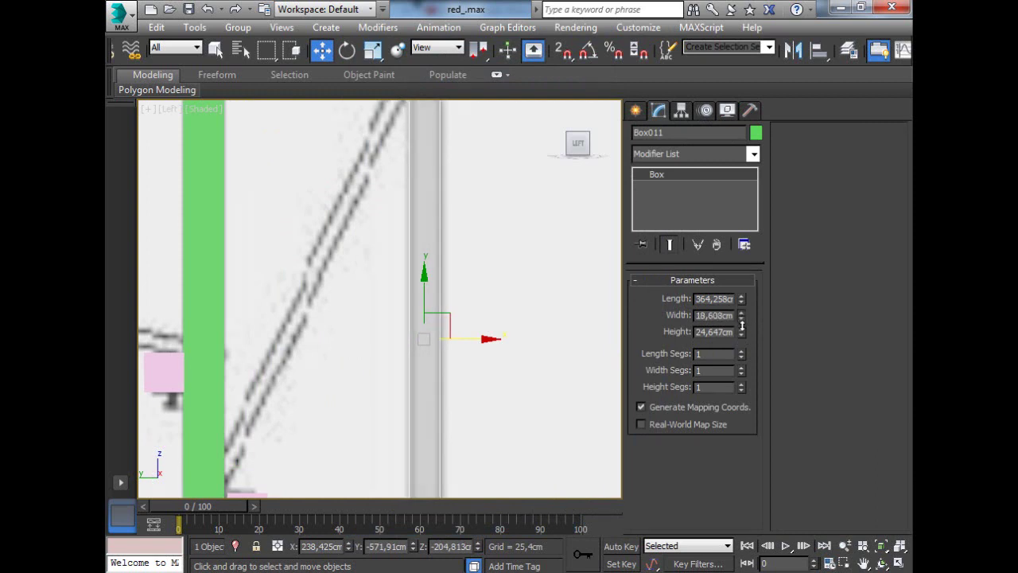
left_click_drag(493, 339, 491, 339)
scroll(492, 338, "down", 4)
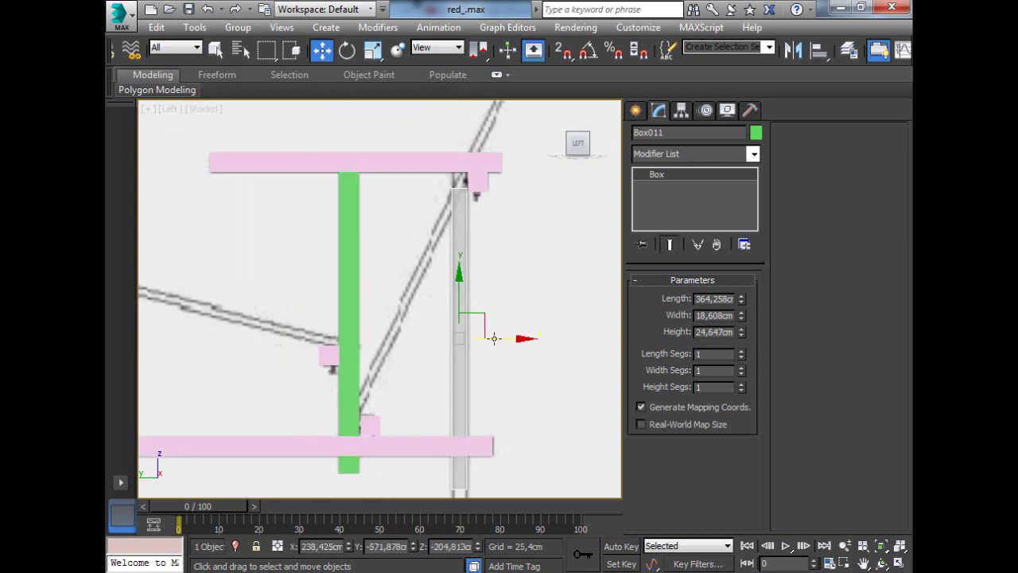
scroll(491, 371, "up", 2)
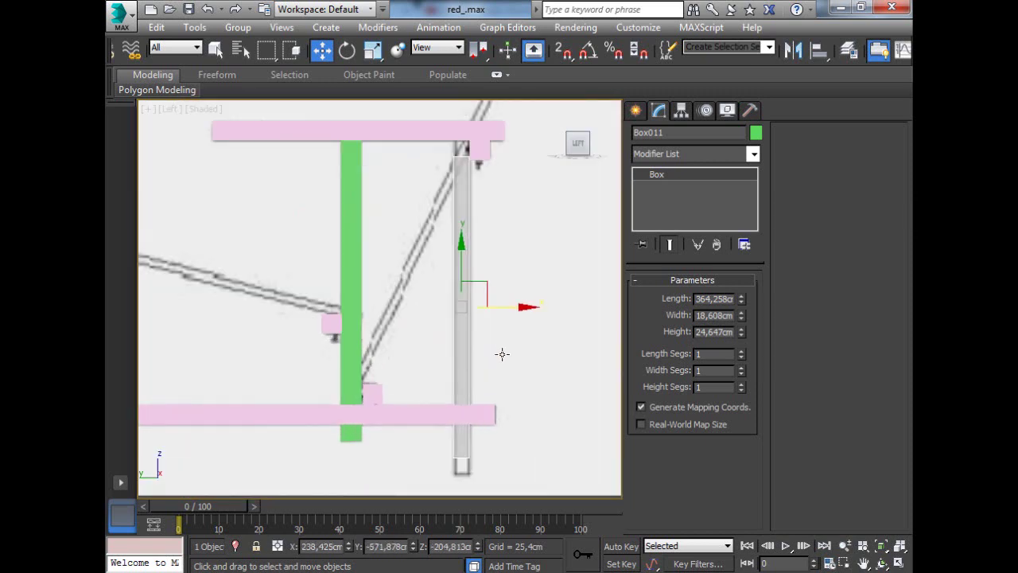
left_click(741, 319)
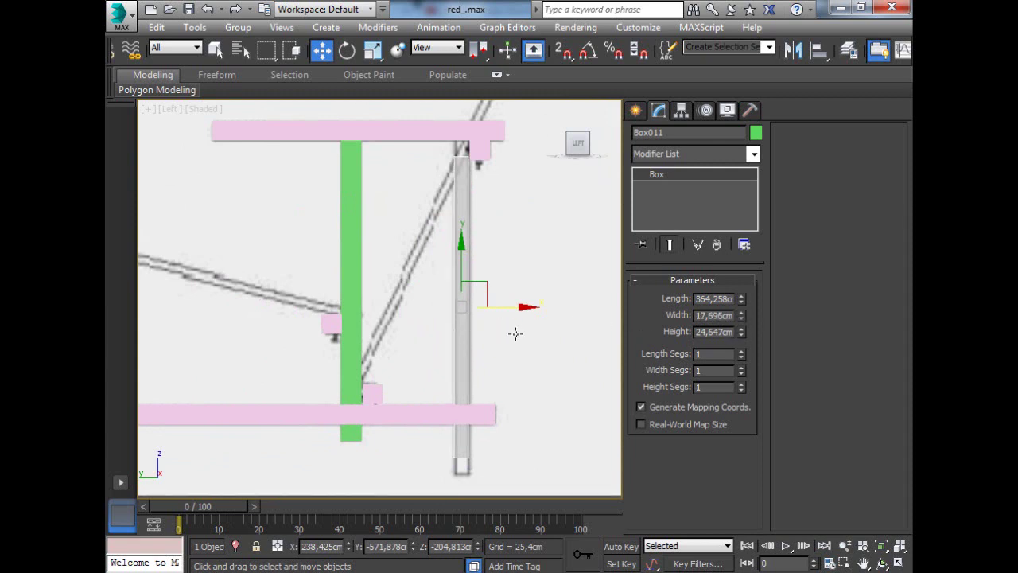
scroll(491, 332, "up", 4)
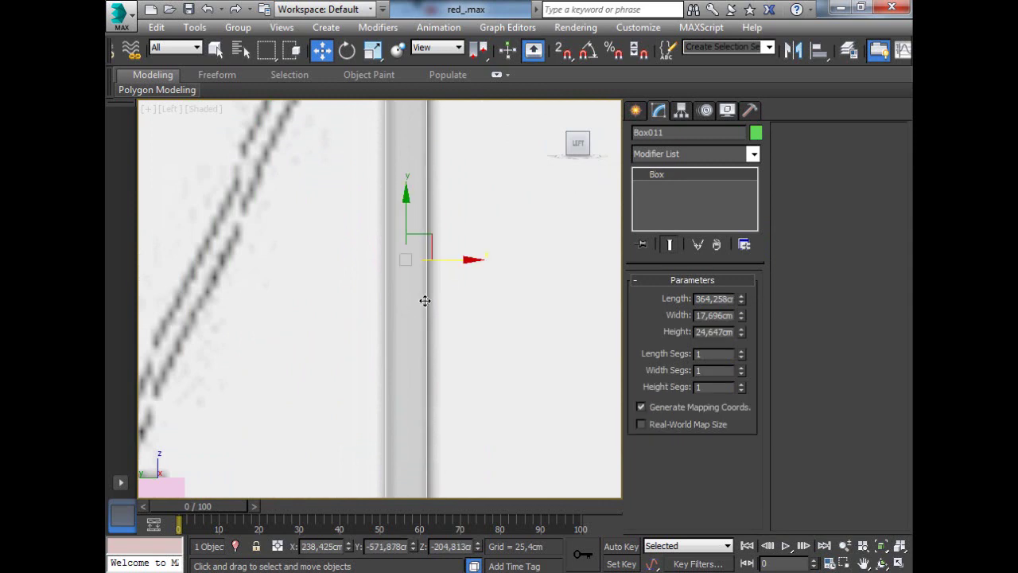
left_click_drag(468, 260, 474, 263)
- Set the rear leg's height to 25.14 cm and length to 404.326 cm, and align it vertically with the reference at about Z -206.3 cm
scroll(474, 263, "down", 8)
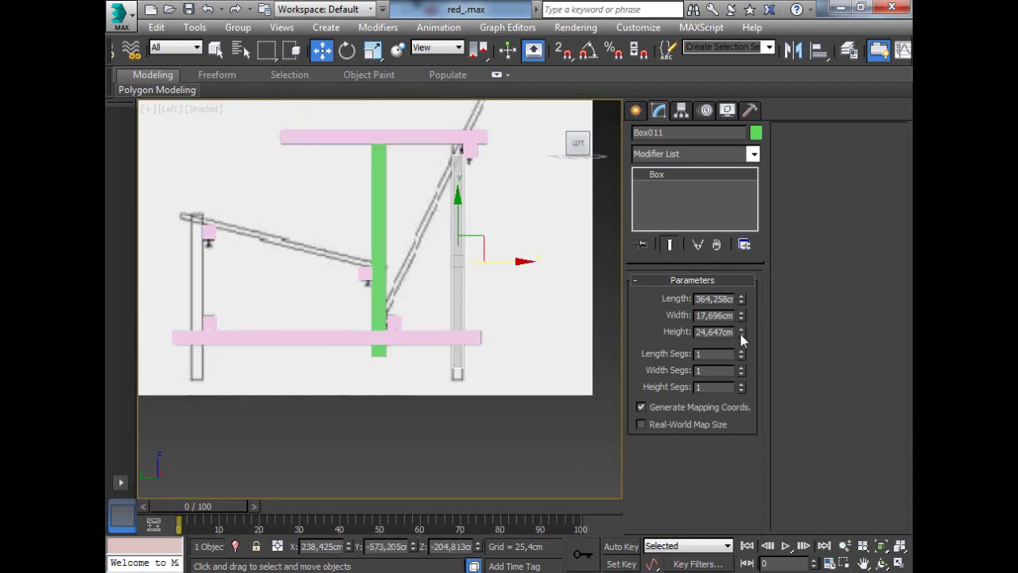
mouse_move(740, 332)
left_mouse_down()
mouse_move(740, 315)
mouse_move(741, 341)
left_mouse_up()
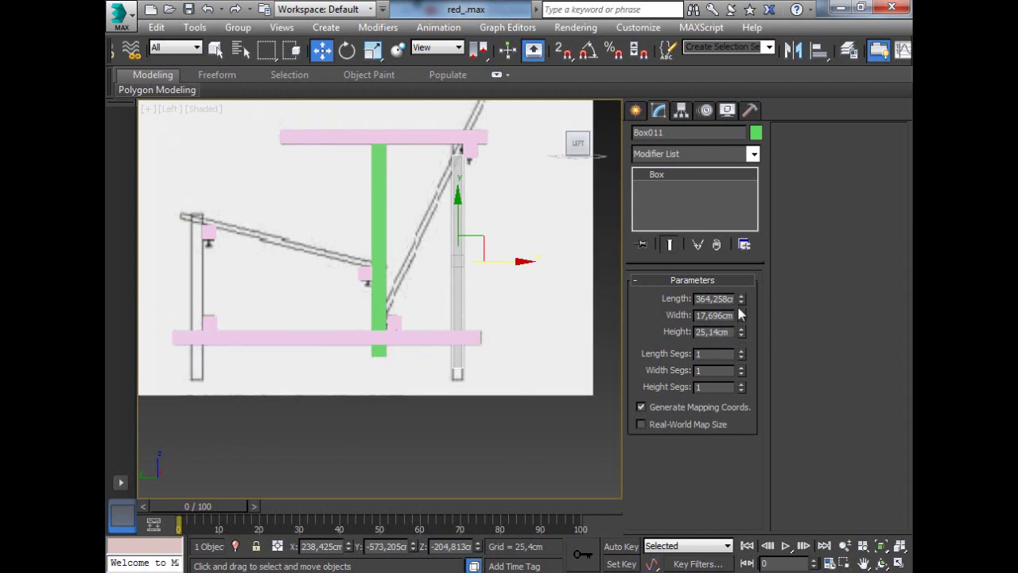
left_click_drag(739, 298, 740, 291)
left_click_drag(459, 196, 459, 200)
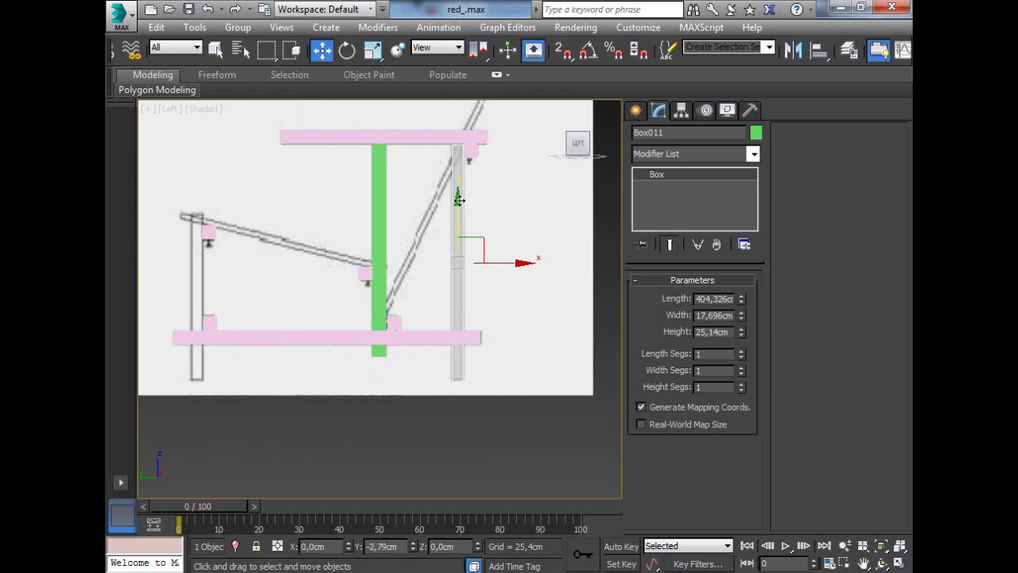
left_click(516, 189)
- Turn off See-Through display for the rear leg
left_click(459, 212)
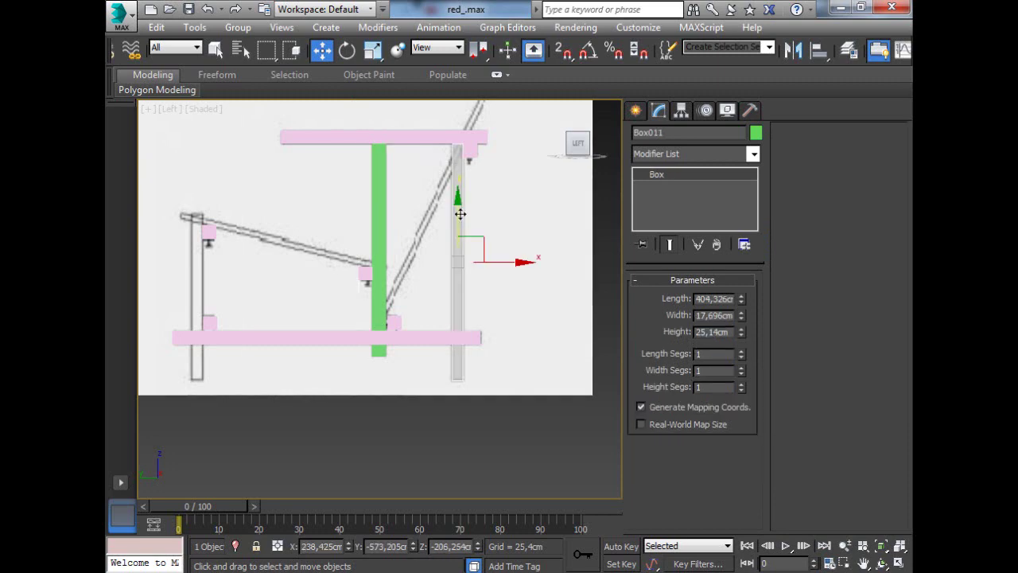
right_click(457, 212)
left_click(489, 317)
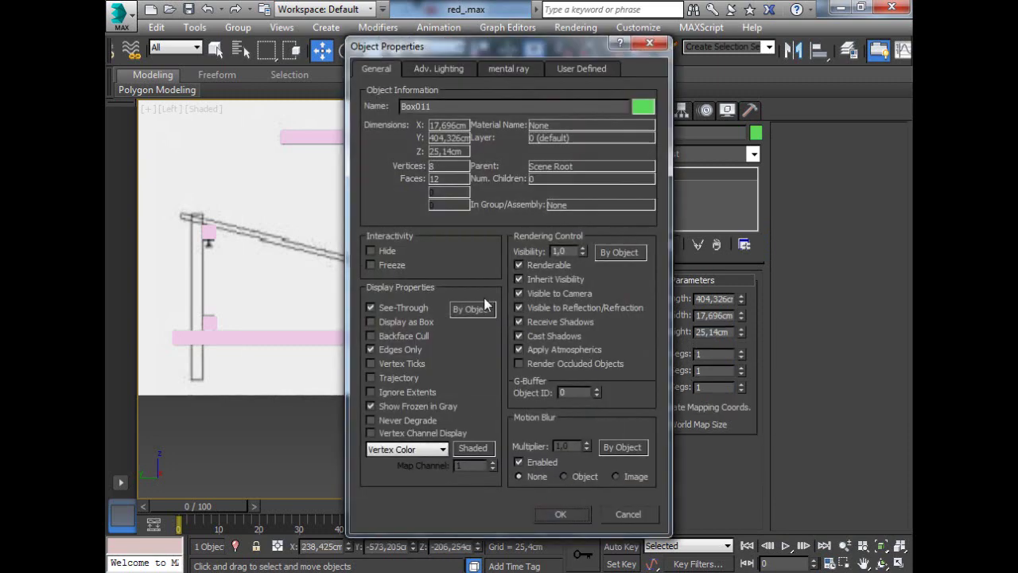
left_click(385, 311)
left_click(561, 515)
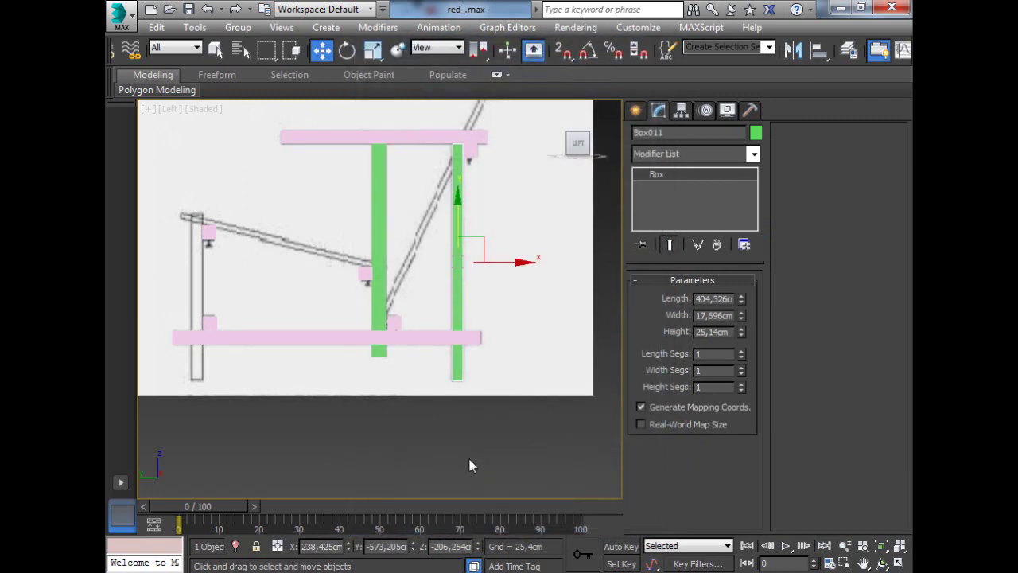
- Compare the rear leg's position and length with the reference drawings in the front and left views
key("f")
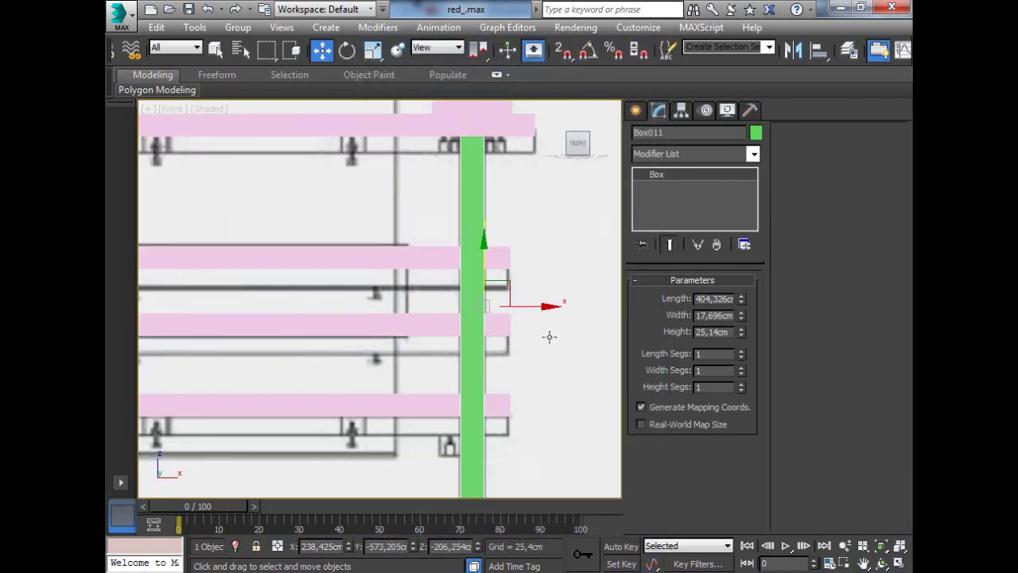
left_click(549, 337)
scroll(549, 336, "down", 5)
scroll(528, 382, "up", 3)
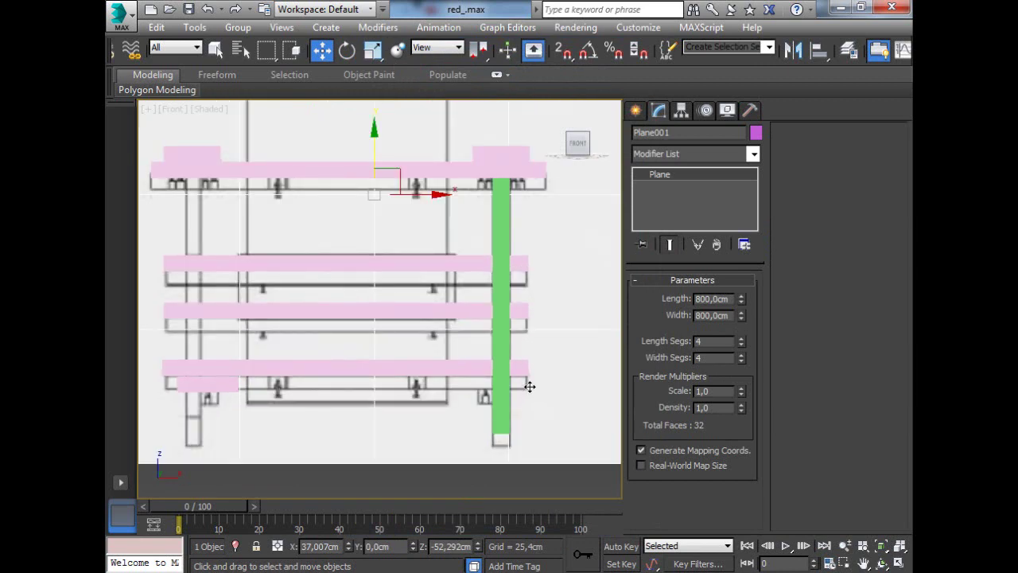
key("l")
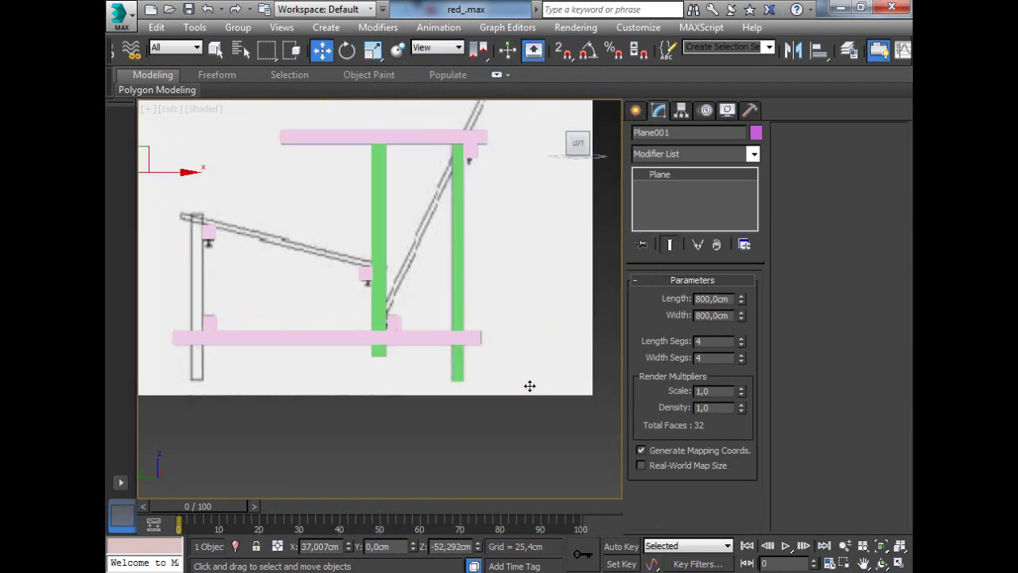
left_click(455, 269)
key("f")
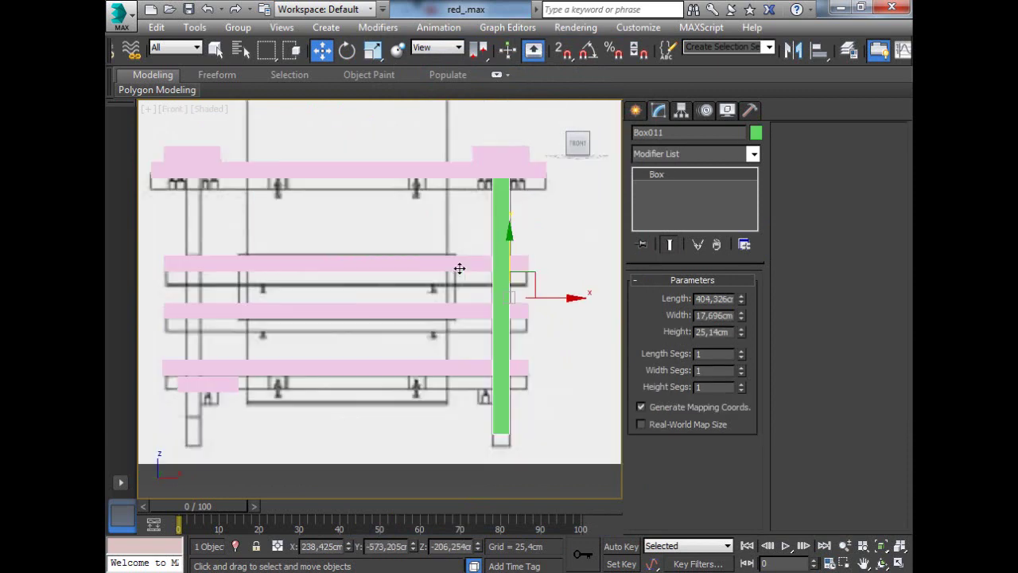
left_click(560, 229)
key("l")
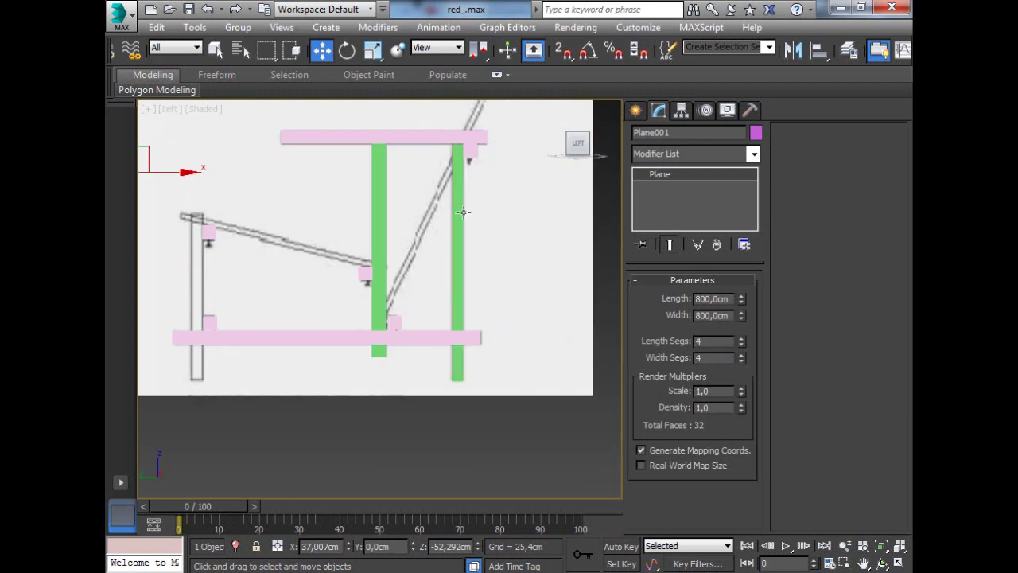
- Copy the rear leg to the front end of the frame in the left view, at Y -128.006 cm
left_click(382, 206)
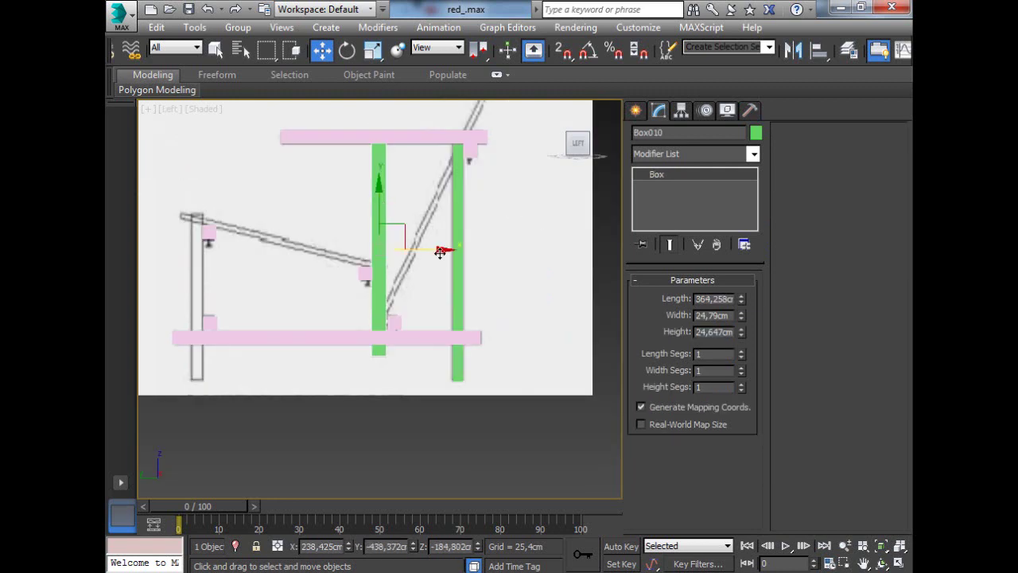
left_click(458, 227)
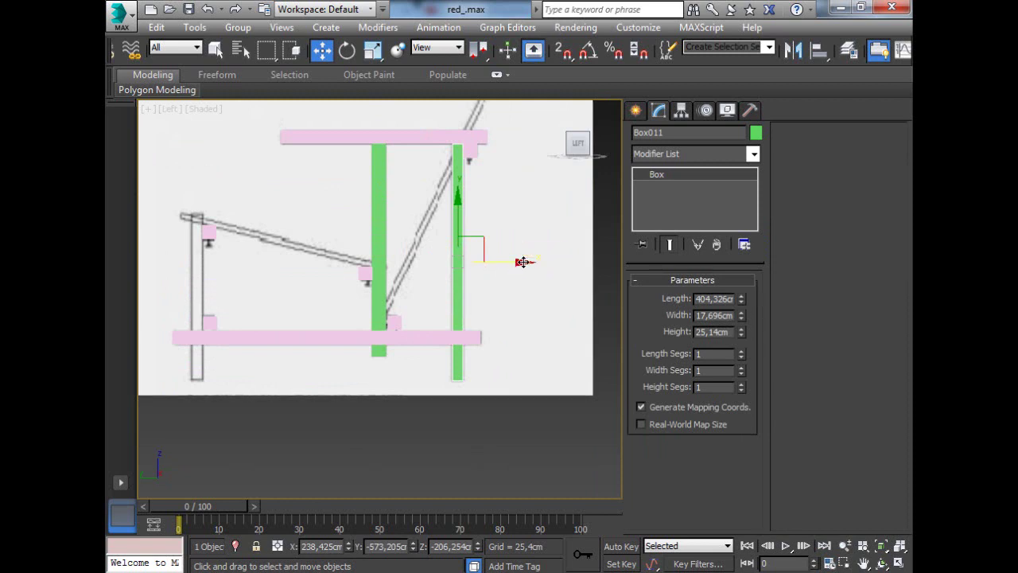
left_click_drag(522, 262, 263, 260, "shift")
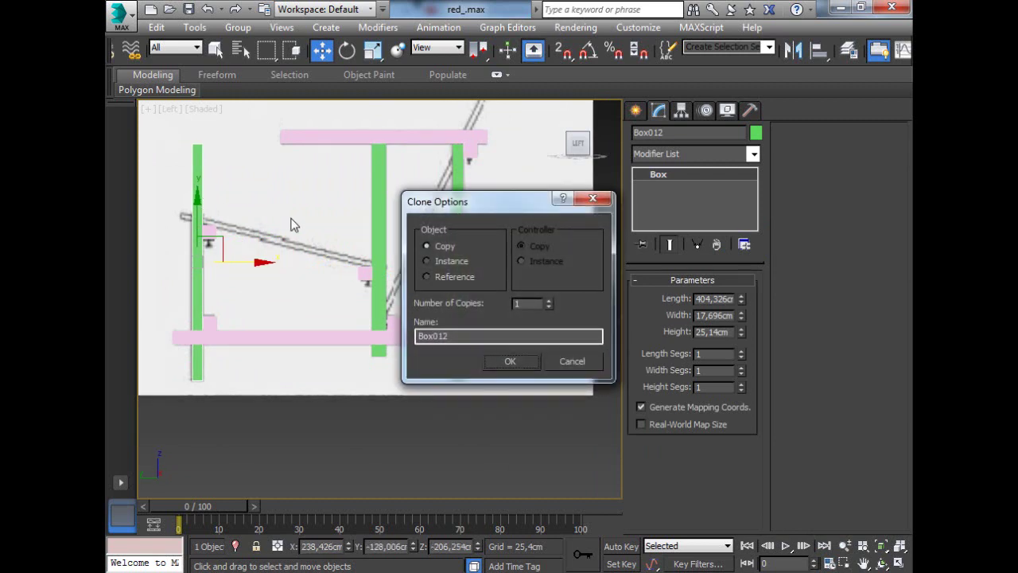
left_click(511, 361)
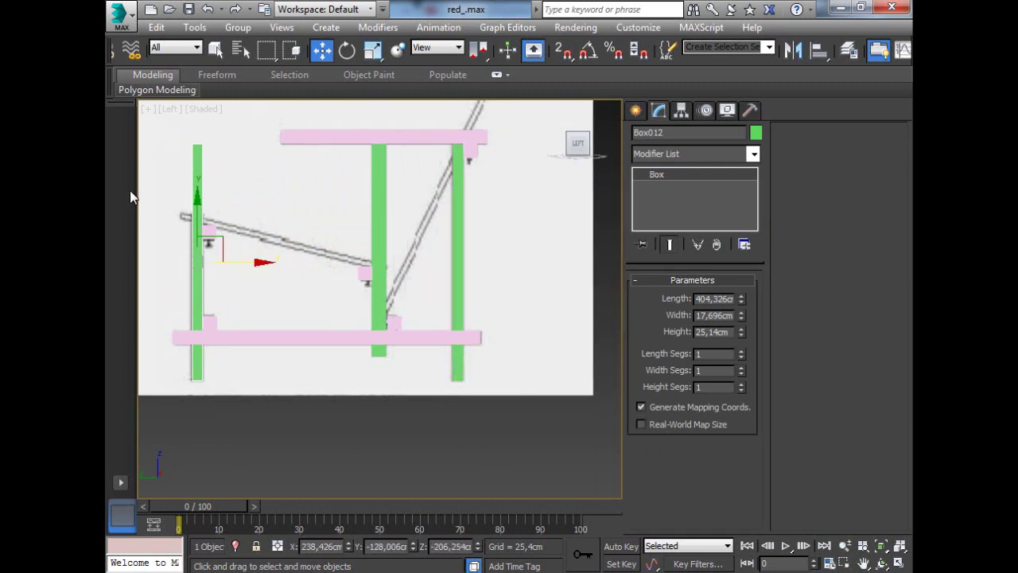
- Set the front leg's length to 286.424 cm and width to 19.163 cm, and lower it onto the reference outline at Z -264.308 cm
left_click_drag(197, 201, 196, 225)
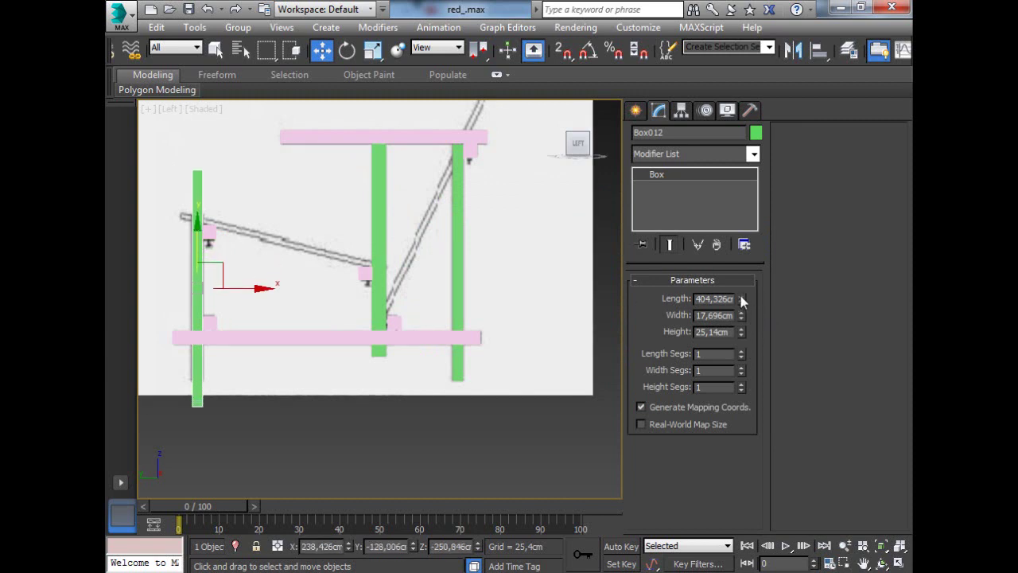
left_click_drag(740, 300, 740, 313)
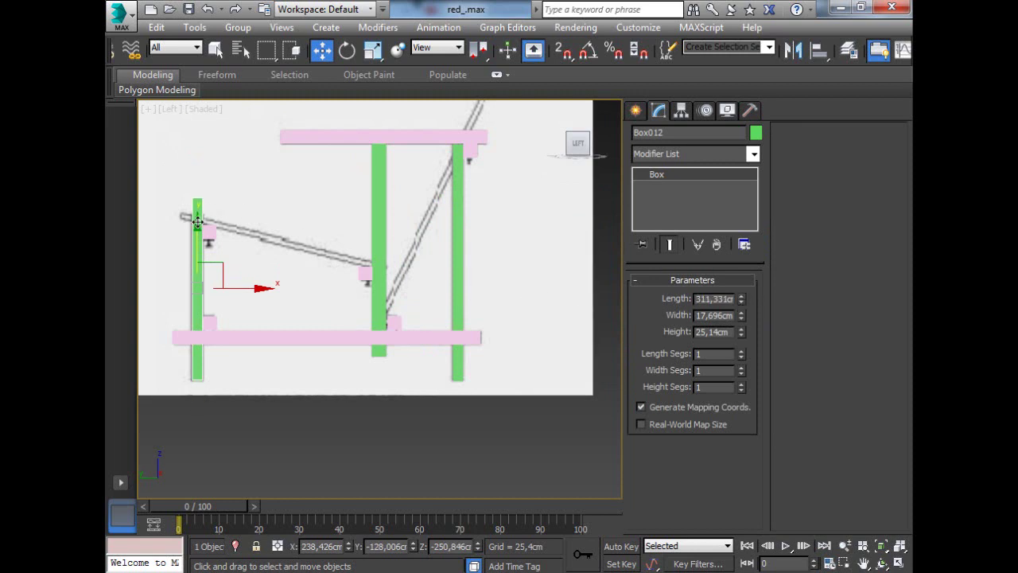
left_click_drag(196, 224, 196, 232)
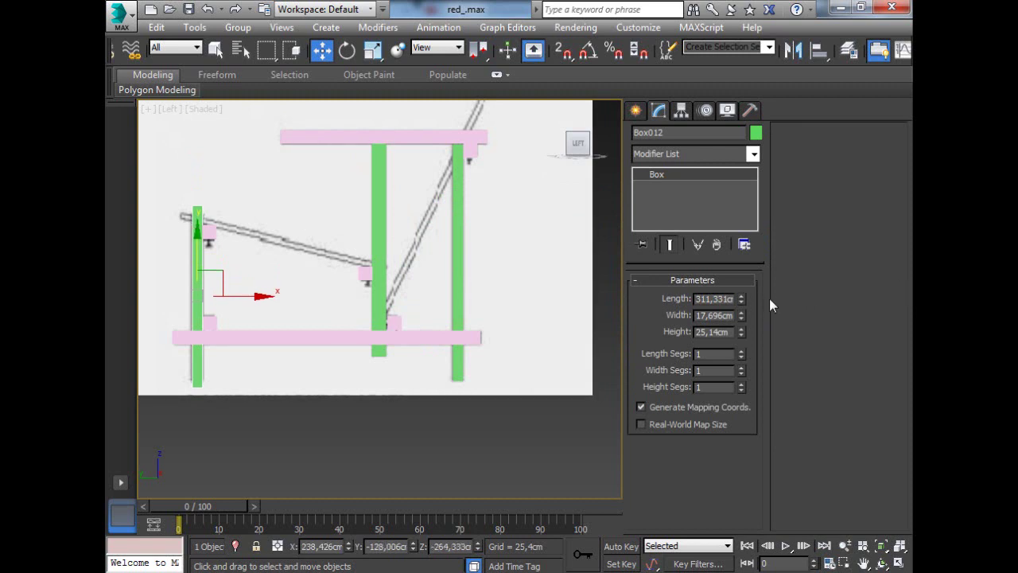
left_click_drag(743, 299, 742, 299)
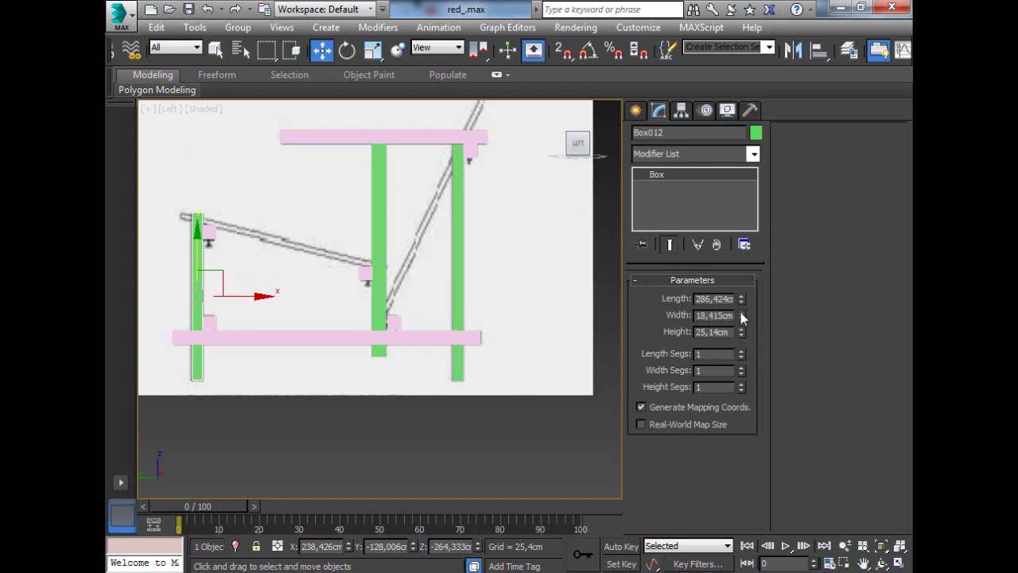
left_click_drag(742, 317, 743, 317)
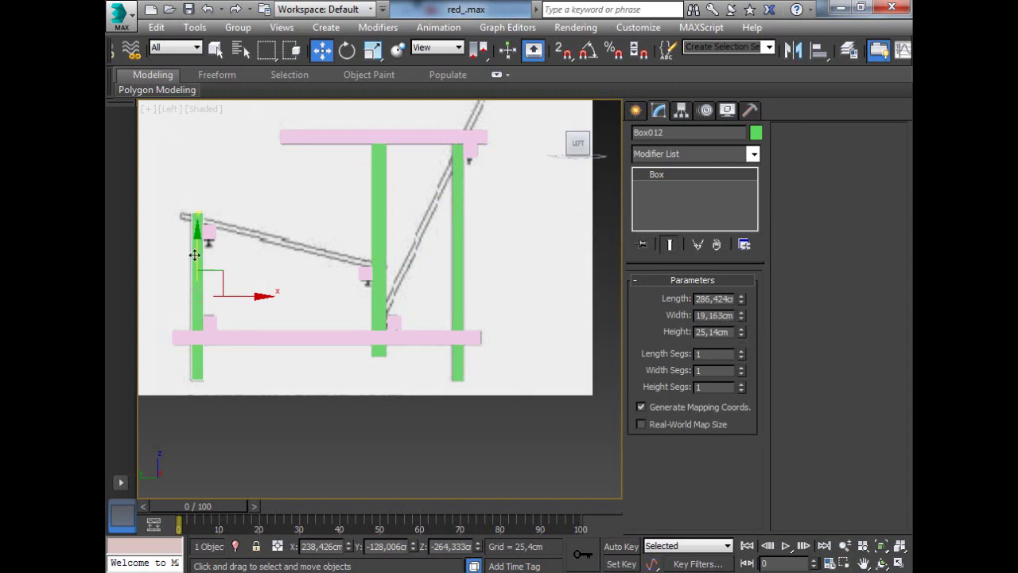
left_click_drag(194, 254, 196, 233)
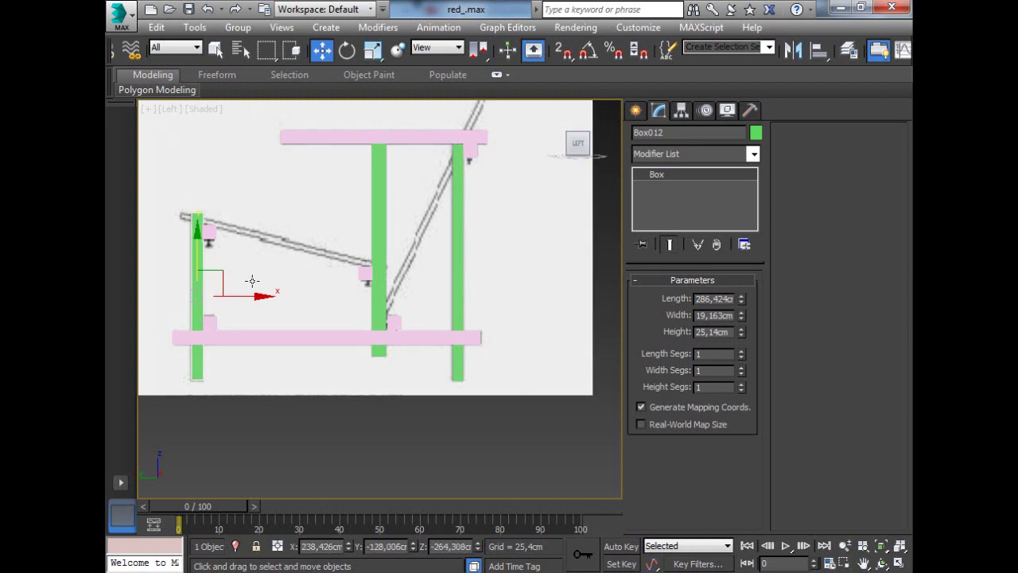
- Move the front leg across to the opposite side at X -219.678 cm and copy the rear leg to the same X position
key("f")
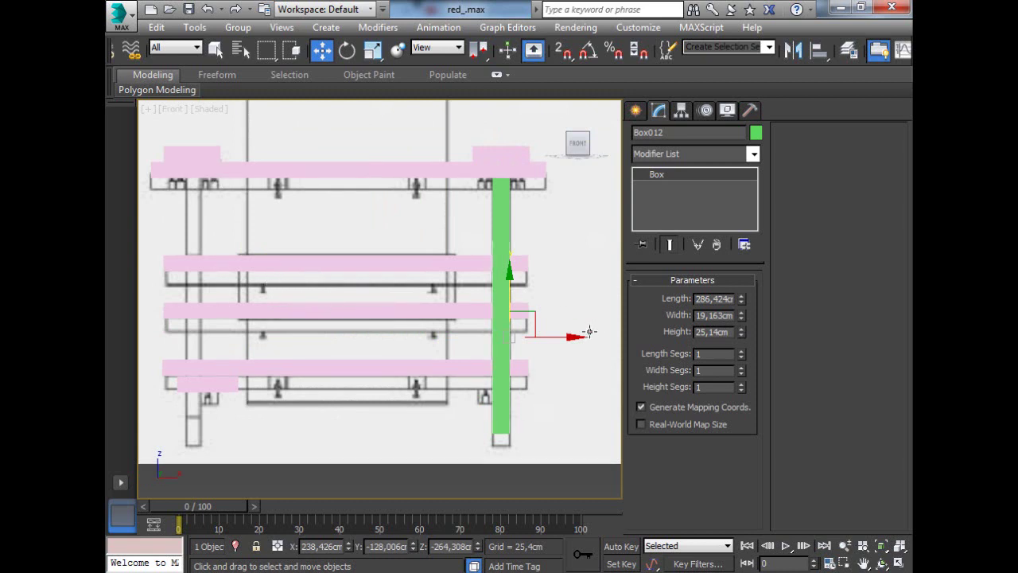
left_click_drag(576, 337, 269, 355, "shift")
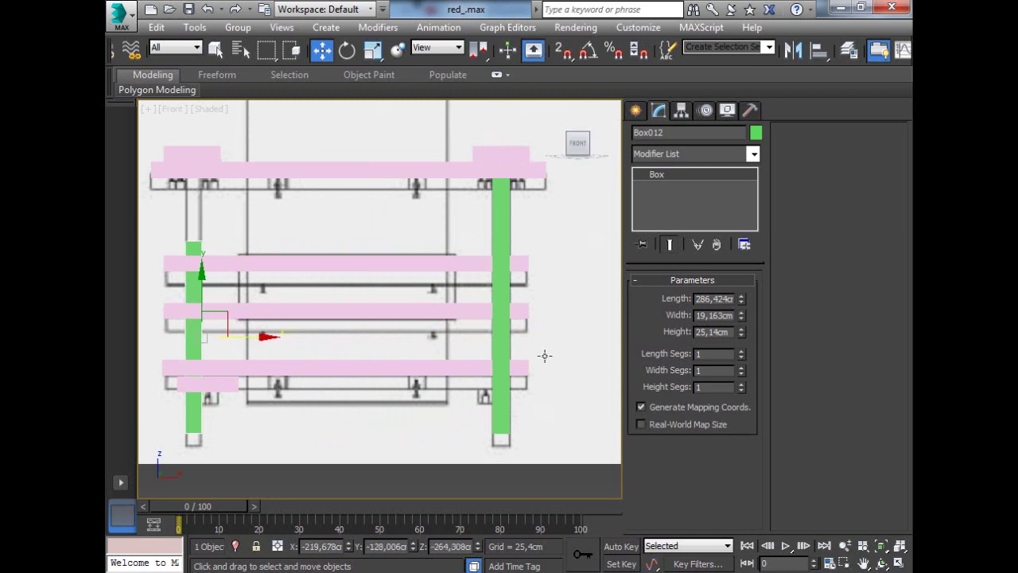
left_click(507, 339)
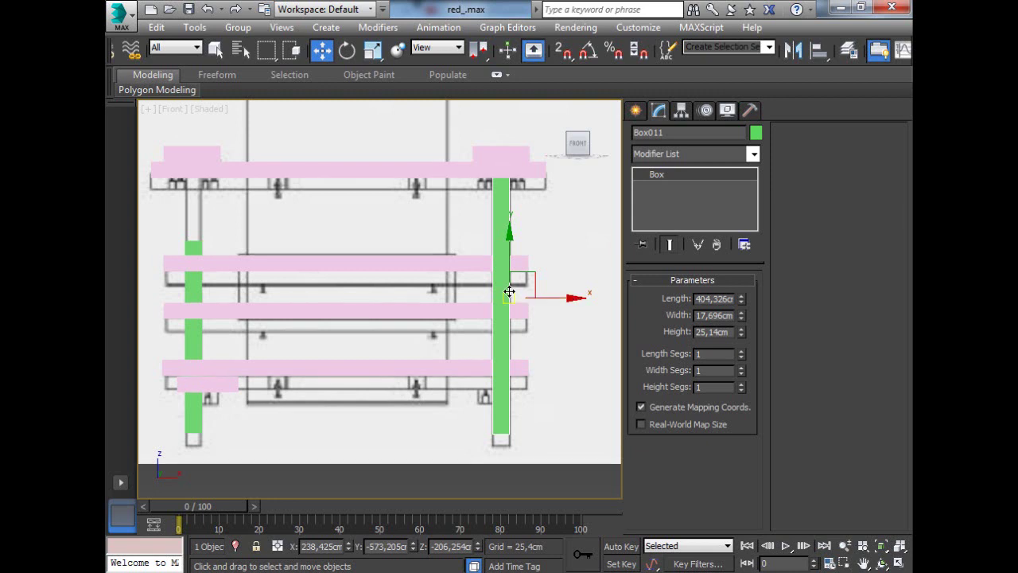
key("l")
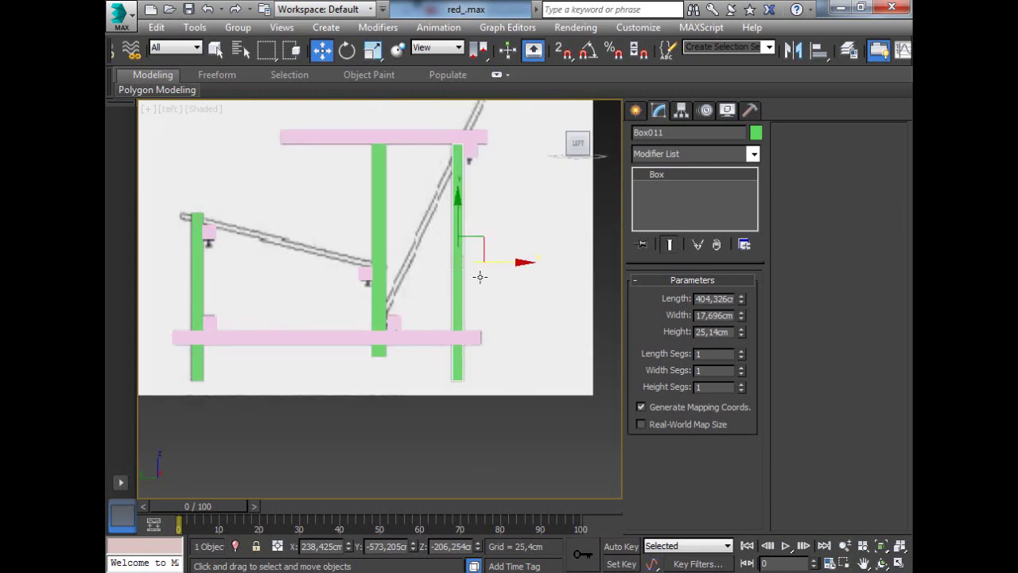
key("f")
left_click_drag(575, 298, 269, 311, "shift")
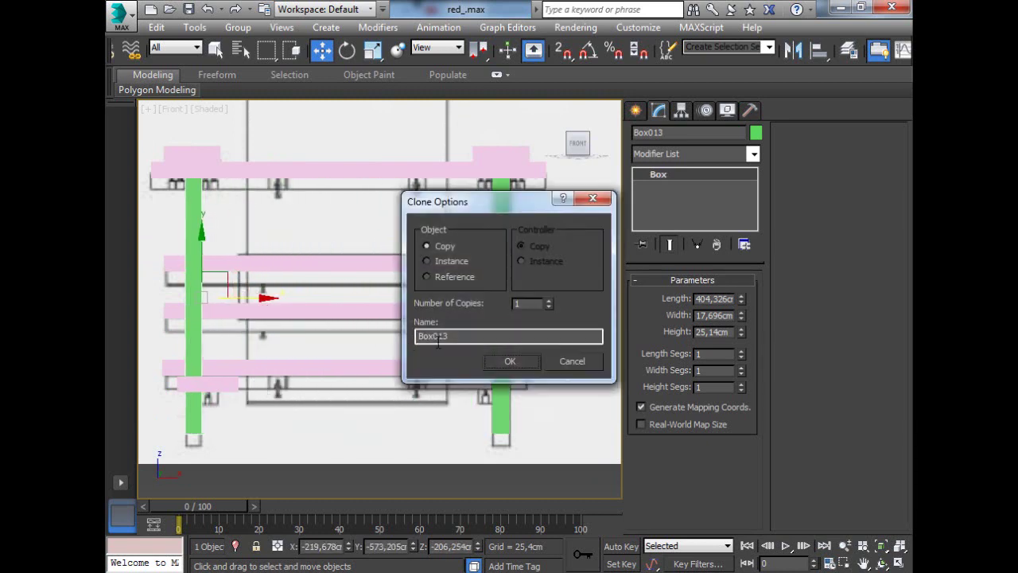
left_click(509, 362)
key("l")
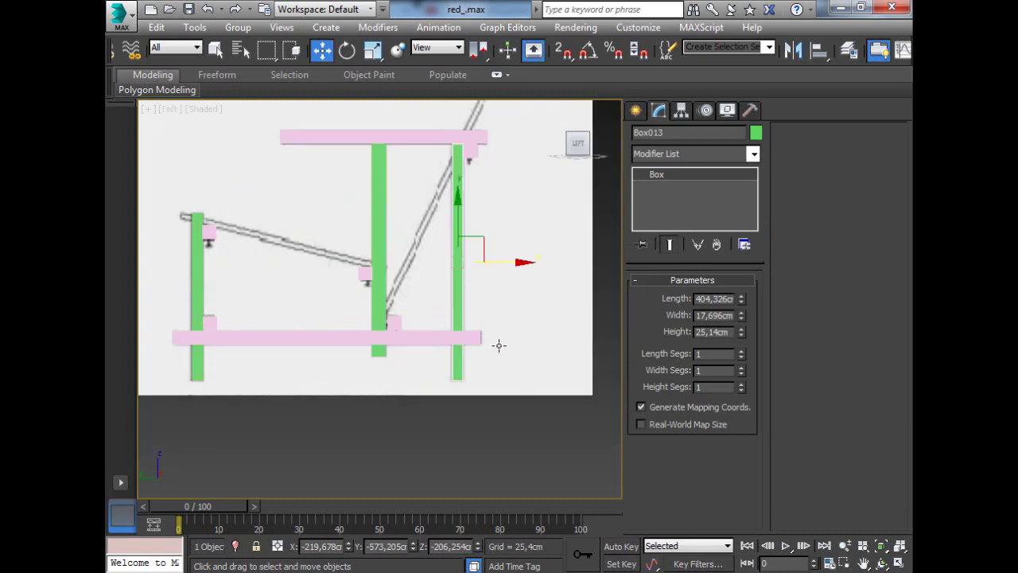
- Clone the middle leg as an instance on the opposite side of the chair at X -220.852 cm
left_click(385, 241)
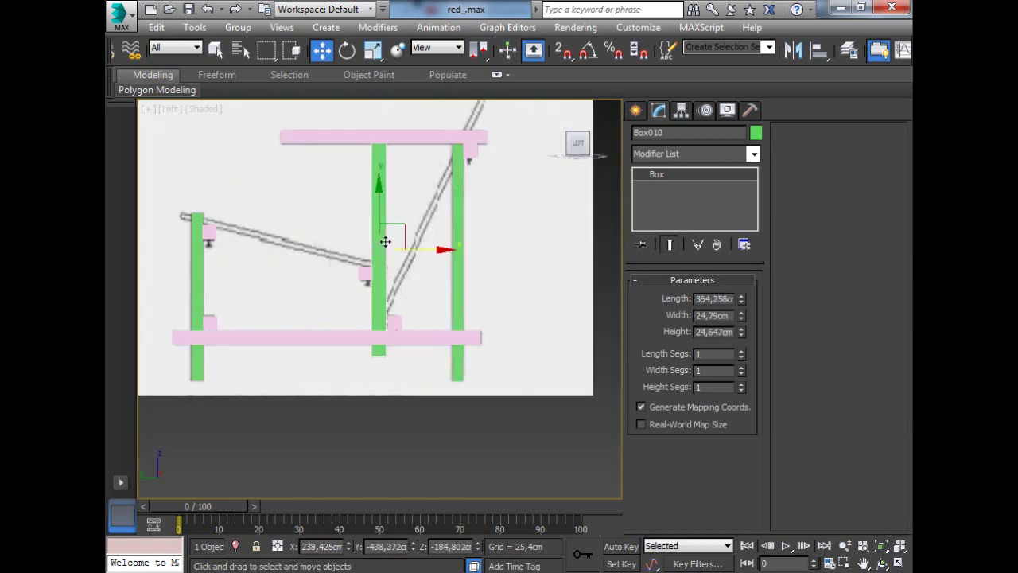
key("f")
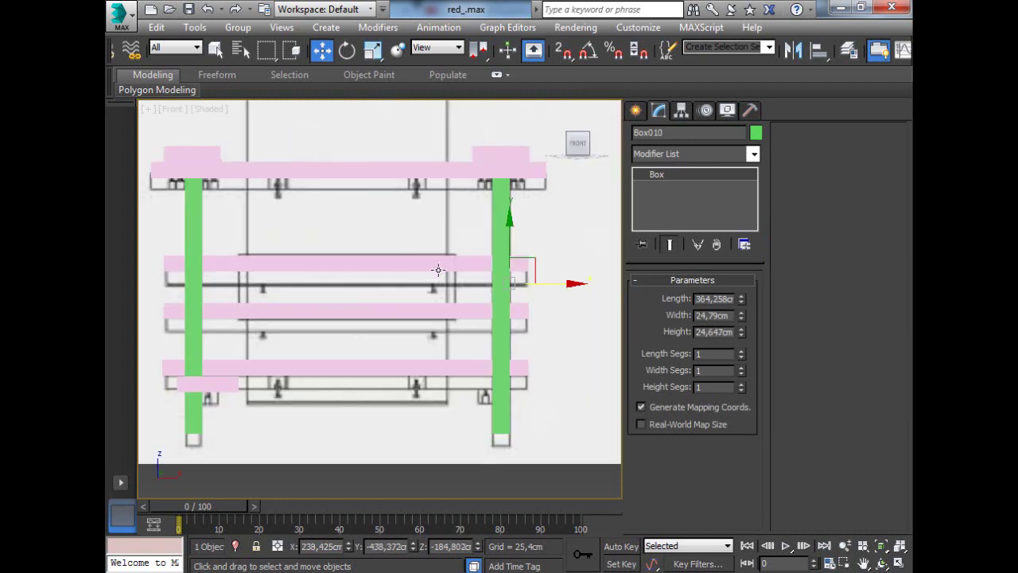
left_click_drag(570, 284, 264, 292, "shift")
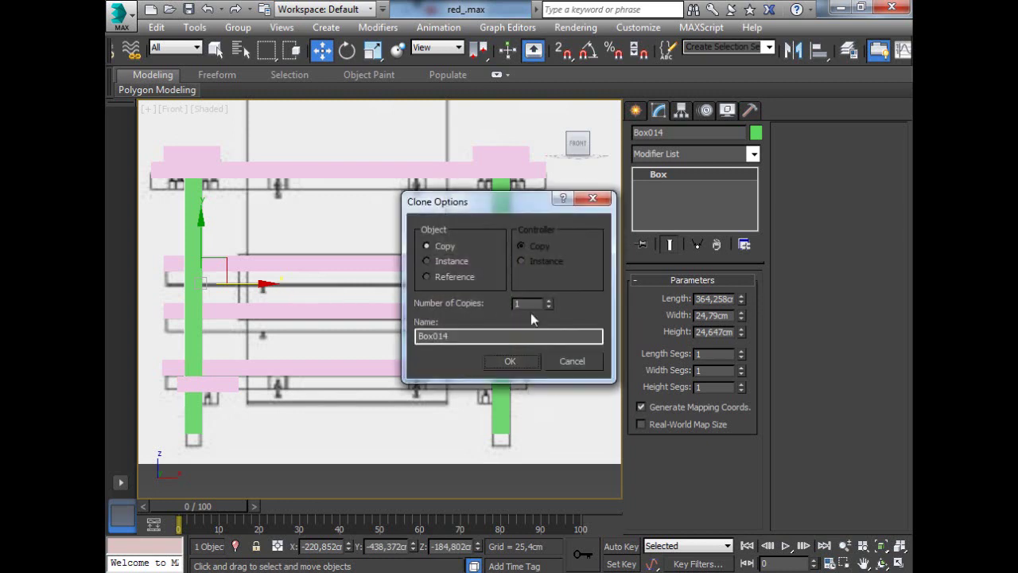
left_click(445, 261)
left_click(509, 361)
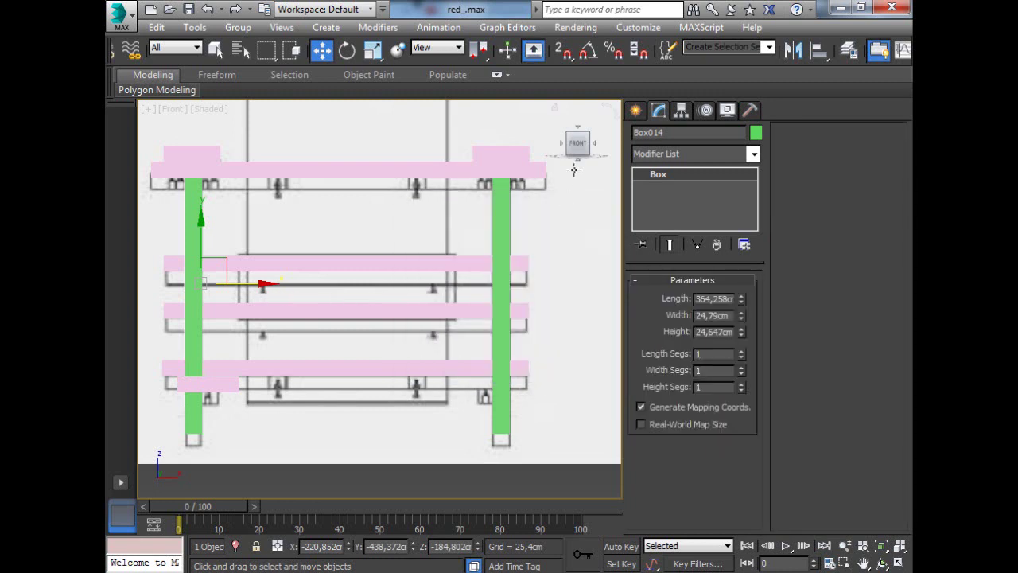
- Clone the front leg as an instance on the chair side that lacks one, at X 238.6 cm
left_click(579, 137)
mouse_move(579, 137)
left_mouse_down()
mouse_move(549, 140)
mouse_move(592, 140)
mouse_move(576, 148)
left_mouse_up()
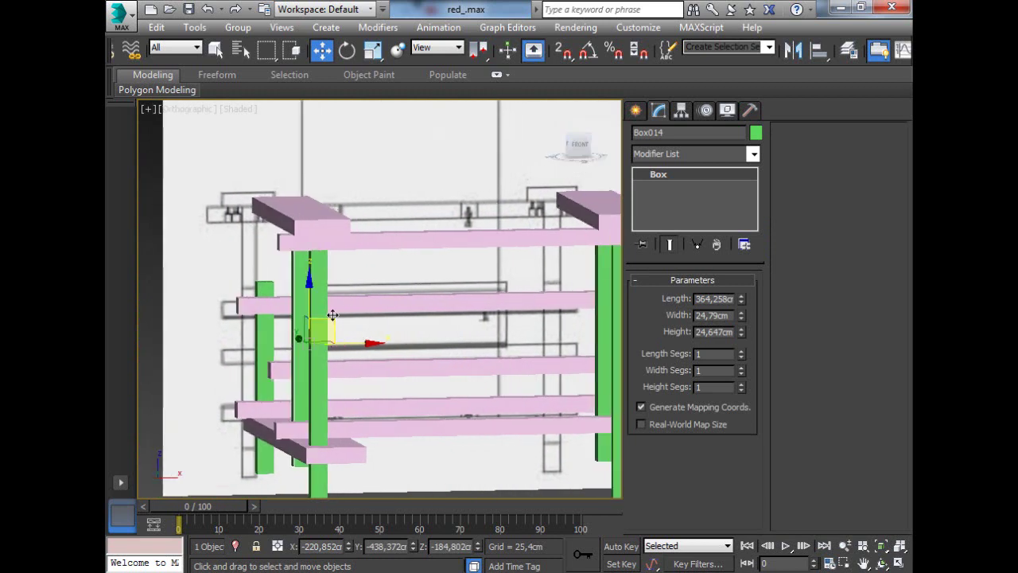
key("l")
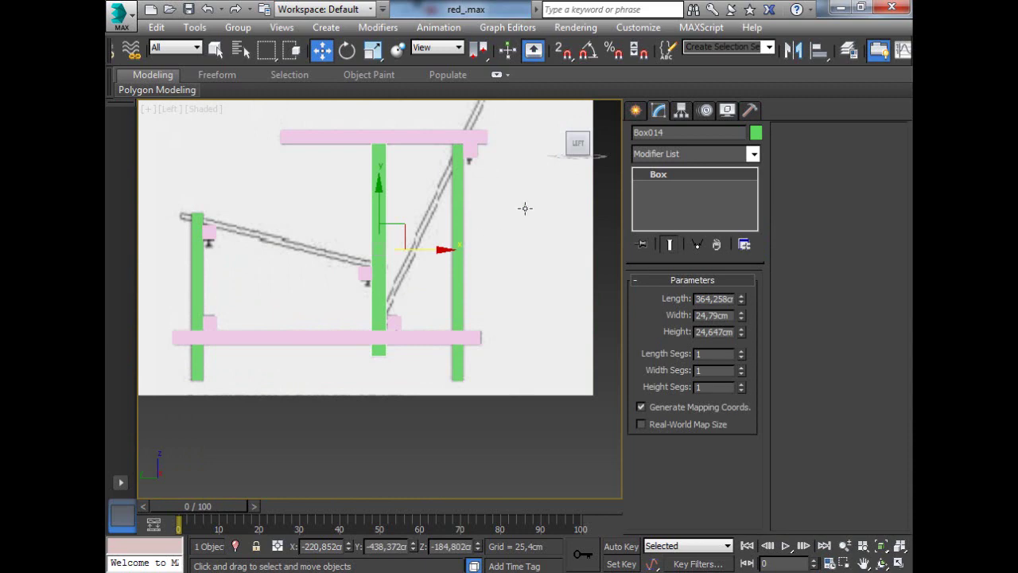
left_click_drag(577, 145, 563, 164)
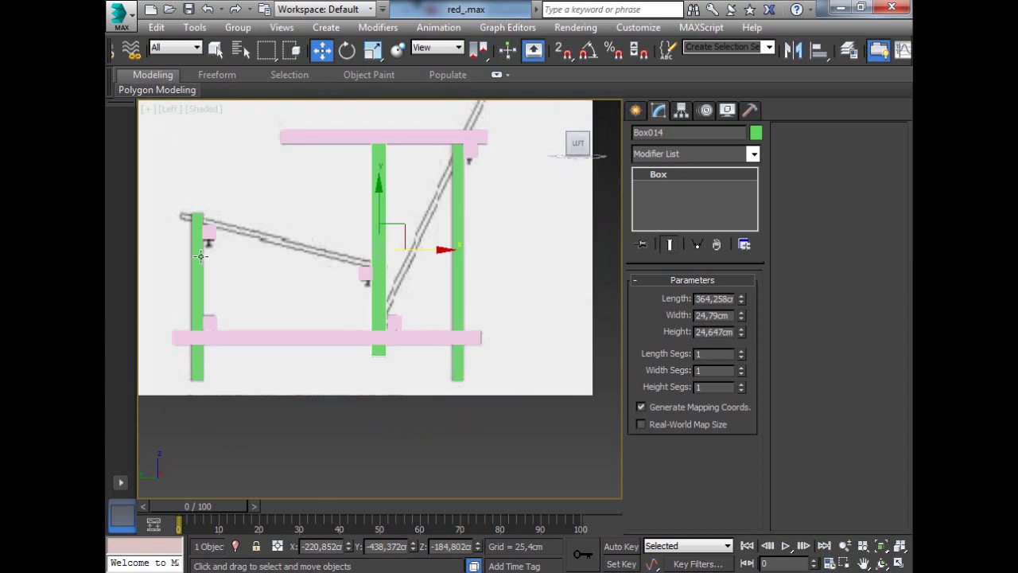
left_click(201, 255)
key("f")
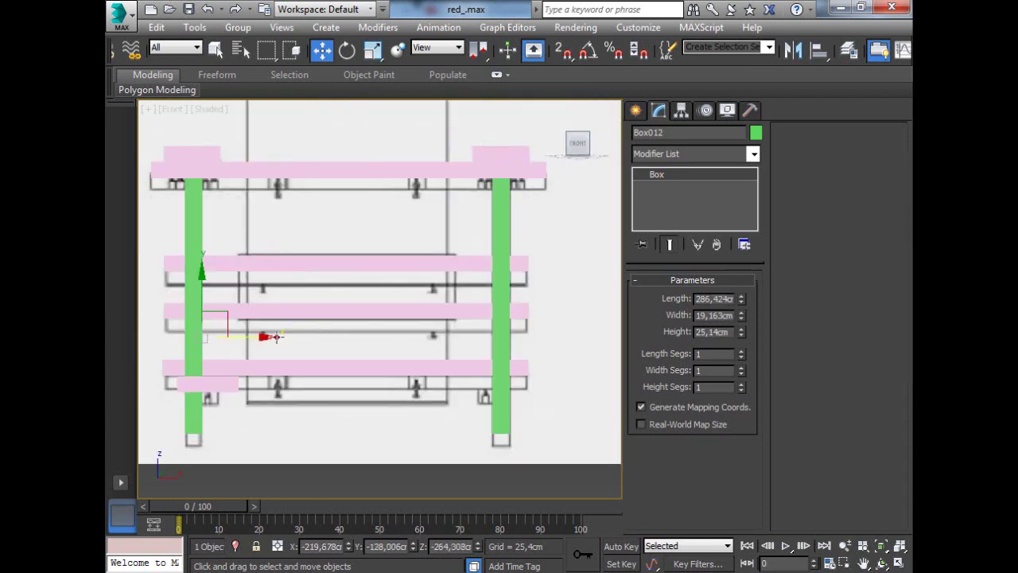
left_click_drag(265, 339, 573, 342, "shift")
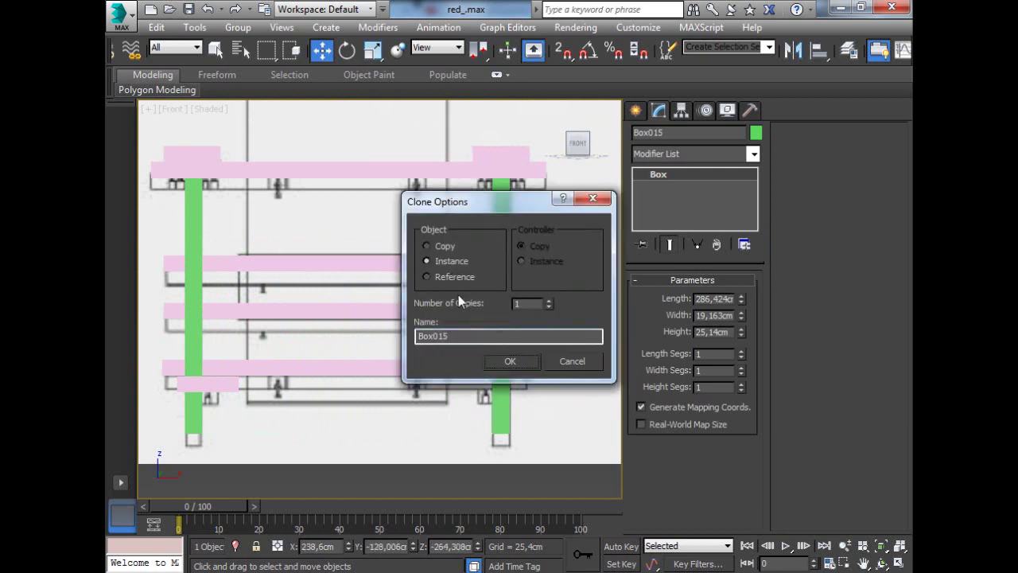
left_click(507, 362)
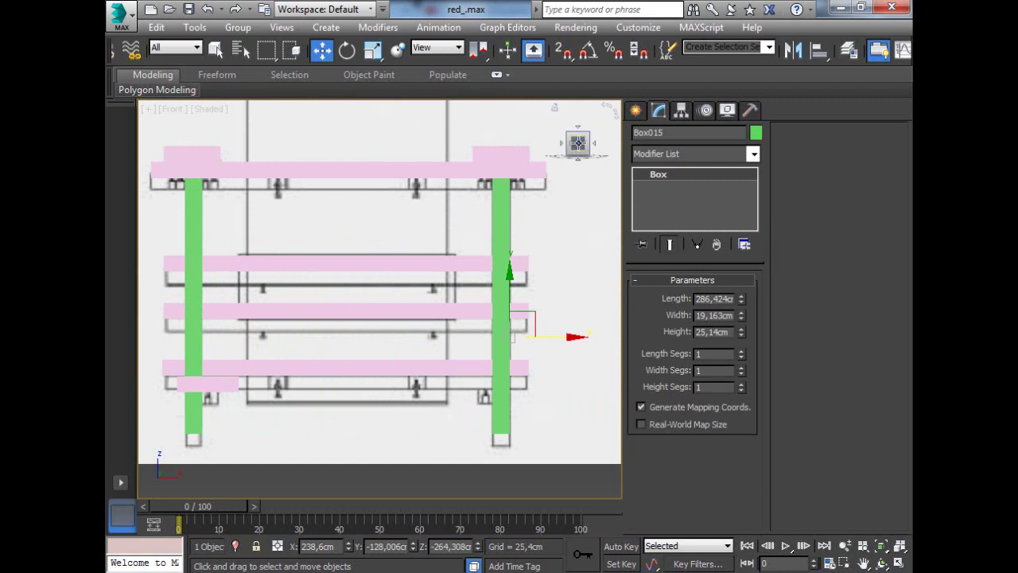
- Set the width of the lower side rail to 24.0 cm
middle_click_drag(380, 299, 294, 313, "alt")
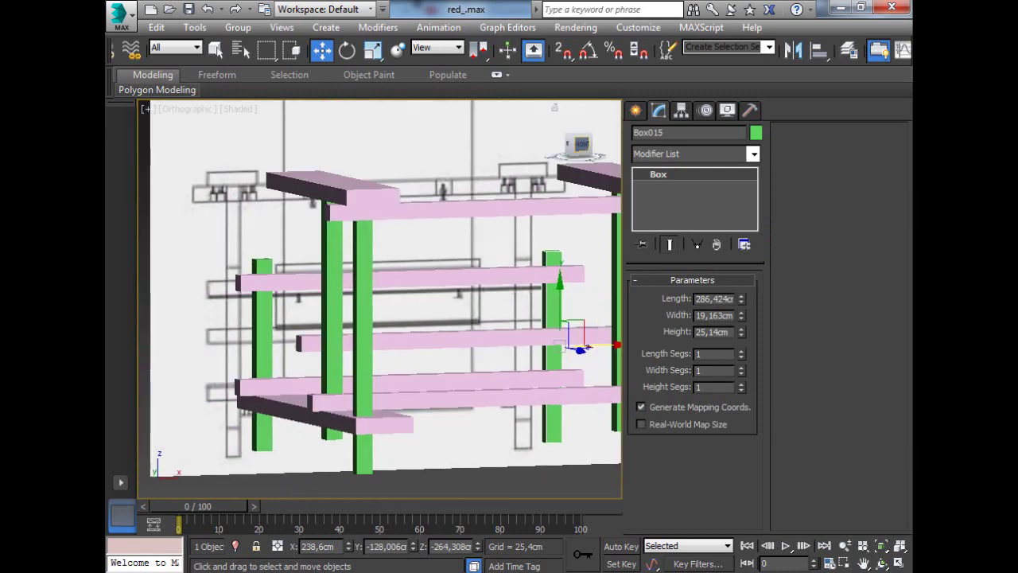
left_click(901, 547)
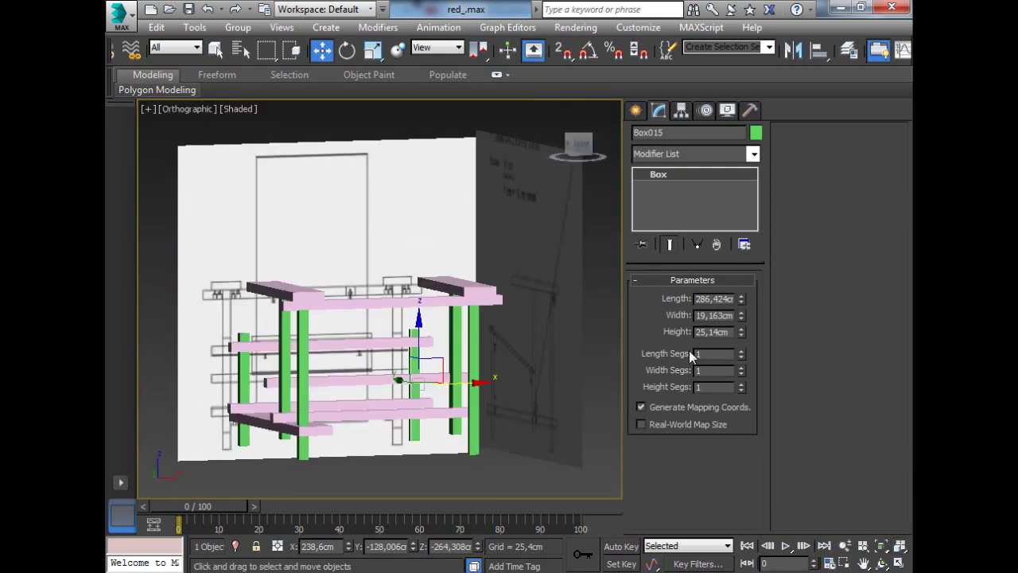
left_click_drag(578, 145, 550, 146)
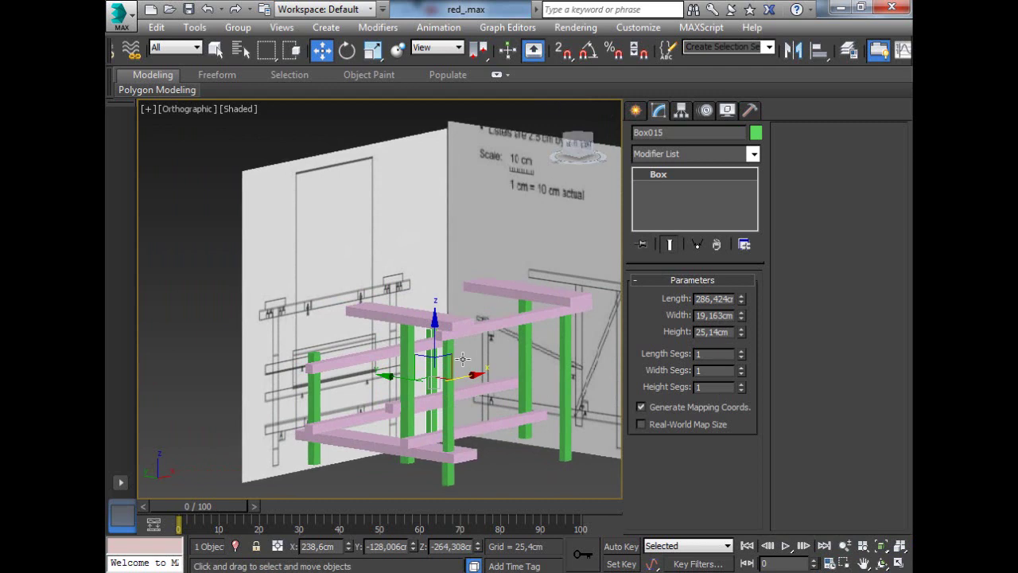
key("f")
left_click(226, 393)
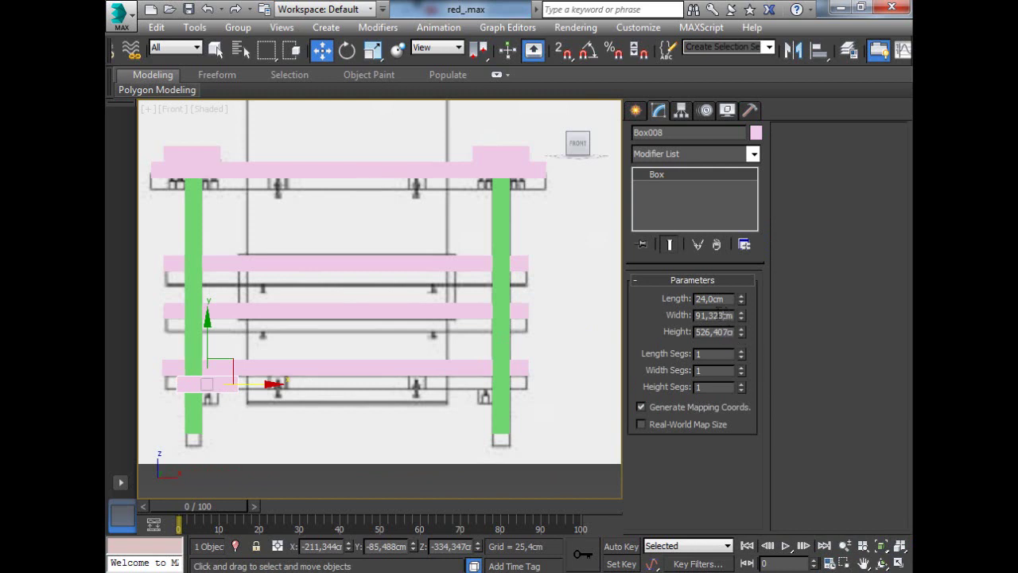
left_click_drag(720, 315, 668, 316)
type("2")
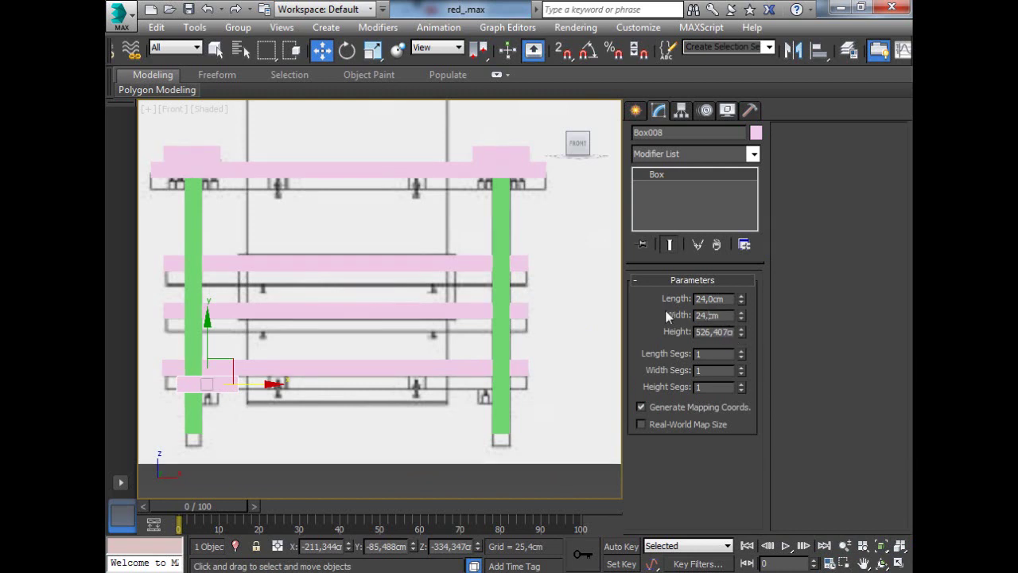
type("4,0")
key("Return")
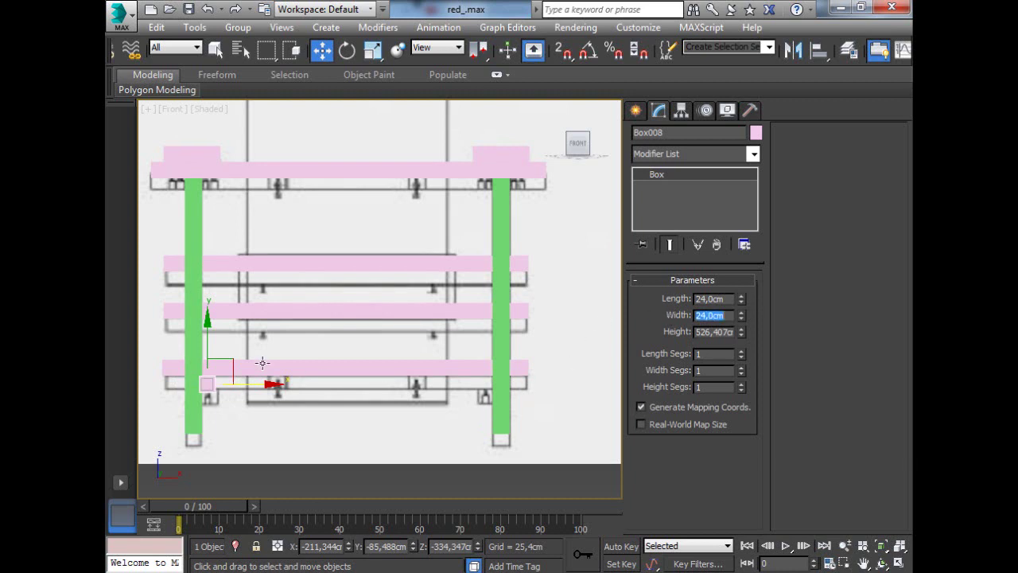
- Align the lower side rail beside its leg in the front view and clone it as an instance on the opposite side at X 200.405 cm
left_click_drag(269, 384, 548, 413)
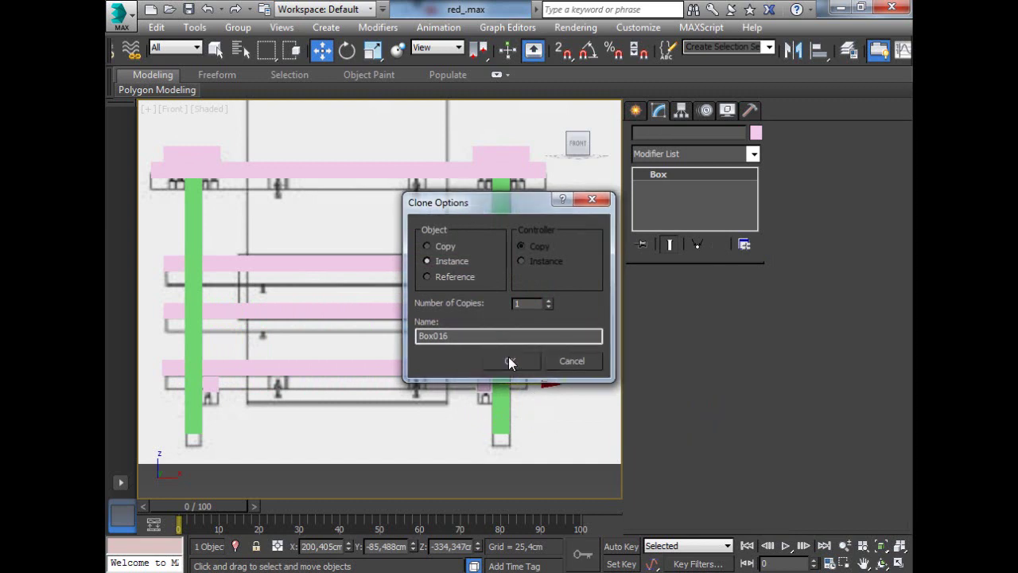
left_click(509, 360)
key("l")
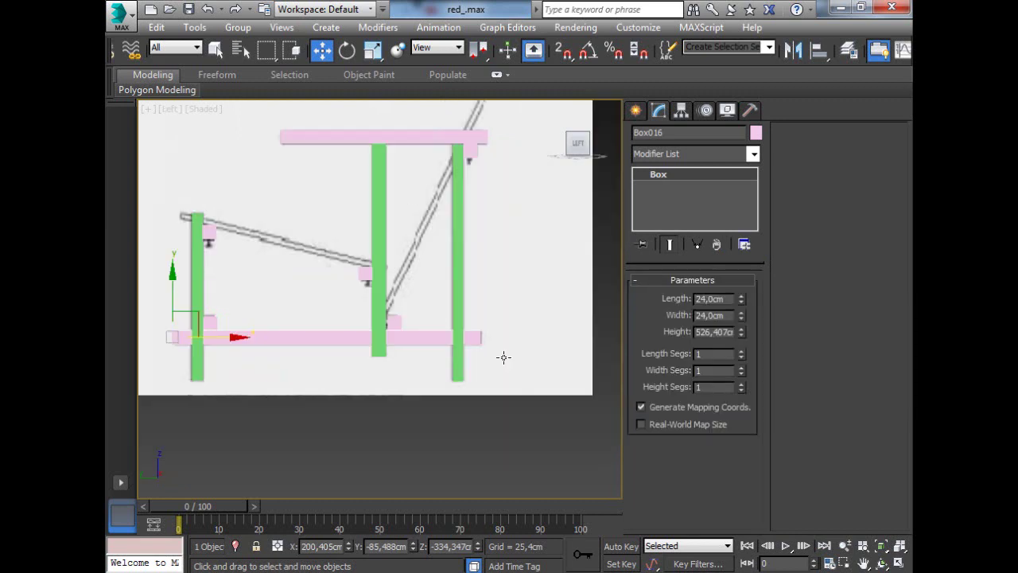
left_click(393, 443)
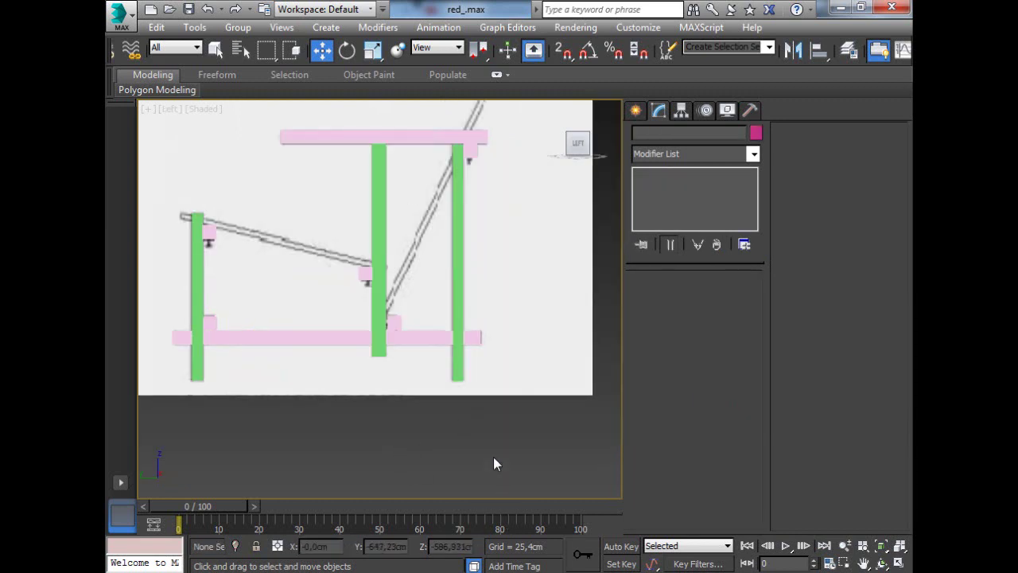
- In the left view, create an upright box beside the drawing's backrest, about 717 cm long, 11.4 cm wide and 939 cm high
scroll(485, 414, "down", 5)
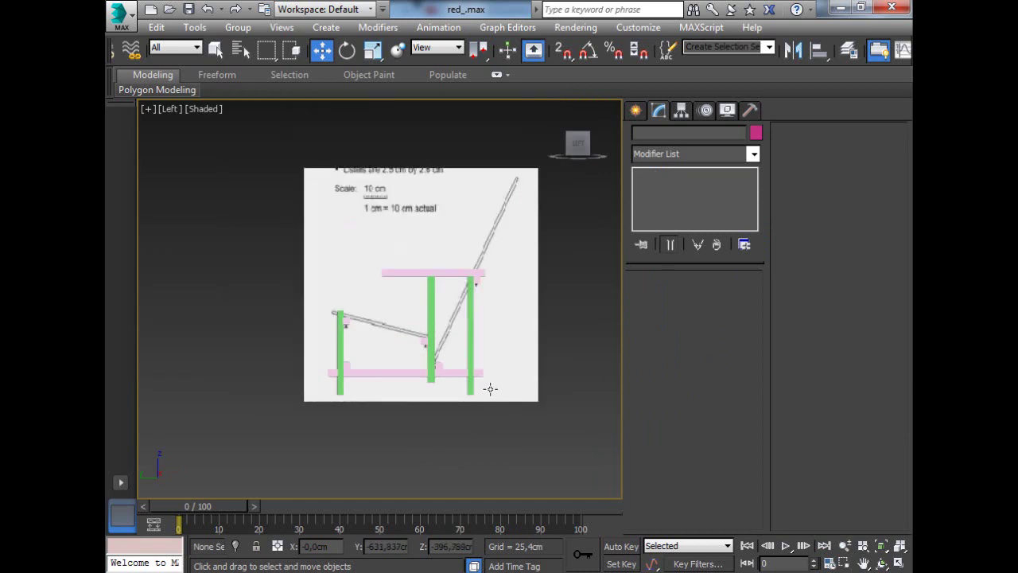
left_click(899, 545)
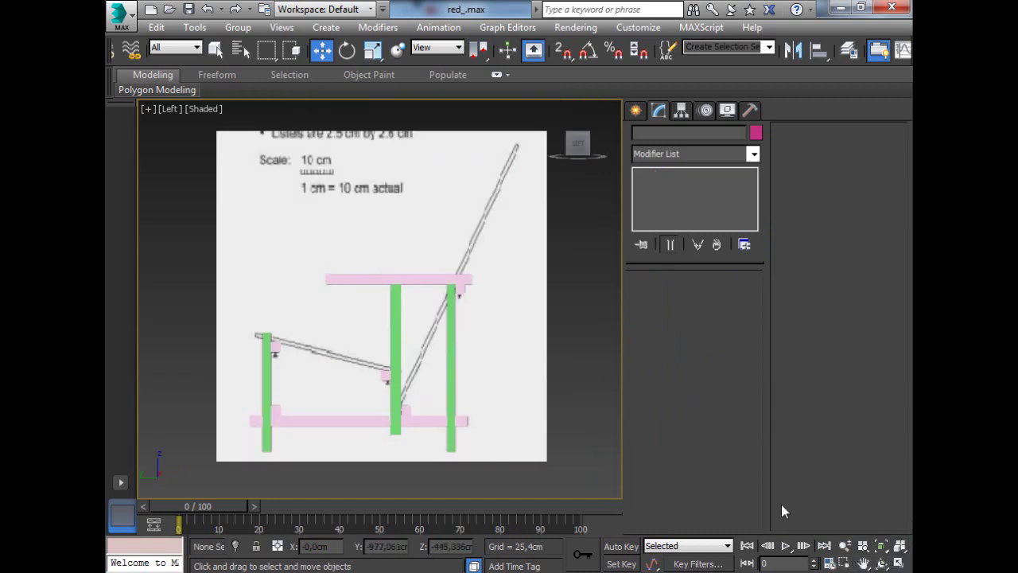
left_click(637, 112)
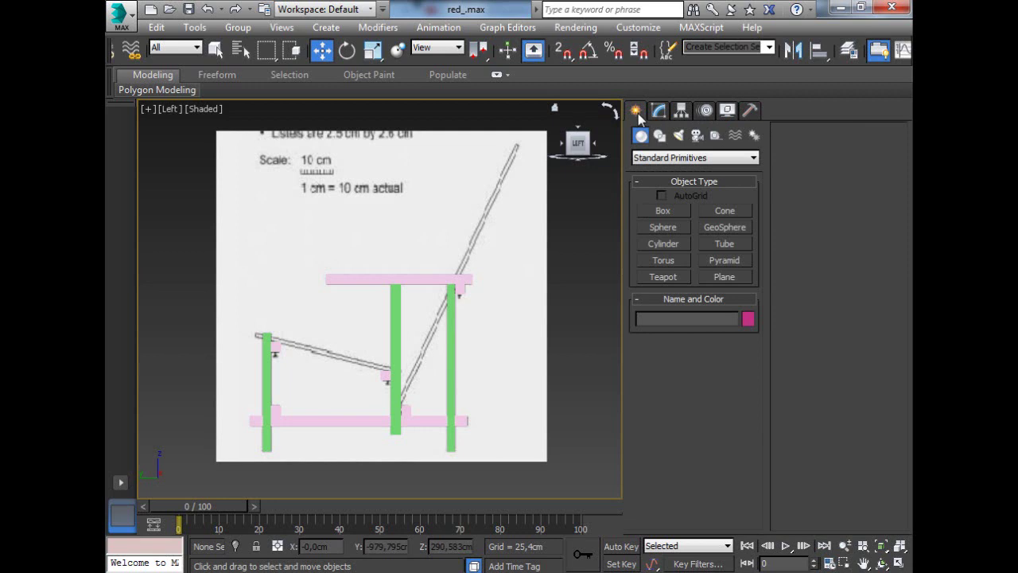
left_click(654, 213)
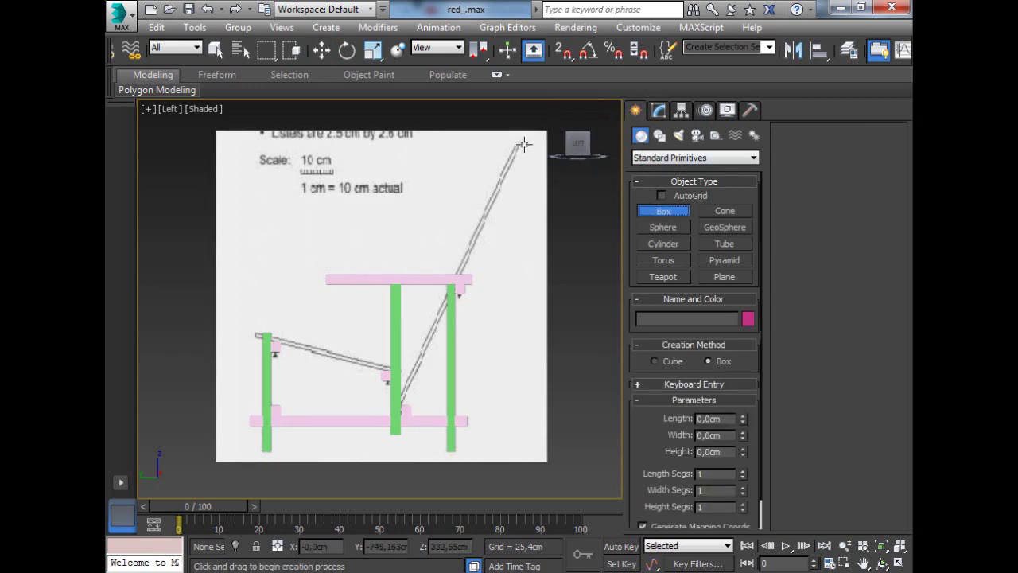
left_click_drag(526, 143, 532, 440)
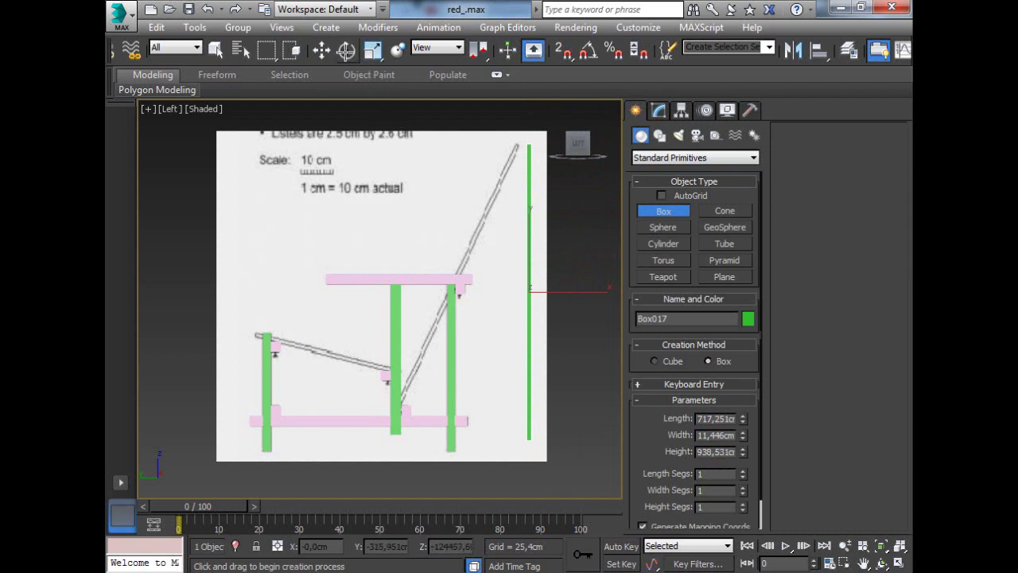
- Rotate the new box about 24° to match the backrest's slope and move it onto the drawn backrest at Y -573.891 cm
left_click(346, 53)
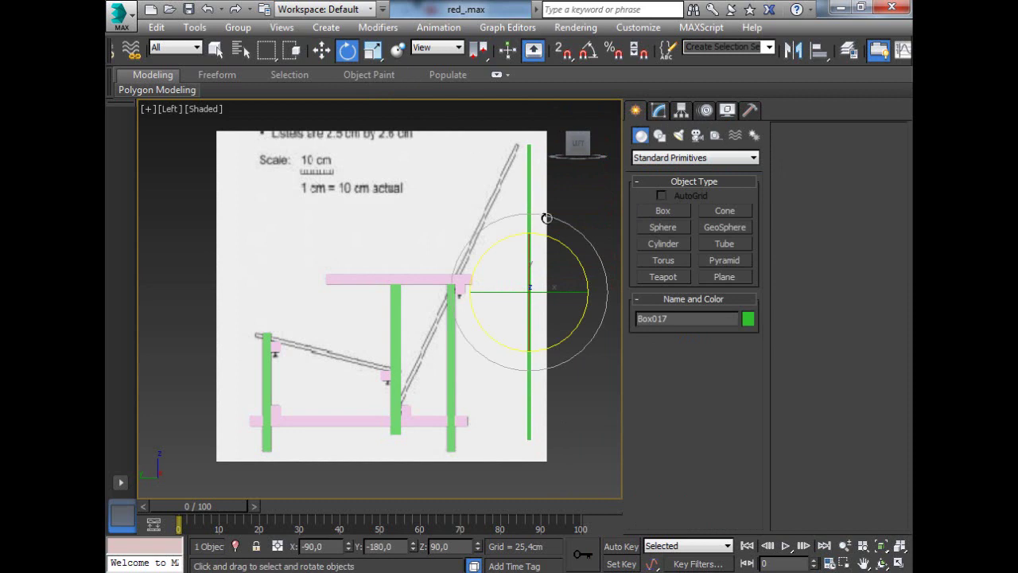
left_click_drag(557, 220, 587, 262)
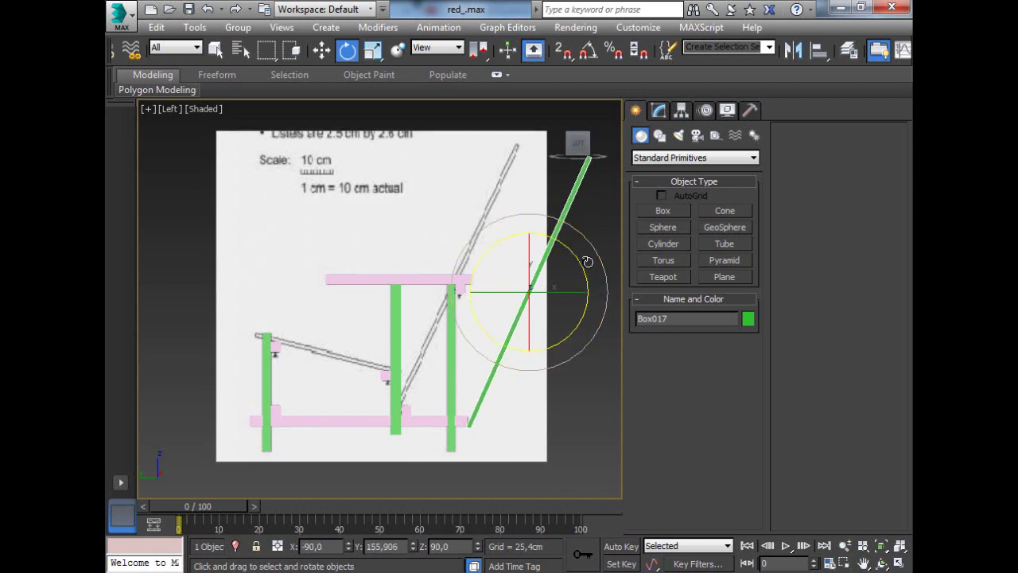
left_click(328, 51)
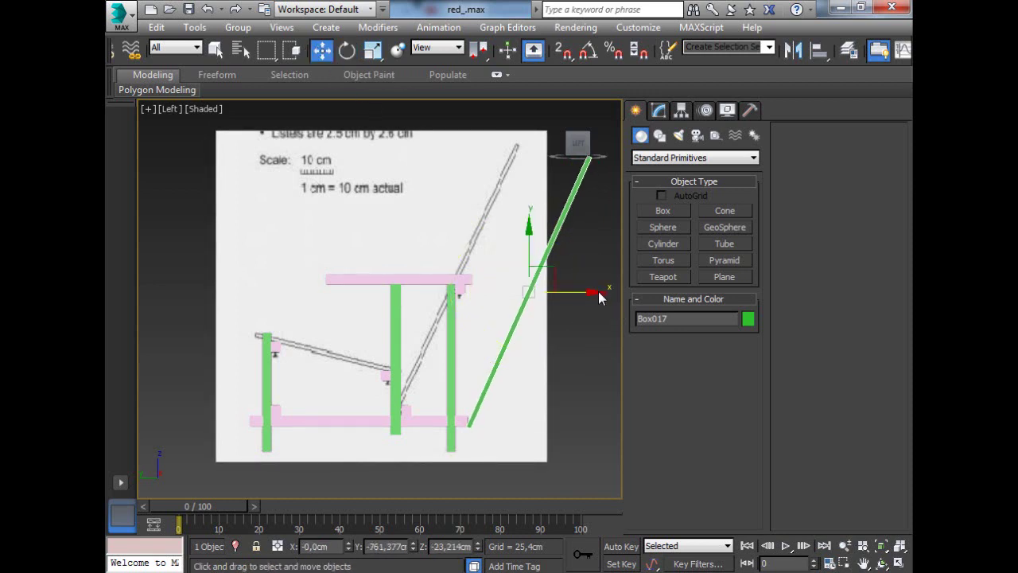
left_click_drag(600, 291, 521, 275)
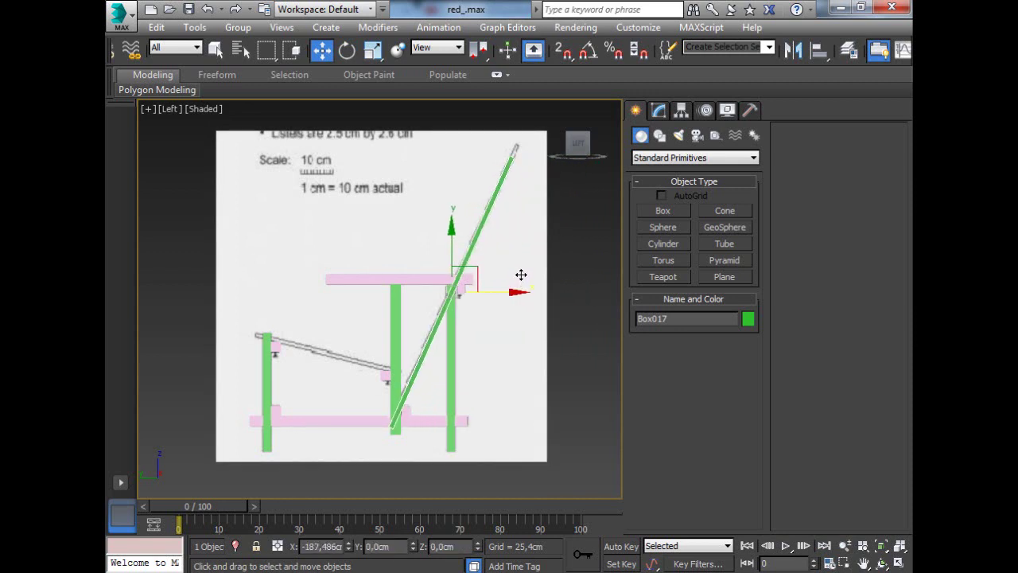
- Fine-tune the backrest box's tilt against the drawing and raise the box to Z -6.03 cm
left_click(347, 52)
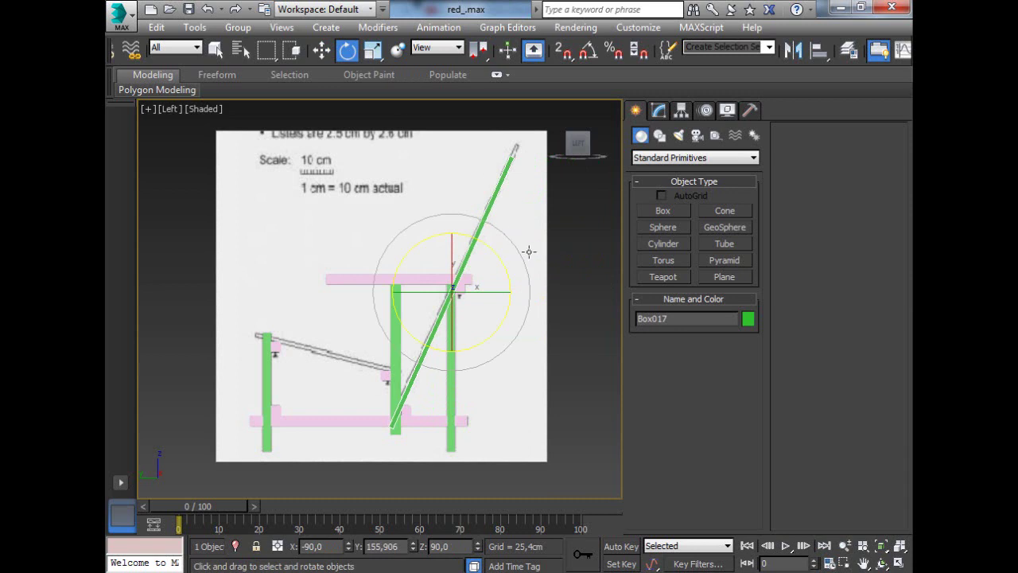
left_click_drag(507, 268, 509, 265)
left_click(568, 266)
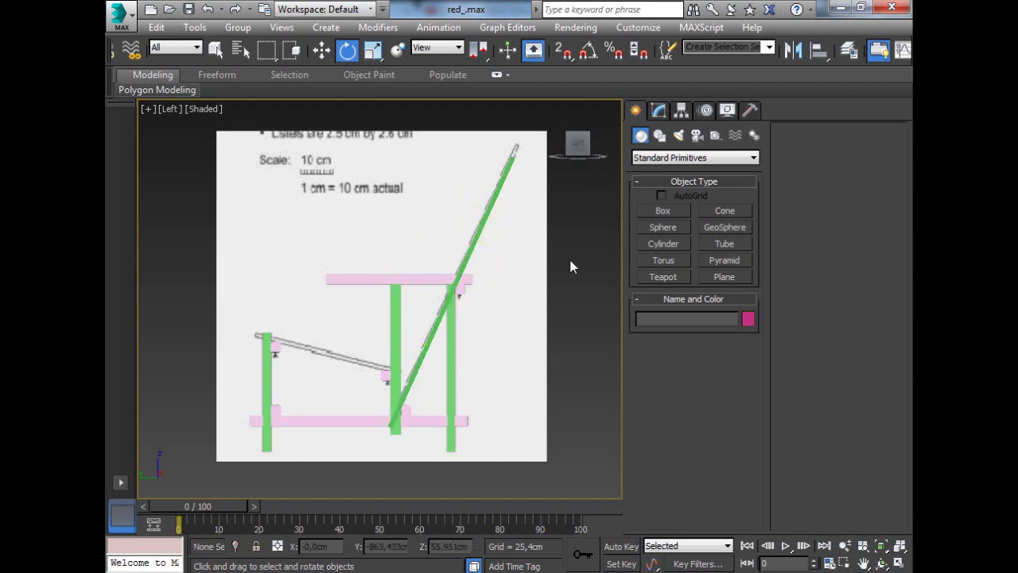
left_click(503, 185)
left_click(323, 50)
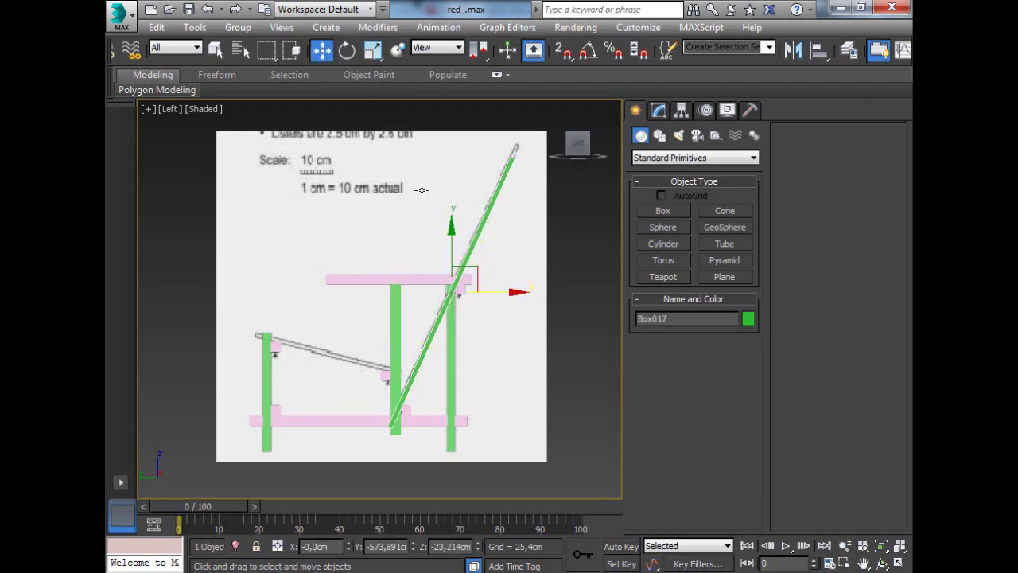
mouse_move(451, 225)
left_mouse_down()
mouse_move(450, 211)
mouse_move(451, 221)
left_mouse_up()
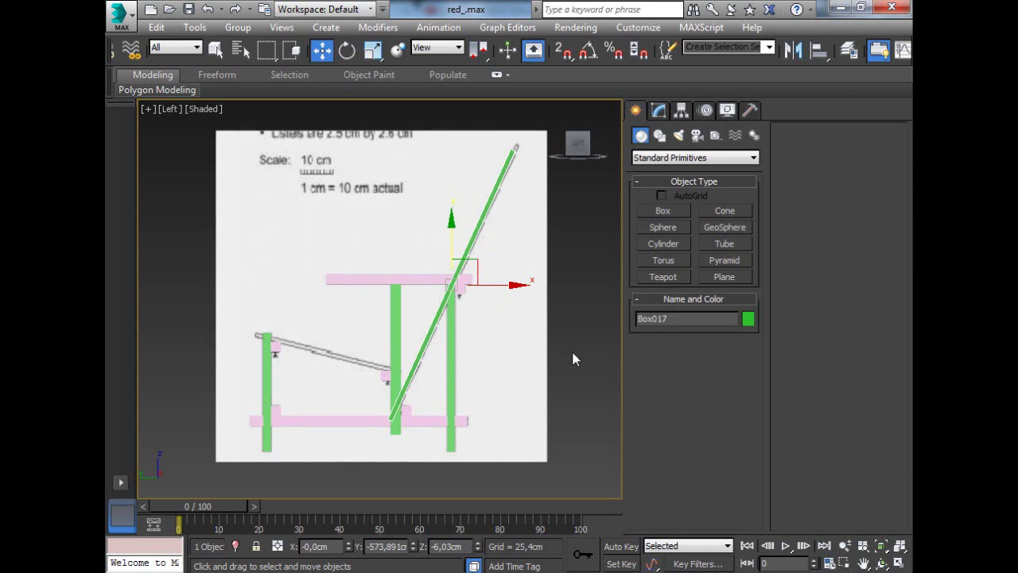
- Hide both middle legs to expose the reference lines behind them
left_click(394, 332)
right_click(398, 339)
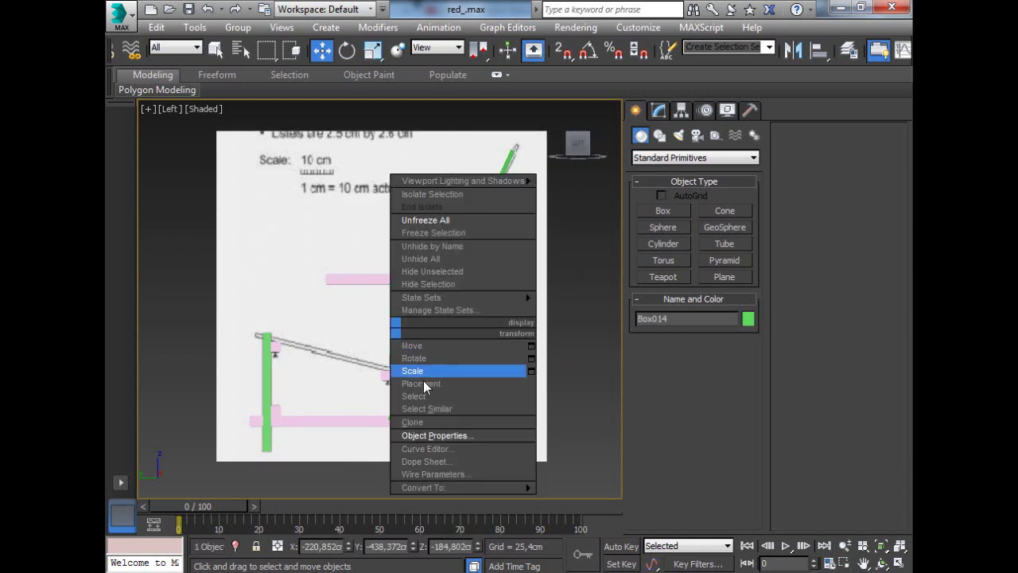
left_click(436, 285)
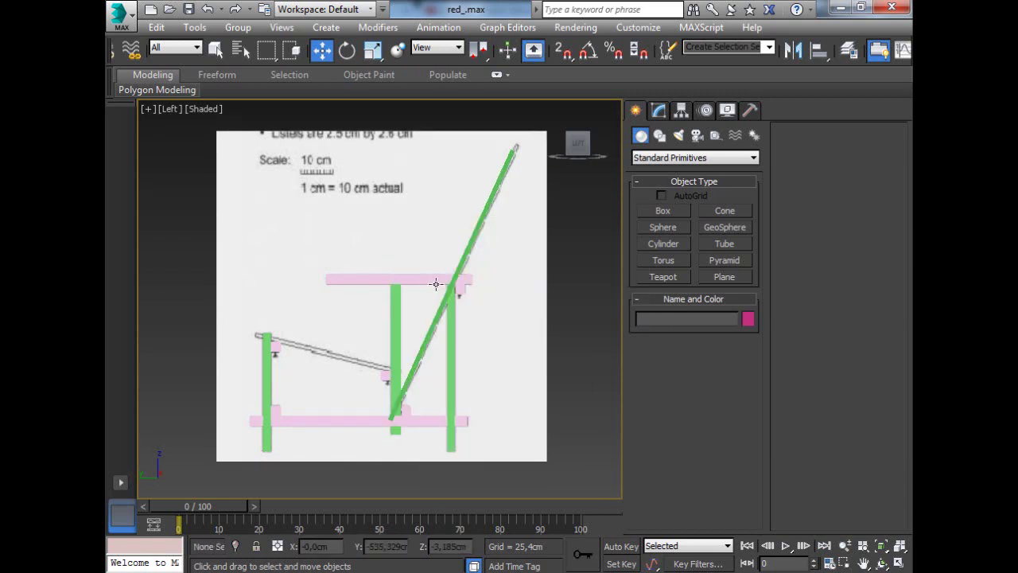
left_click(394, 306)
right_click(394, 307)
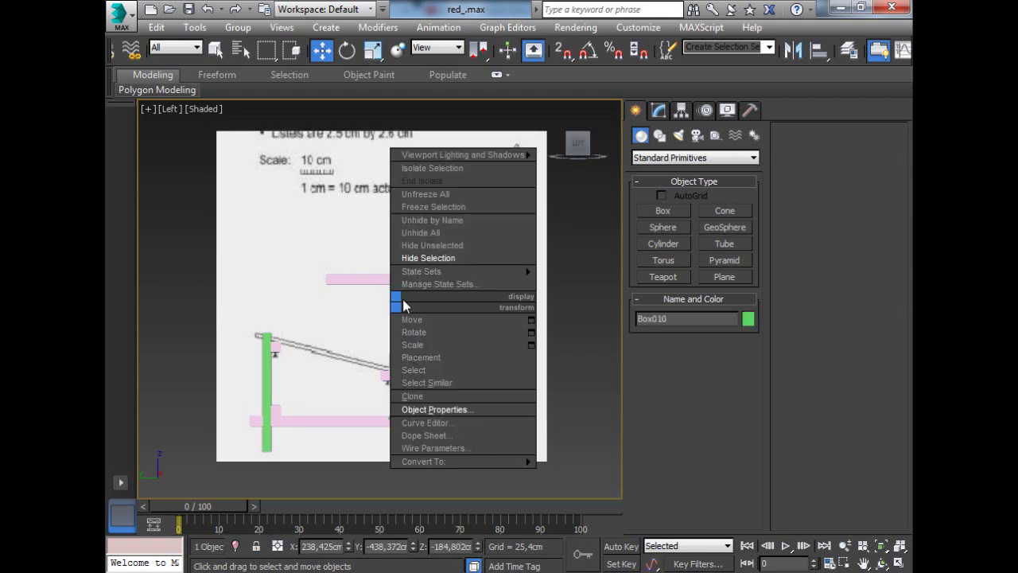
left_click(414, 258)
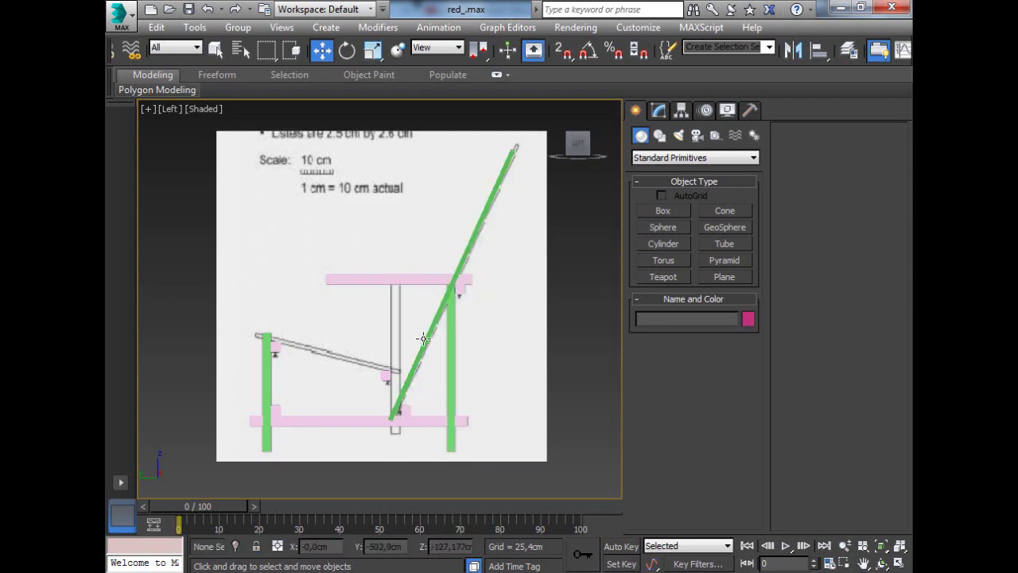
- Hide both lower side rails to expose the foot of the backrest in the drawing
left_click(412, 420)
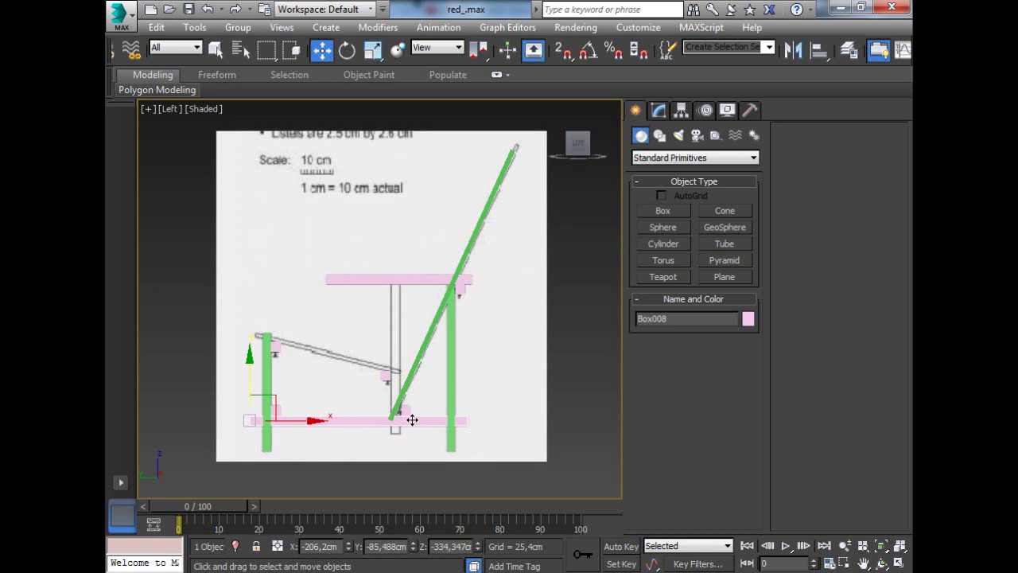
right_click(412, 420)
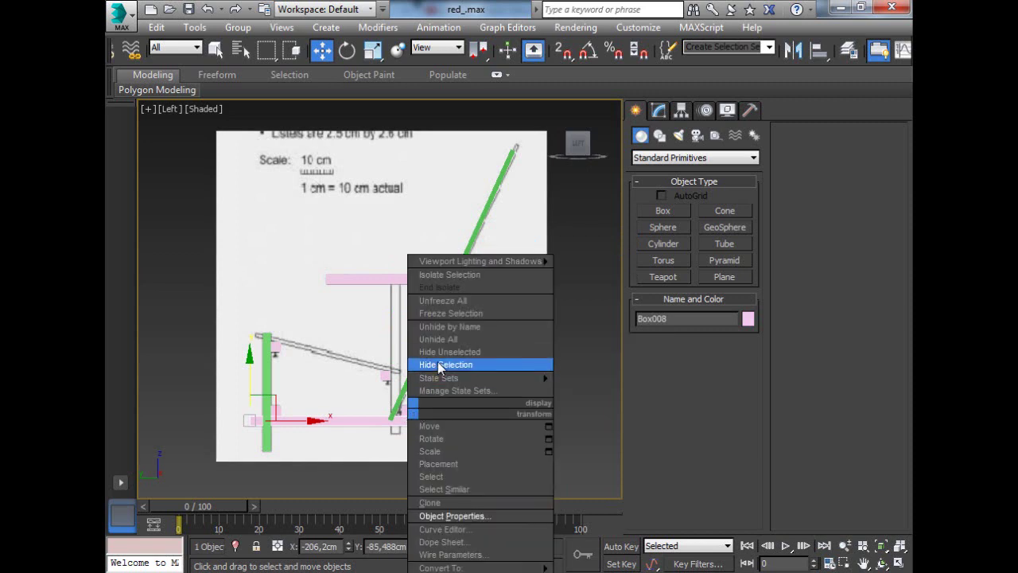
left_click(439, 360)
left_click(424, 420)
right_click(424, 419)
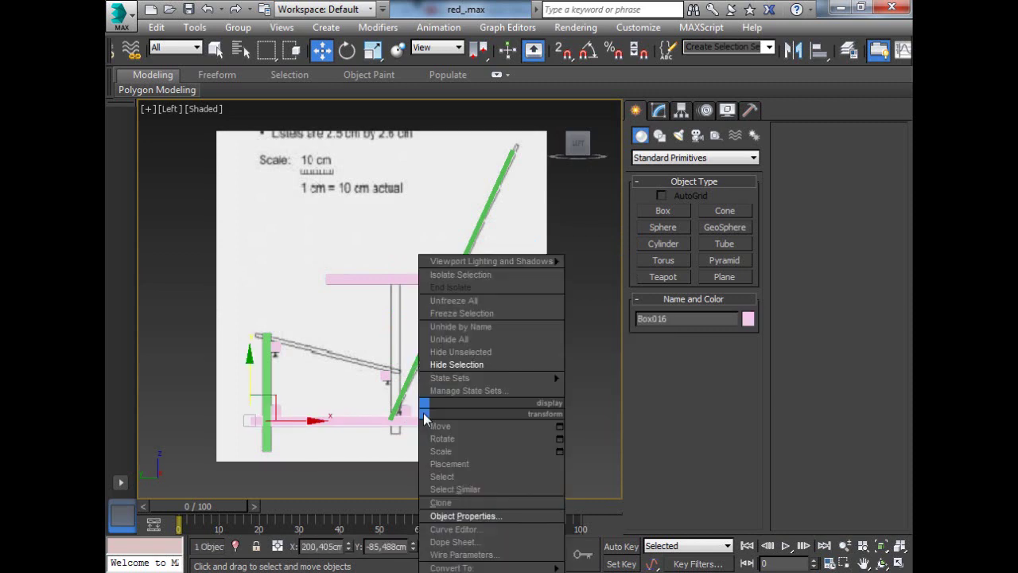
left_click(456, 365)
- Adjust the backrest box to a height of 910.375 cm and a length of 691.86 cm
scroll(397, 433, "up", 4)
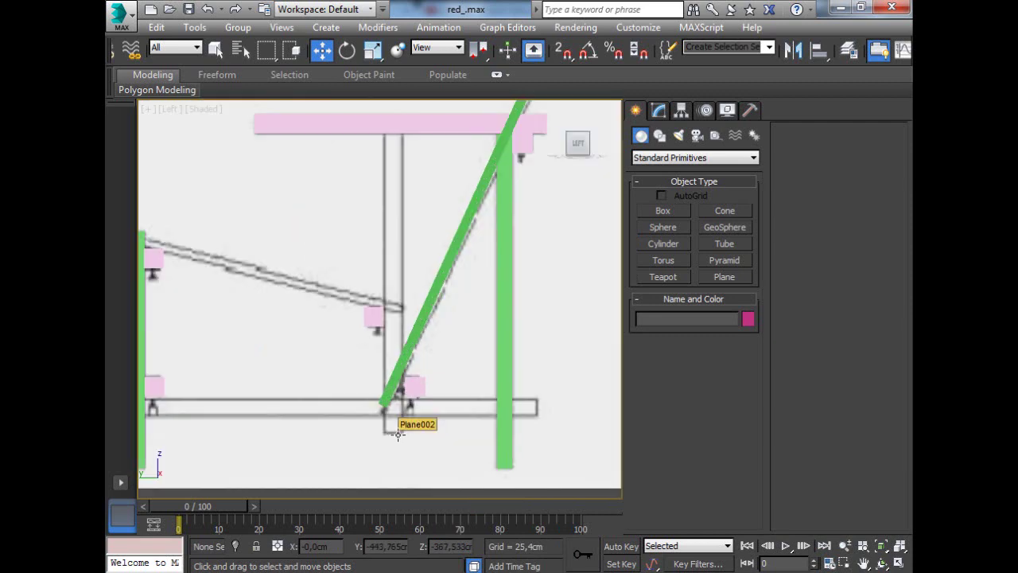
left_click(387, 385)
scroll(390, 263, "down", 4)
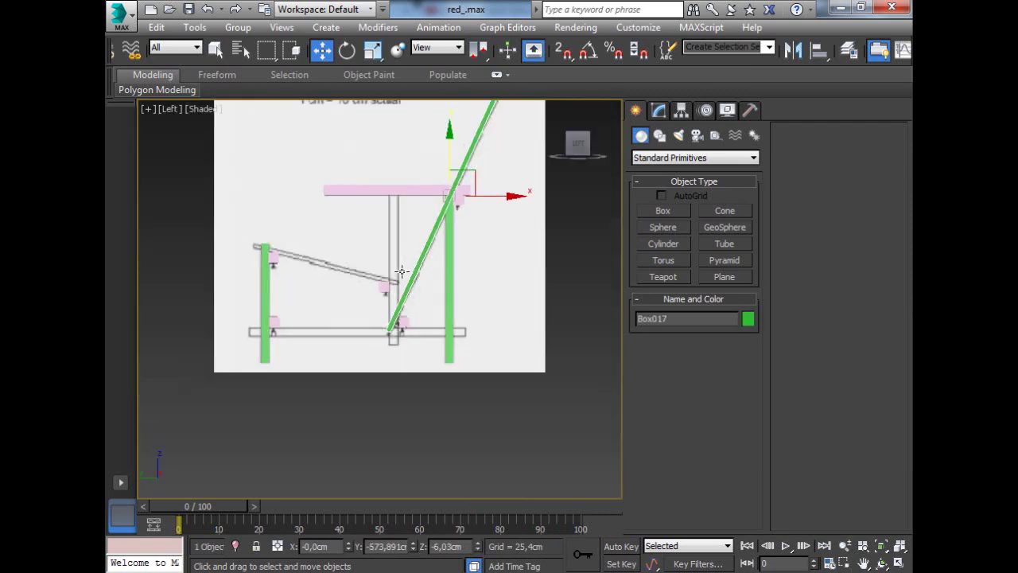
scroll(436, 196, "up", 2)
scroll(438, 202, "down", 2)
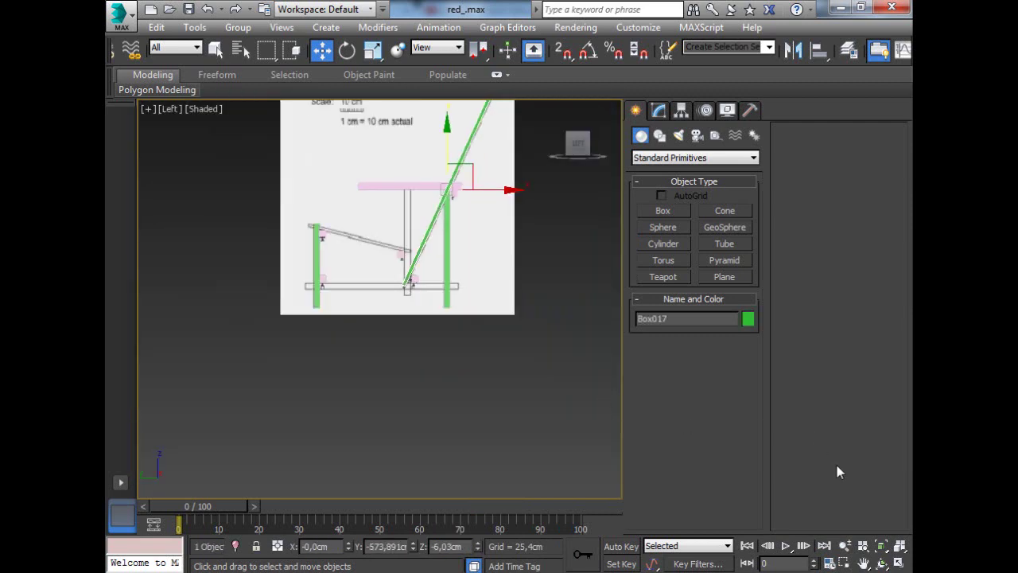
left_click(881, 546)
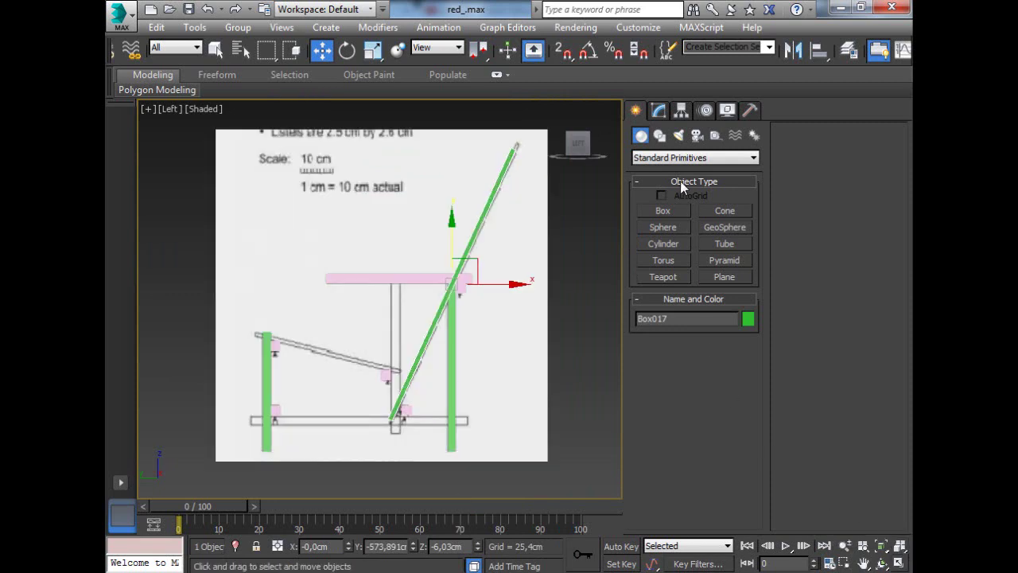
left_click(659, 111)
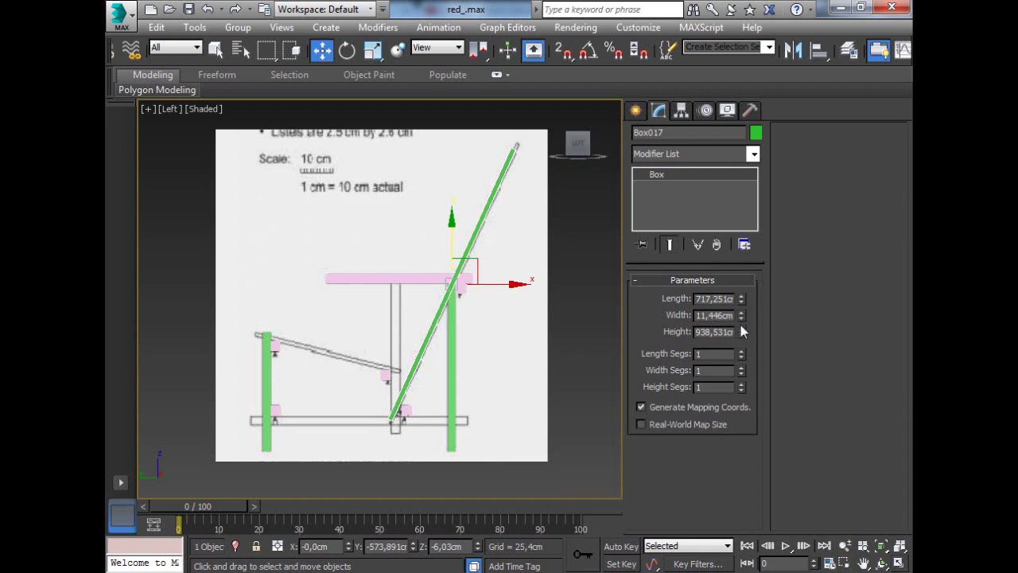
left_click_drag(742, 338, 741, 294)
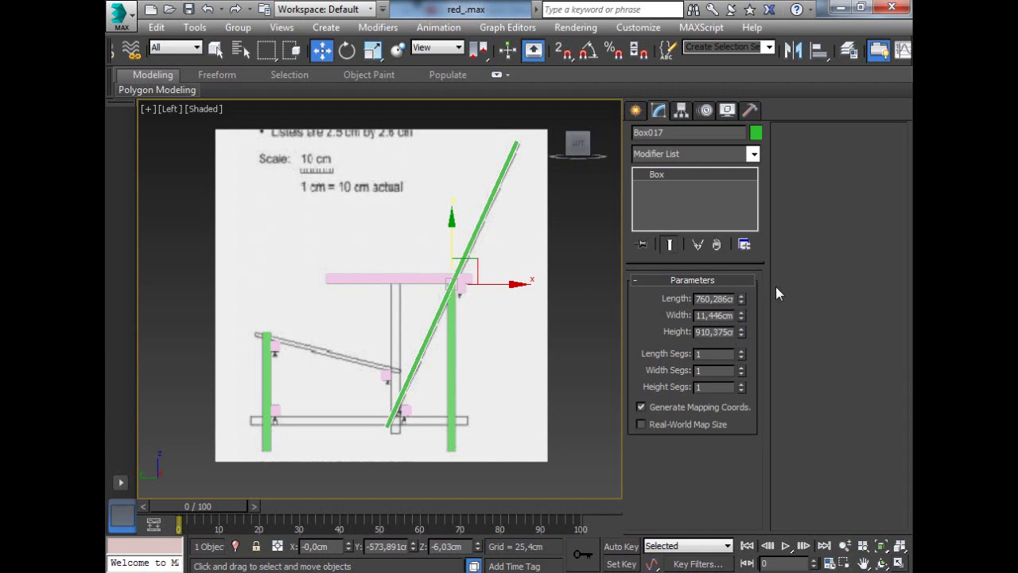
left_click_drag(744, 300, 741, 302)
- Reposition the backrest box over its drawn outline at Y -579.104 cm, Z -6.109 cm, and lengthen it to 749.186 cm
left_click_drag(451, 219, 454, 211)
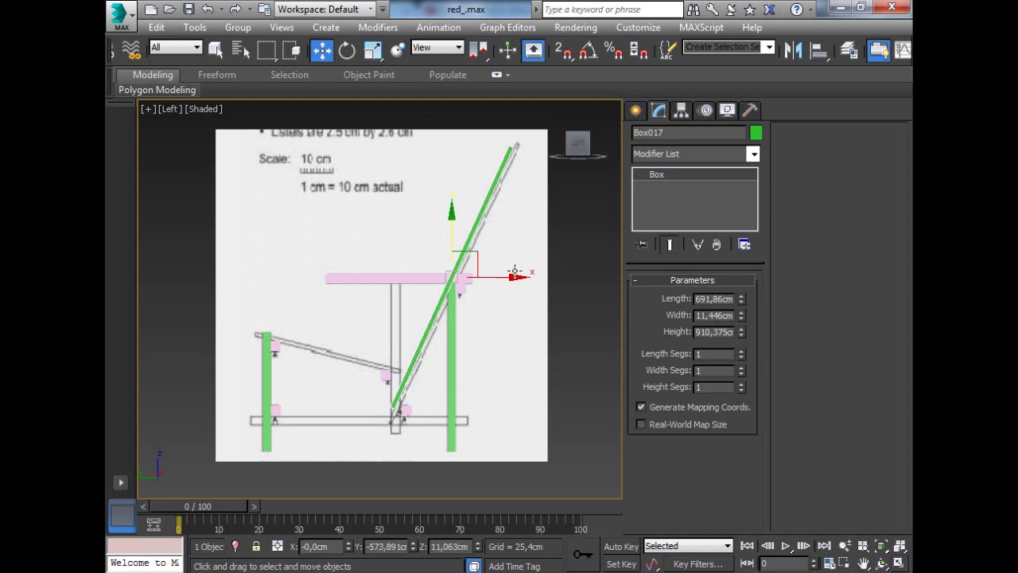
left_click_drag(524, 277, 528, 278)
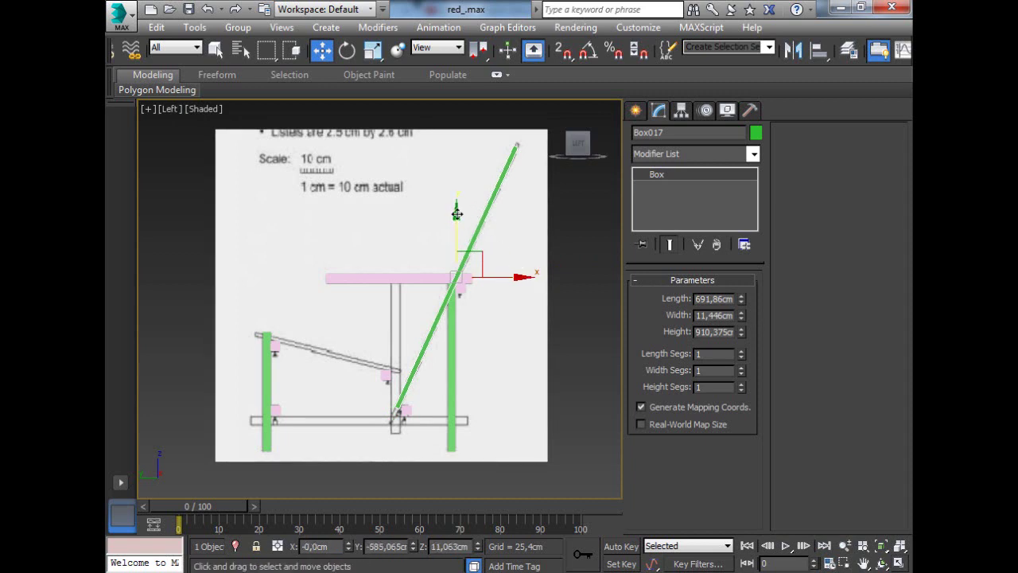
left_click_drag(457, 213, 457, 220)
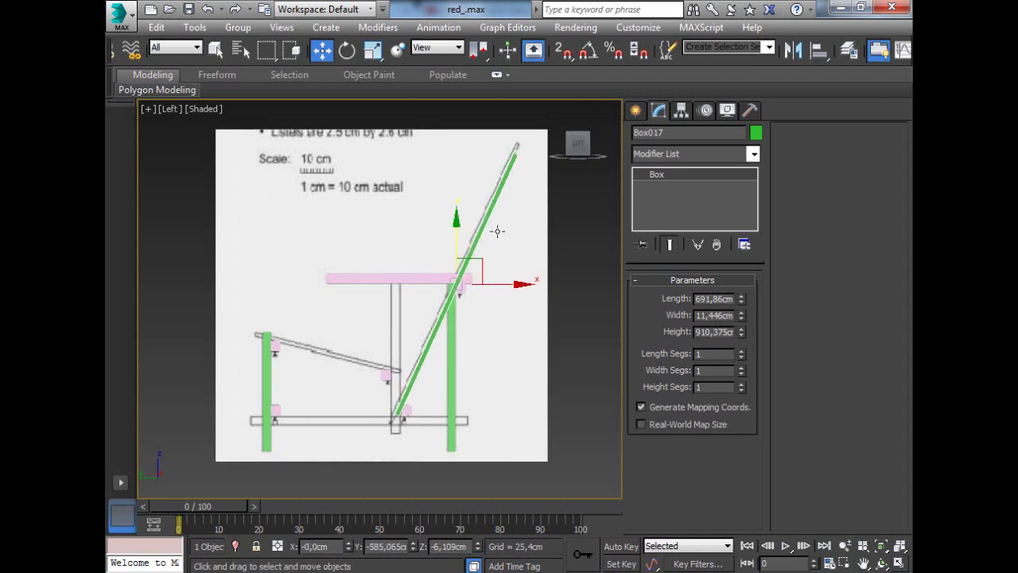
left_click_drag(520, 284, 520, 283)
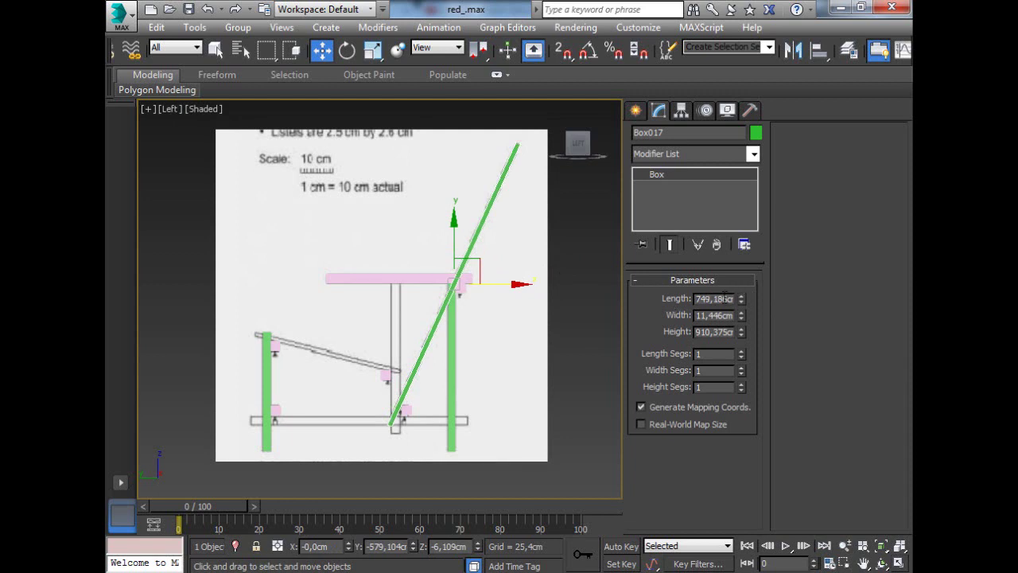
- Move the backrest box beside its drawn outline to Y -611.189 cm, Z -11.956 cm, and set its length to 741.62 cm
left_click_drag(454, 220, 453, 207)
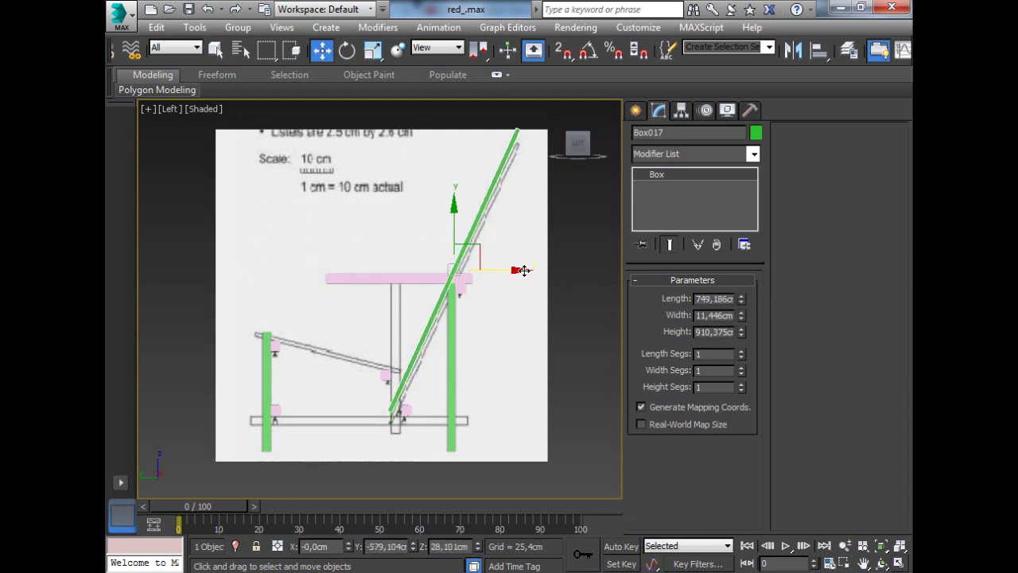
left_click_drag(527, 272, 534, 272)
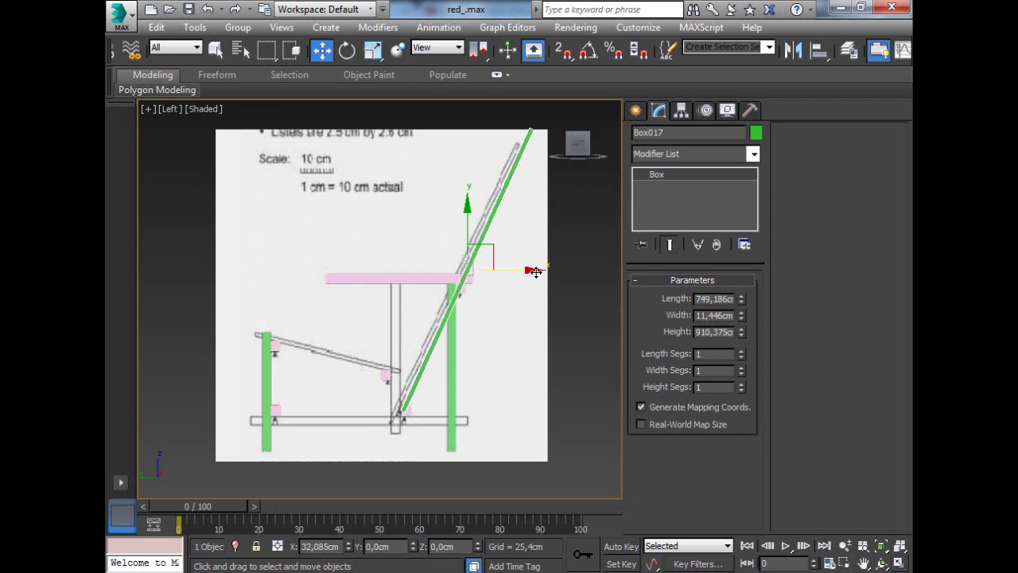
left_click_drag(468, 205, 468, 225)
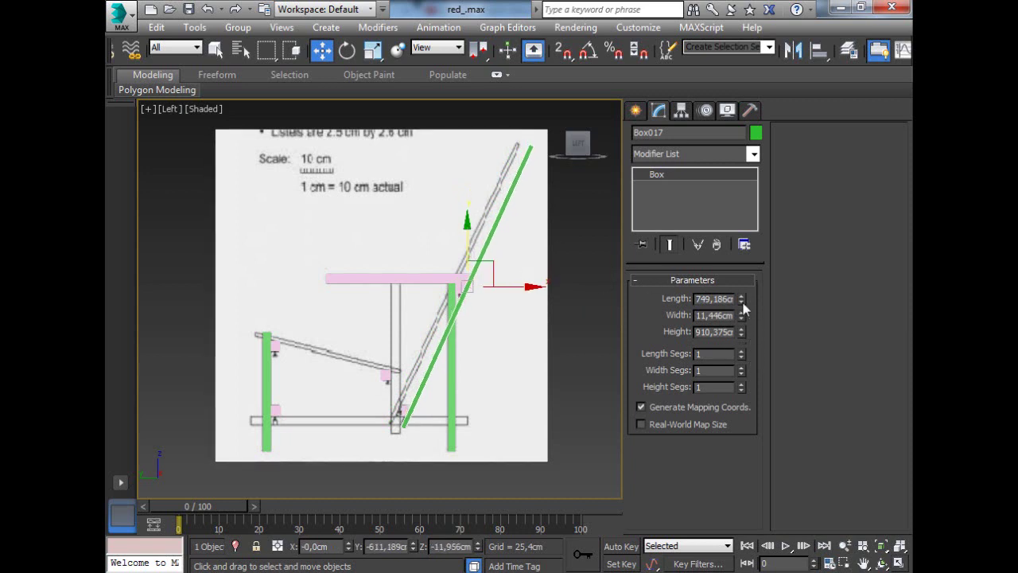
left_click(741, 303)
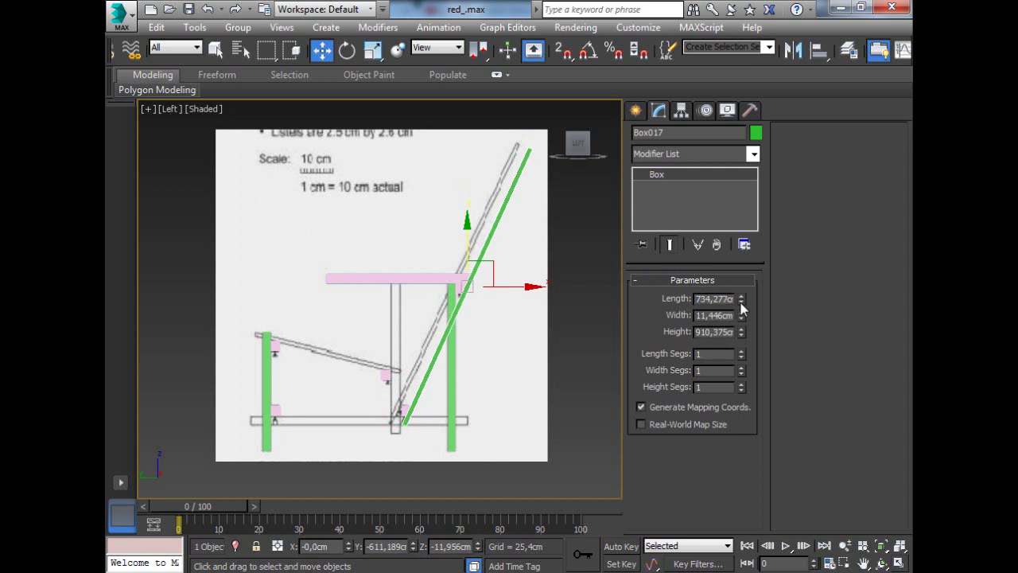
left_click(741, 298)
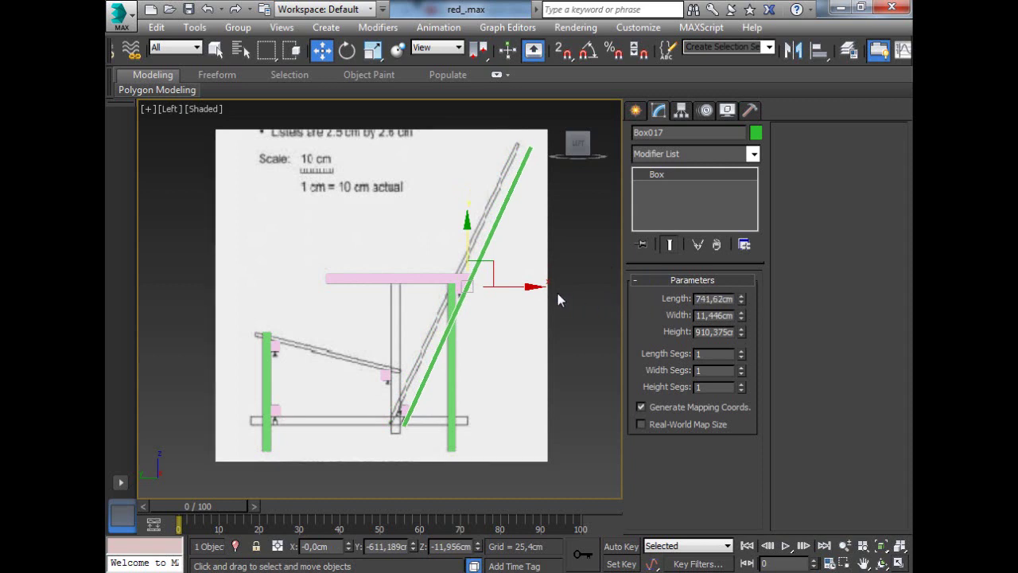
- Move the backrest box onto its drawn outline at Y -576.659 cm, Z -2.457 cm, and rotate it to Y 155.559 degrees
left_click_drag(534, 286, 521, 284)
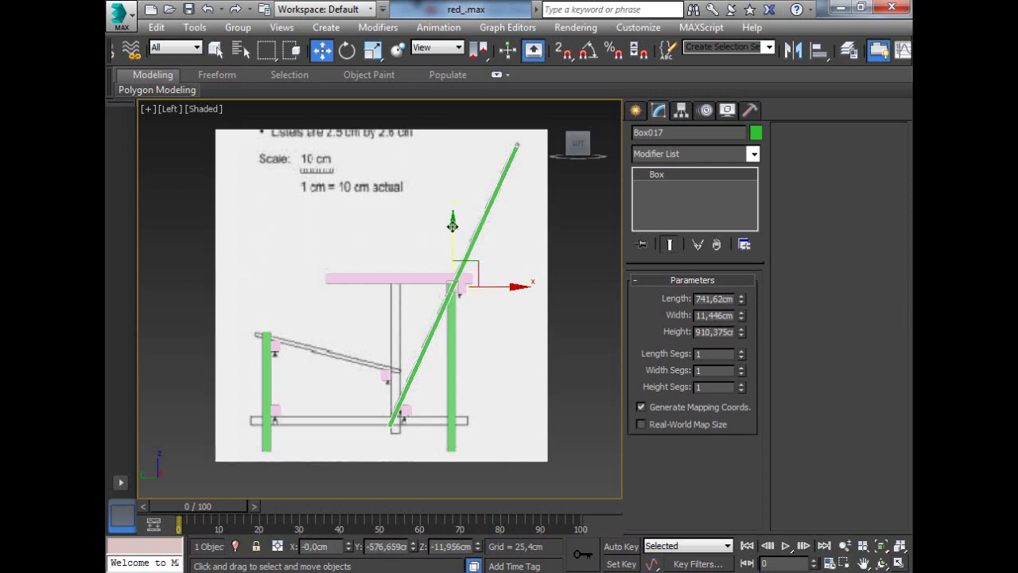
left_click_drag(452, 221, 452, 225)
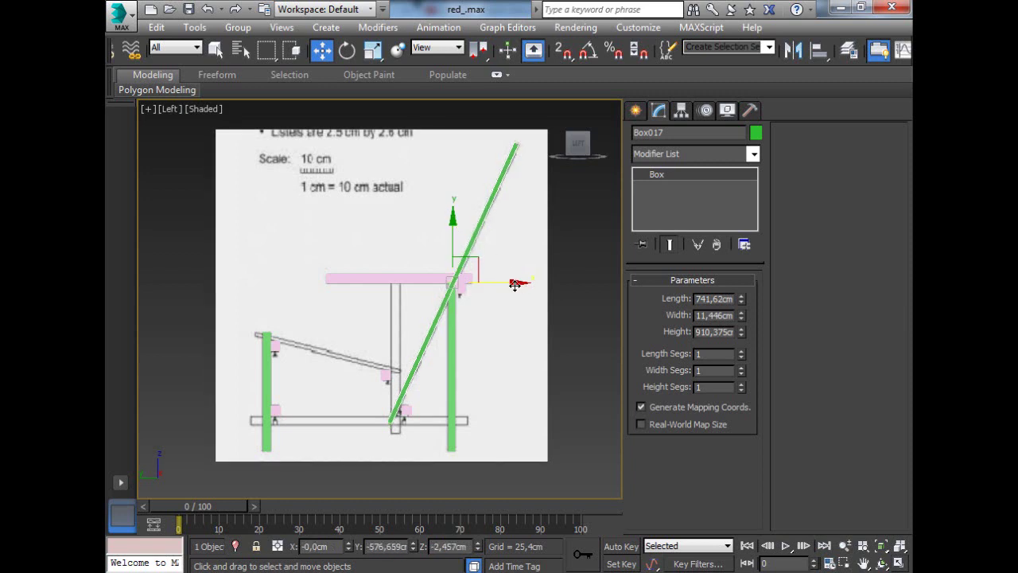
left_click(347, 50)
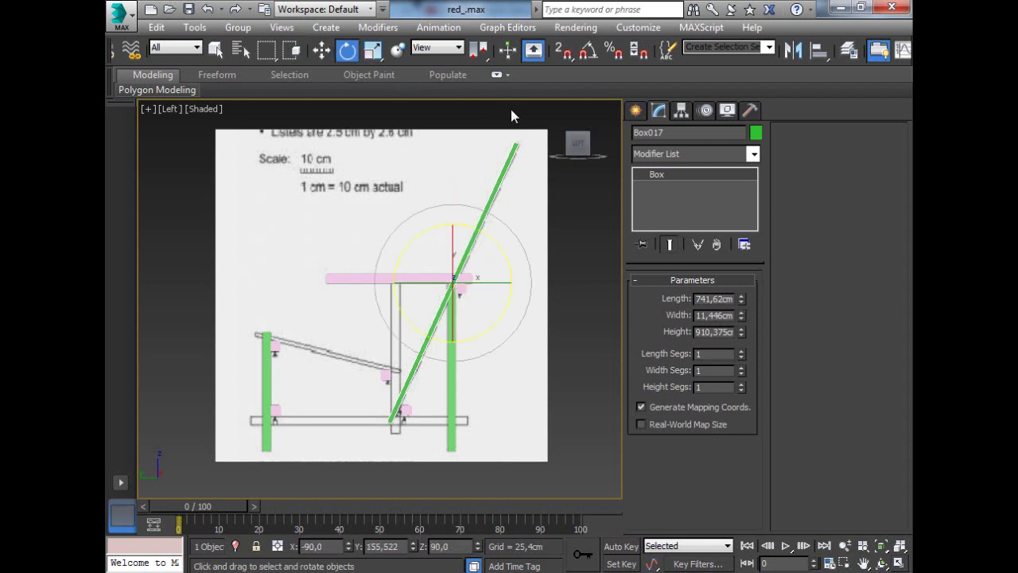
left_click_drag(502, 246, 504, 249)
left_click(564, 243)
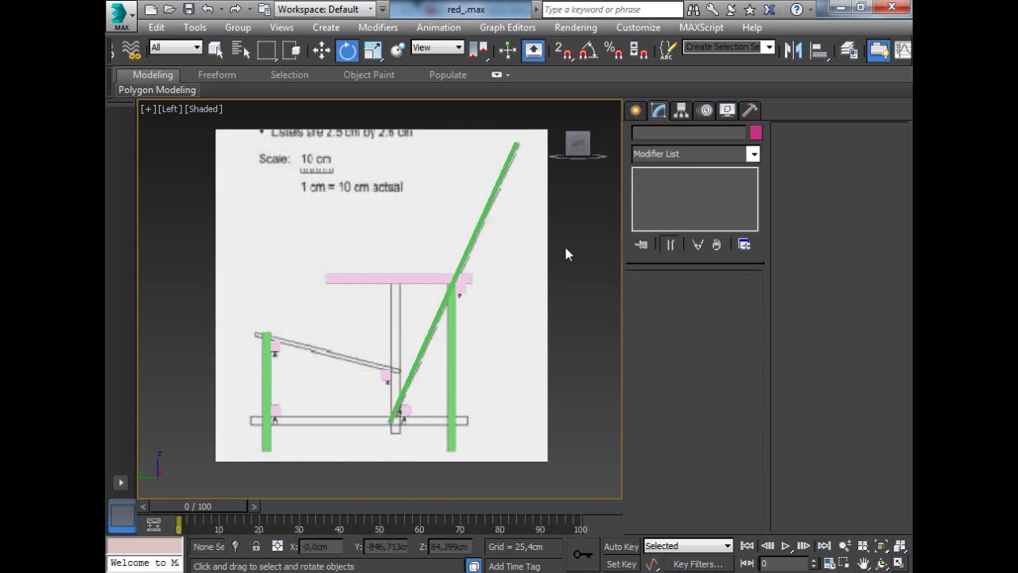
left_click(470, 238)
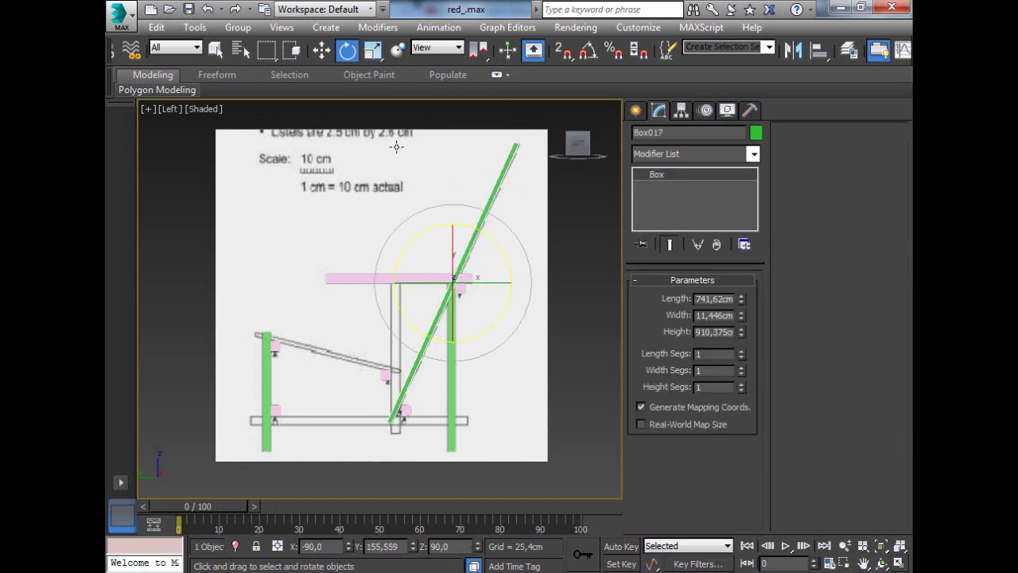
- Thicken the backrest box to a width of 12.15 cm and shift it to Y -579.977 cm to cover its outline
left_click(322, 51)
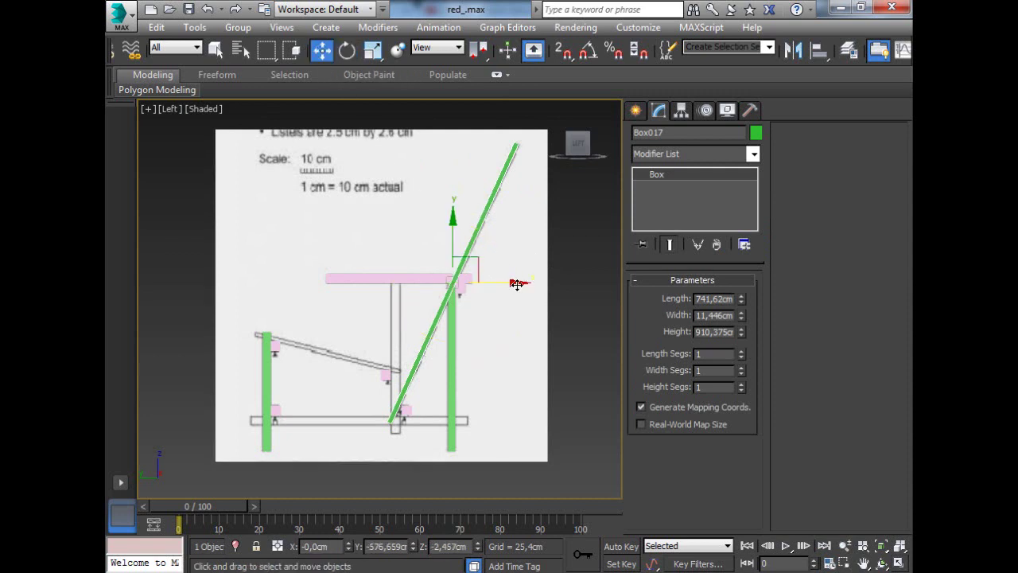
left_click_drag(519, 284, 517, 284)
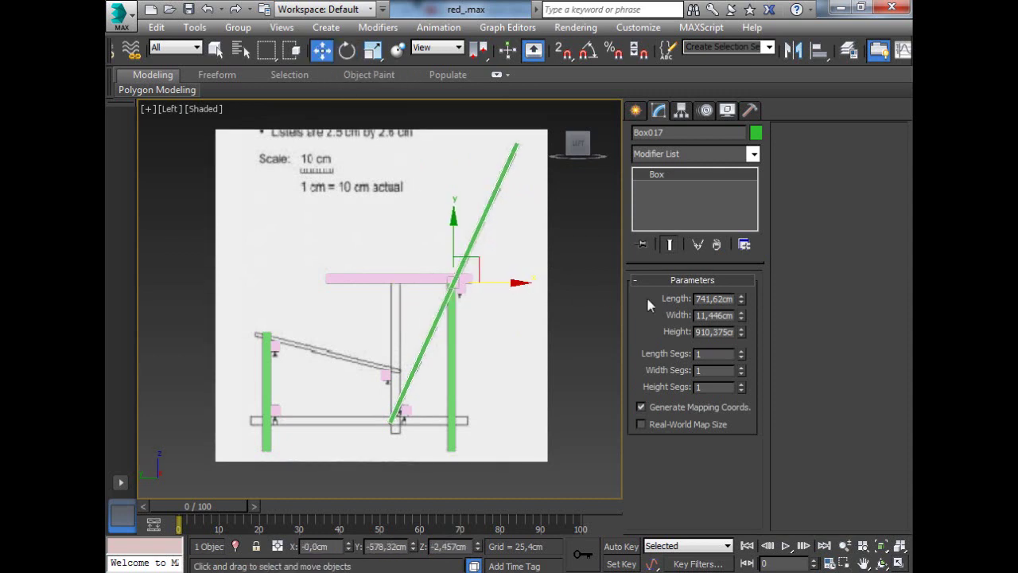
left_click(741, 313)
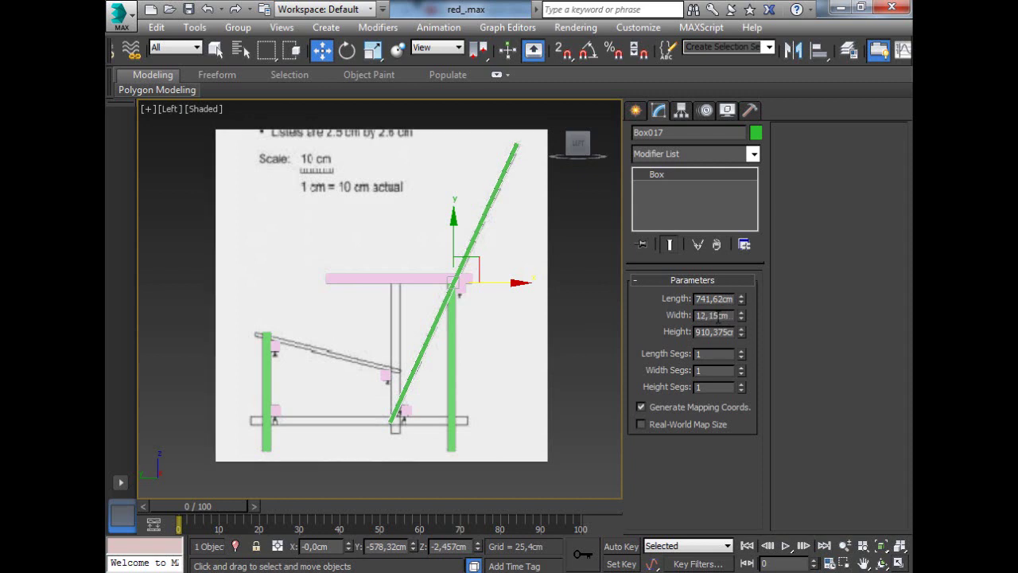
left_click_drag(519, 284, 518, 283)
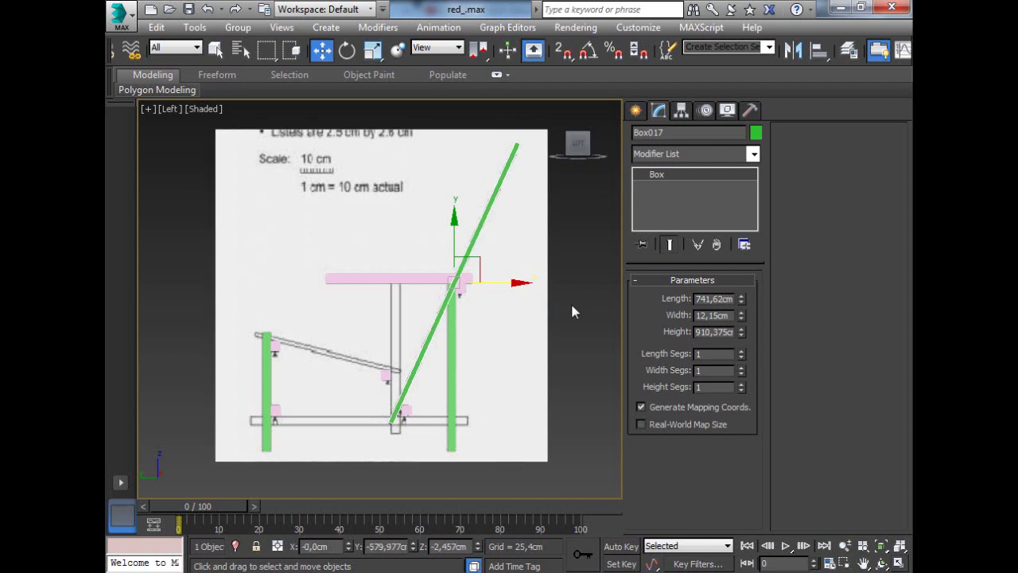
left_click(585, 313)
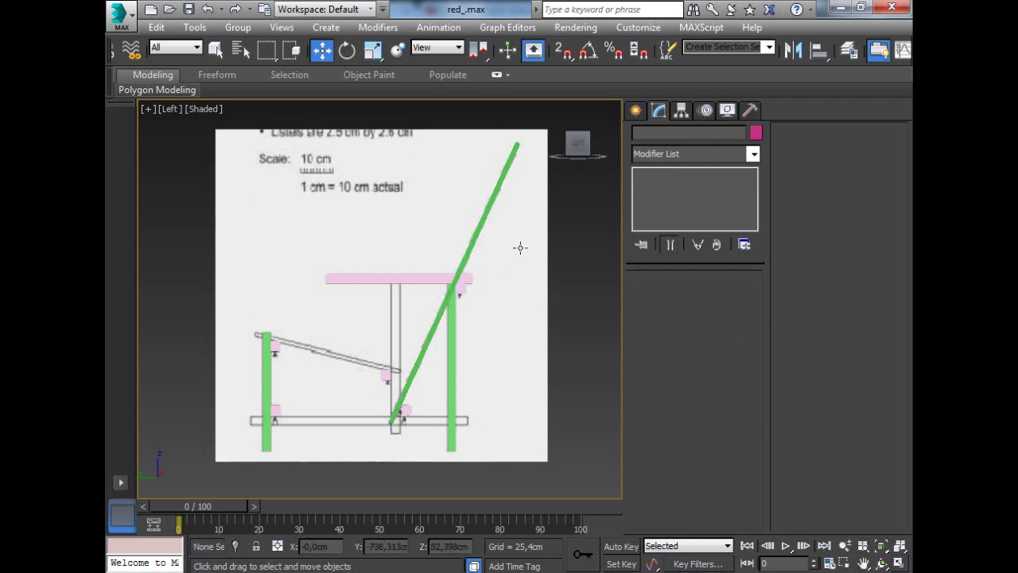
- In the front view, reduce the backrest box's height to 327.735 cm and move it to X 158.905 cm
key("f")
scroll(519, 245, "down", 5)
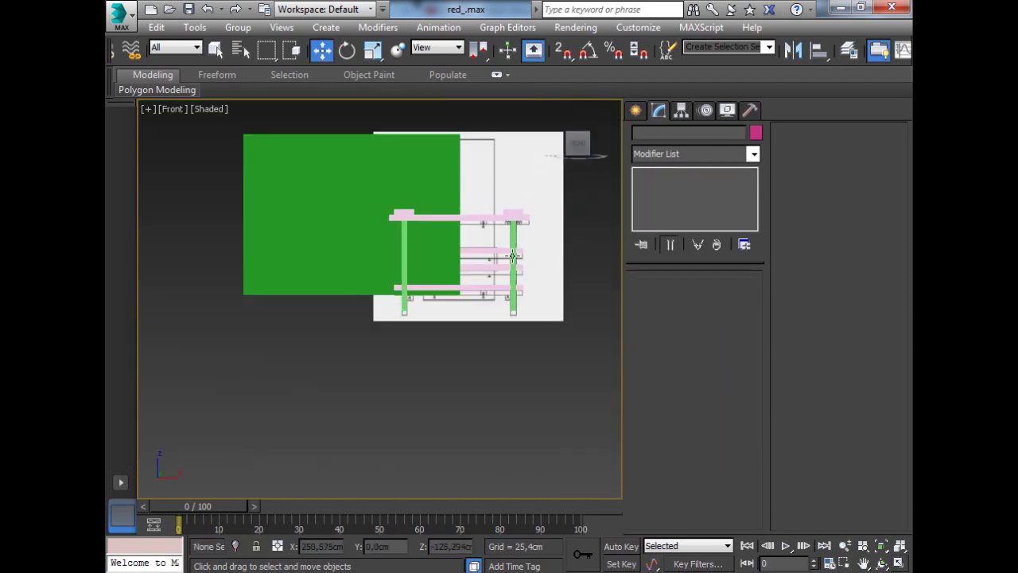
left_click(316, 243)
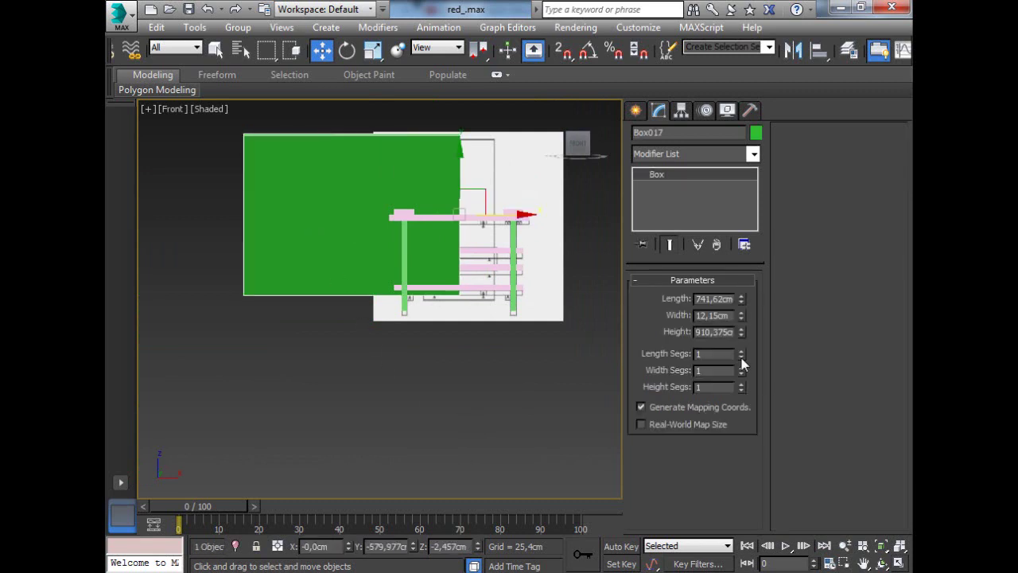
mouse_move(744, 334)
left_mouse_down()
mouse_move(734, 386)
mouse_move(743, 332)
left_mouse_up()
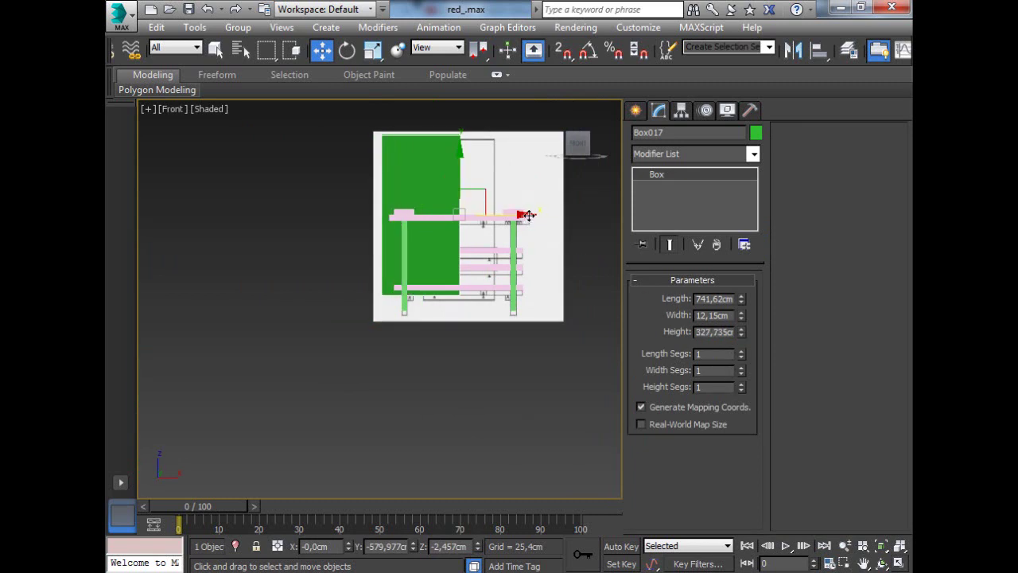
left_click_drag(527, 217, 562, 215)
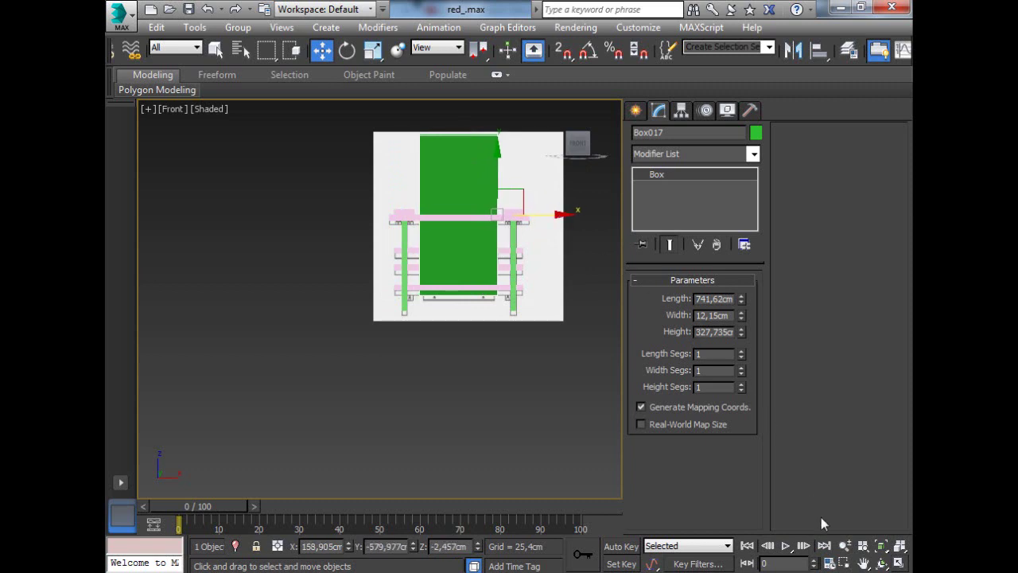
- Make the backrest box see-through in its object properties to expose the drawing behind it
left_click(899, 547)
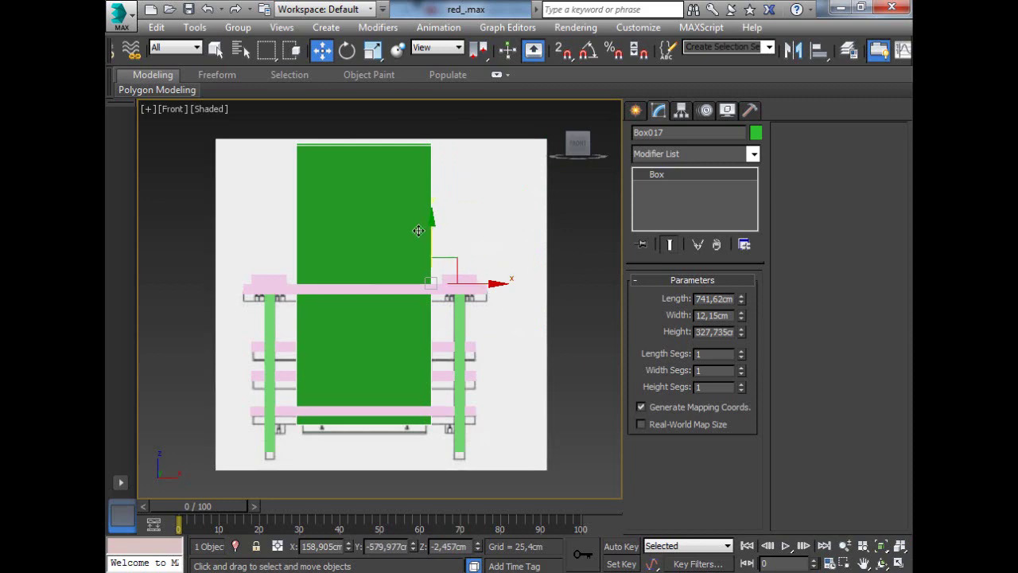
right_click(378, 223)
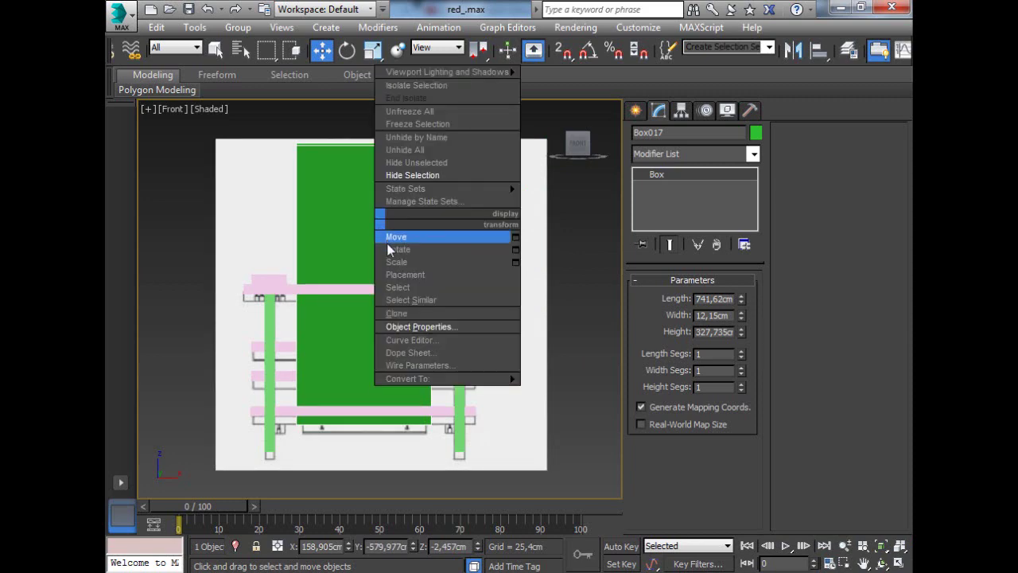
left_click(403, 326)
left_click(391, 306)
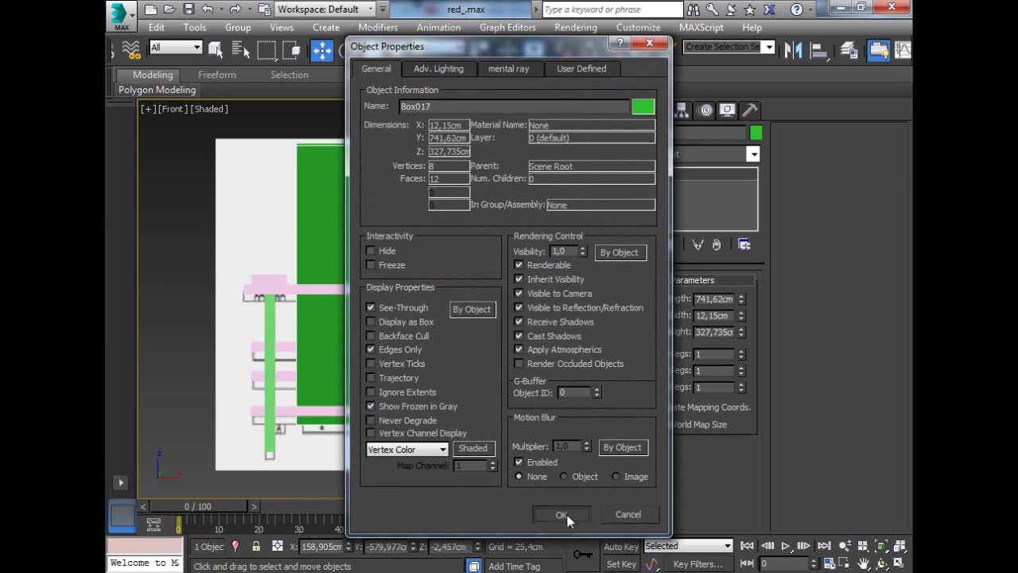
left_click(560, 514)
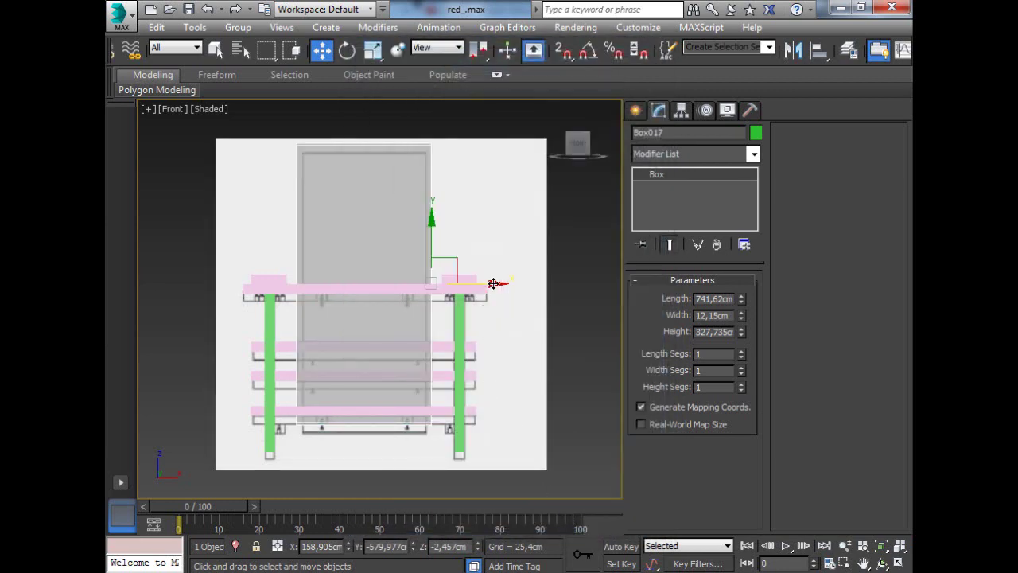
- Fit the backrest box between its drawn side edges with a height of 298.728 cm and a position of X 145.098 cm
left_click_drag(495, 283, 494, 284)
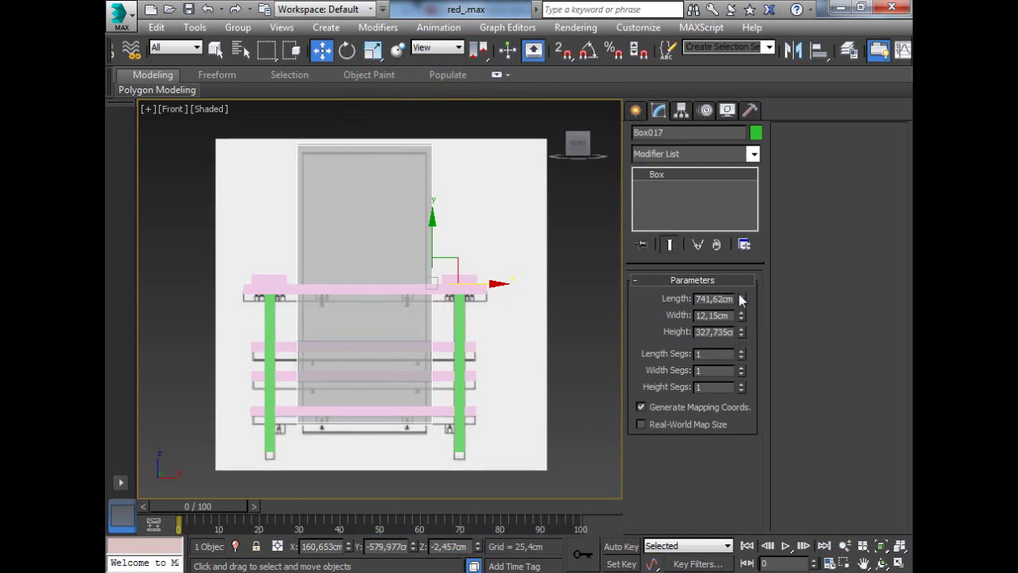
left_click_drag(740, 298, 741, 298)
key("ctrl+z")
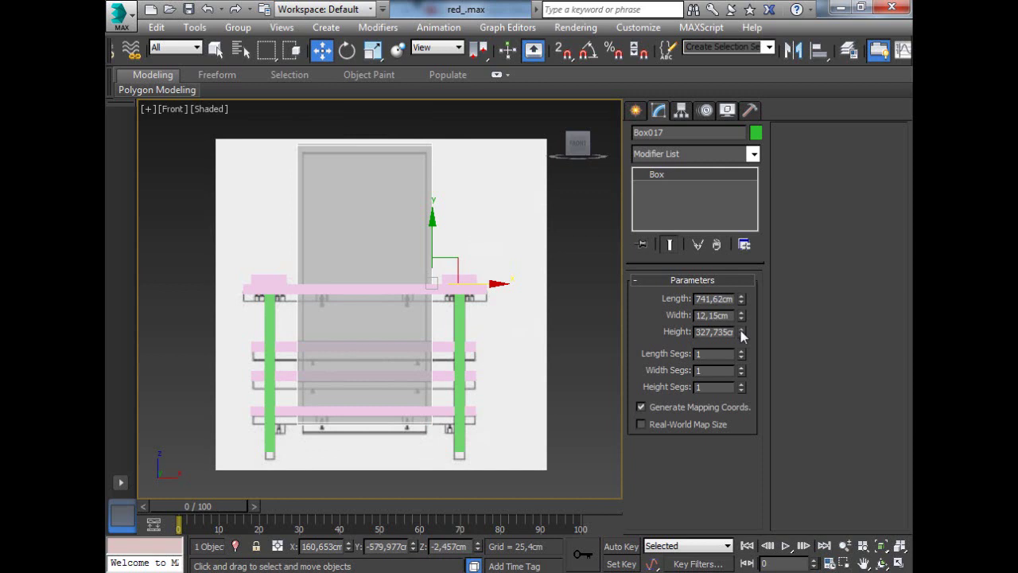
left_click_drag(741, 330, 741, 334)
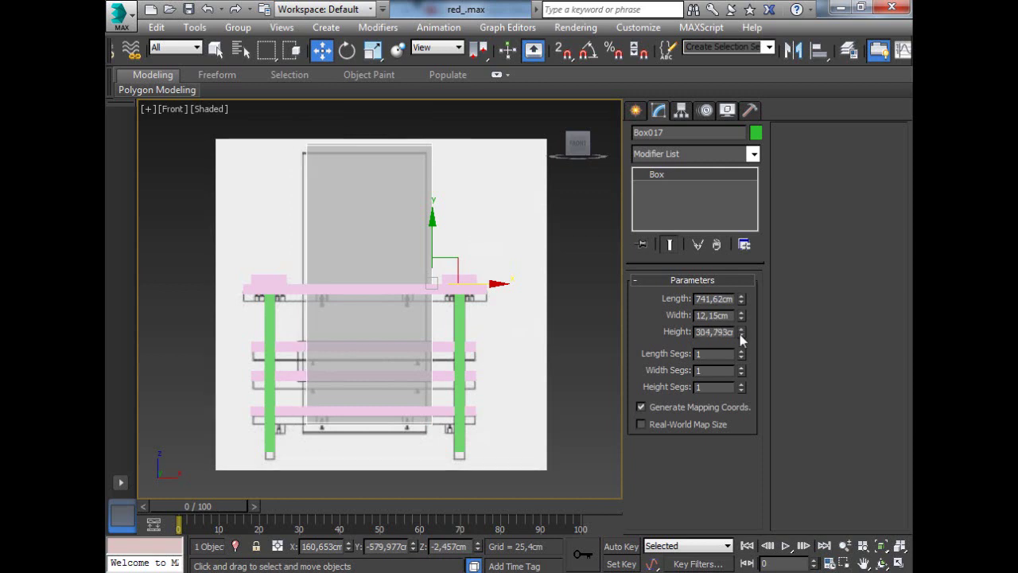
left_click_drag(494, 284, 490, 284)
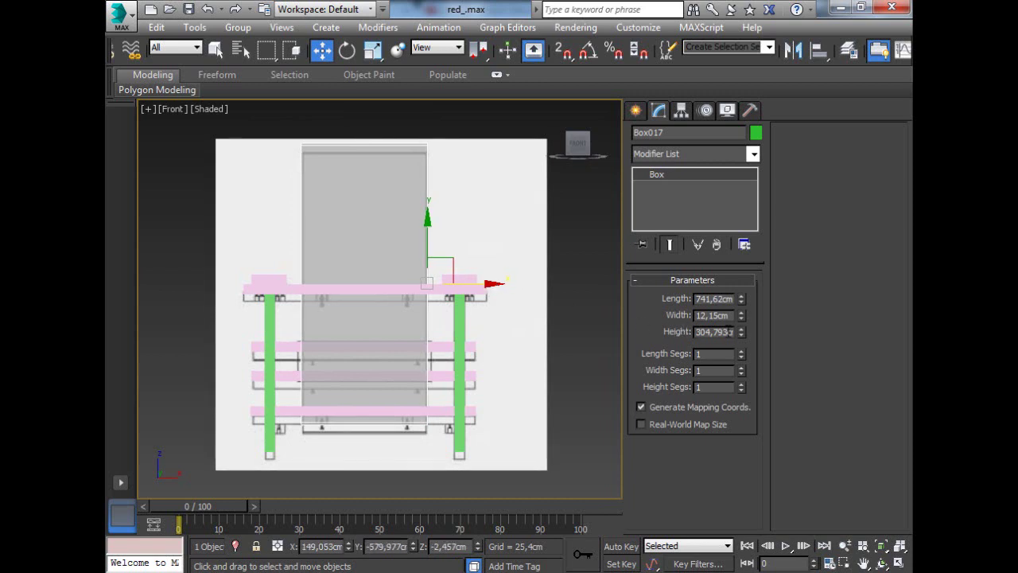
left_click_drag(741, 337, 740, 341)
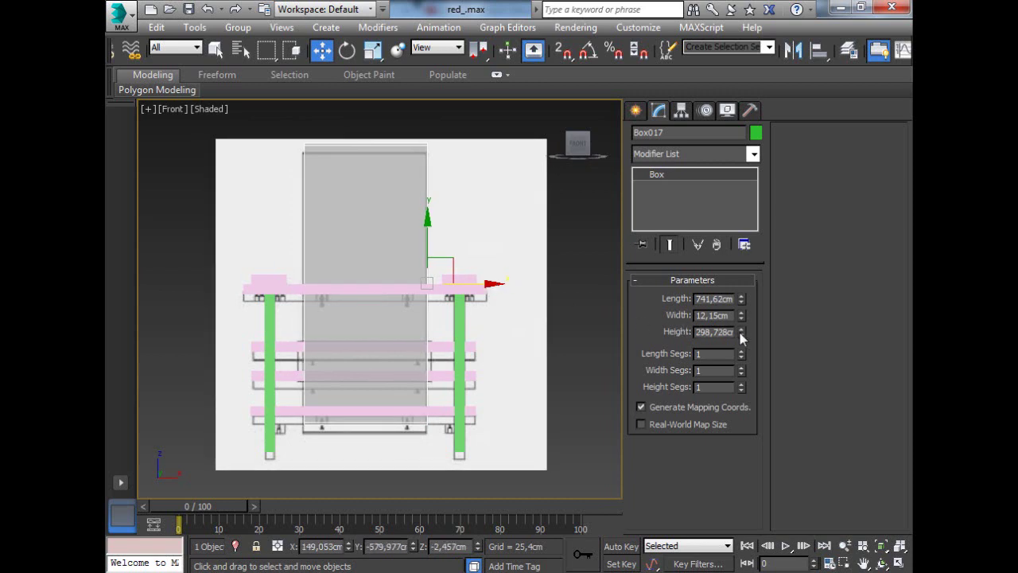
left_click_drag(494, 285, 497, 285)
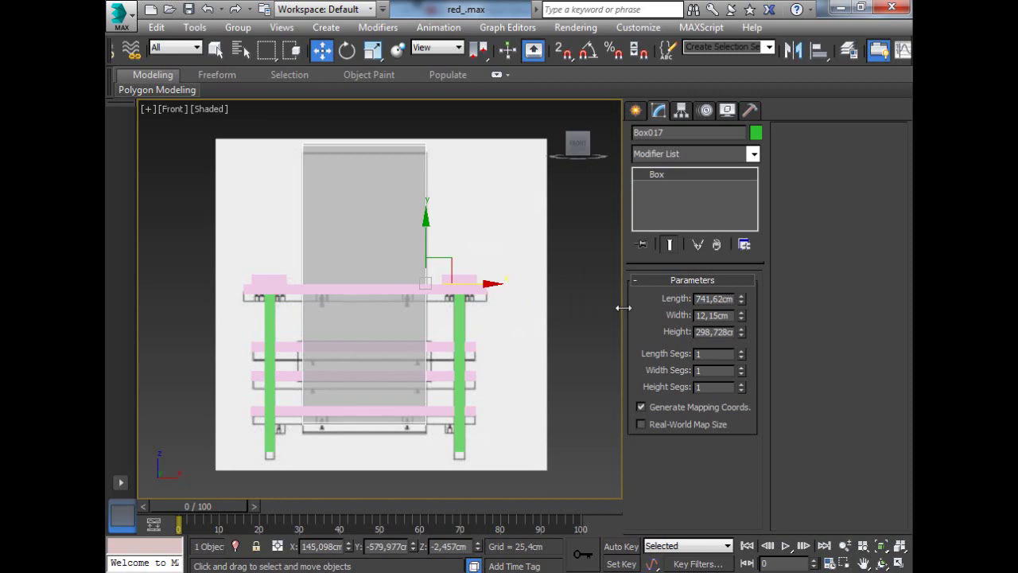
- Turn off the see-through display of the backrest box in its object properties
right_click(382, 225)
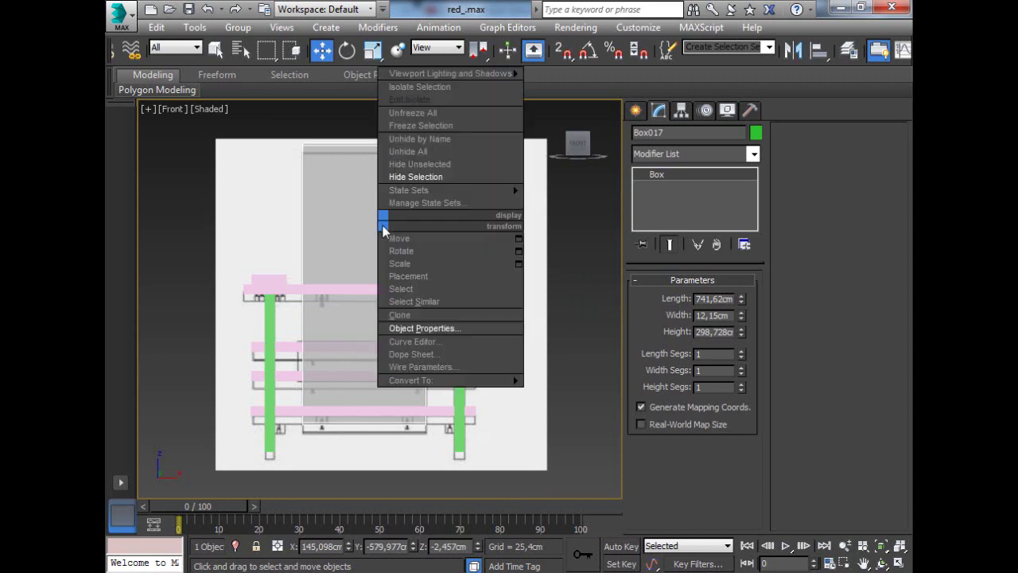
left_click(395, 328)
left_click(398, 307)
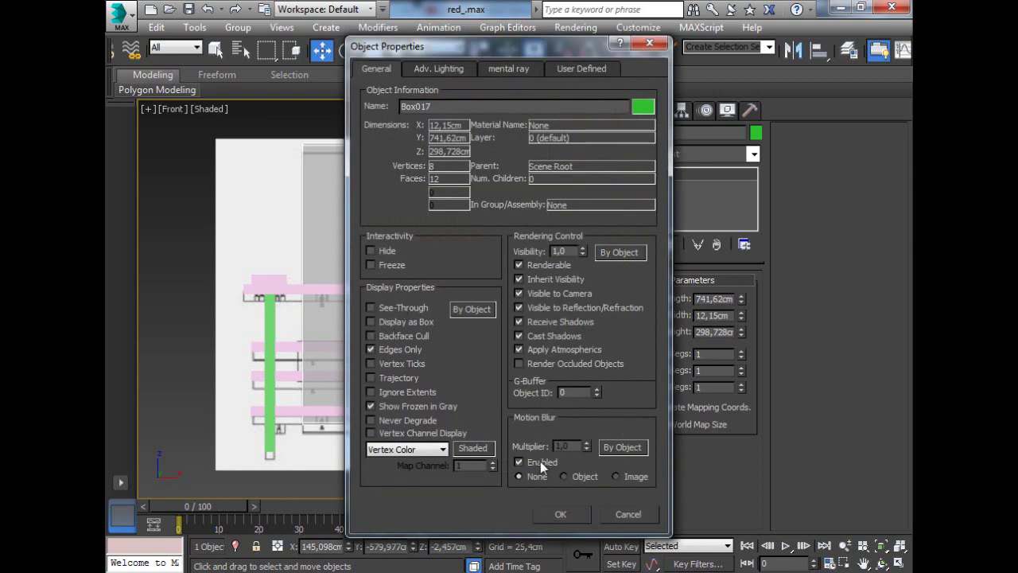
left_click(560, 514)
- In the left view, create a thin seat box about 346 cm wide, 11.4 cm long and -51.3 cm high above the seat outline
key("l")
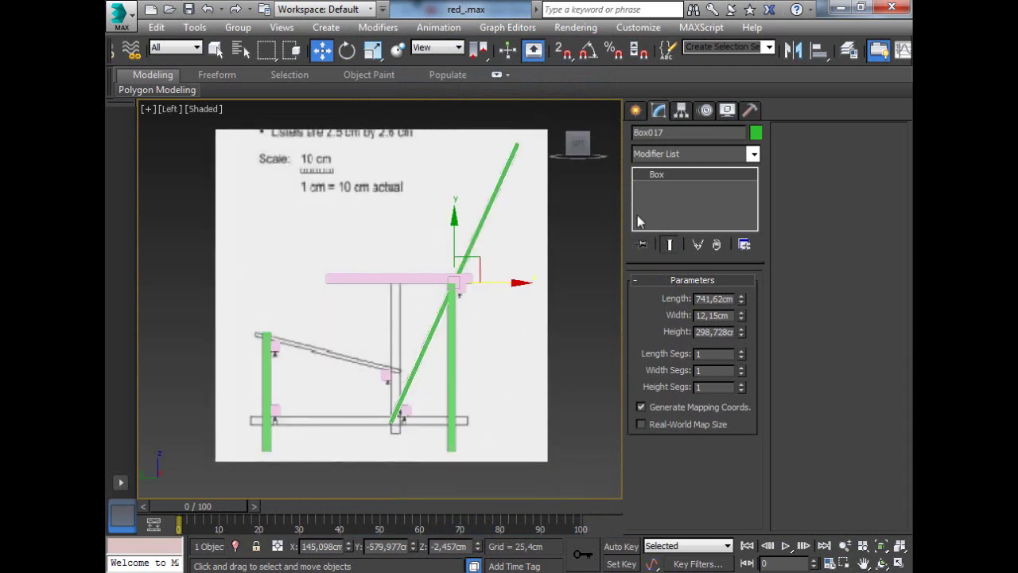
left_click(637, 113)
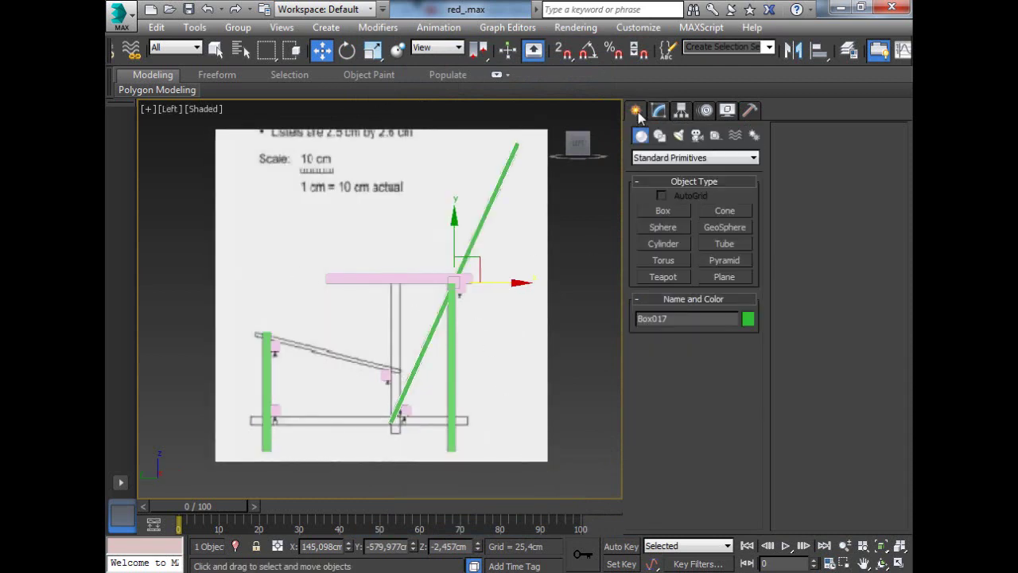
left_click(658, 210)
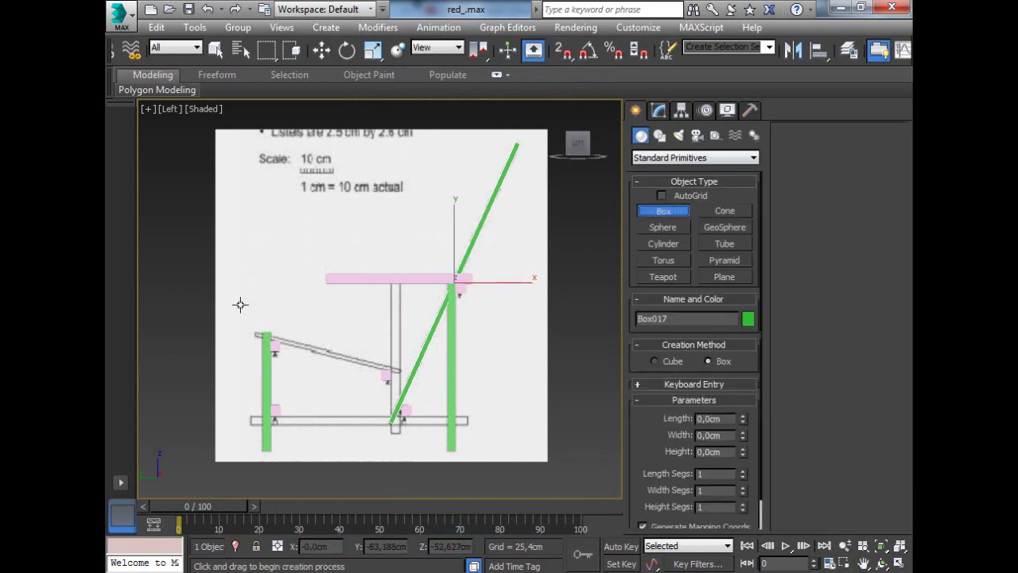
left_click_drag(240, 305, 384, 309)
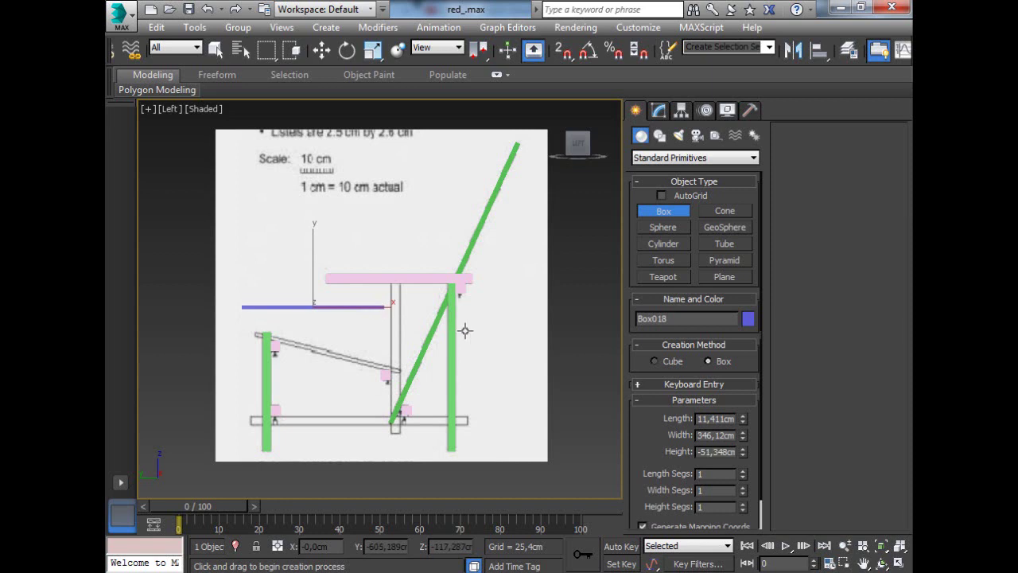
- Lower the seat box to Z -127.66 cm, shift it toward the backrest, and rotate it to Y 15.217 degrees to match the seat's slope
left_click(321, 51)
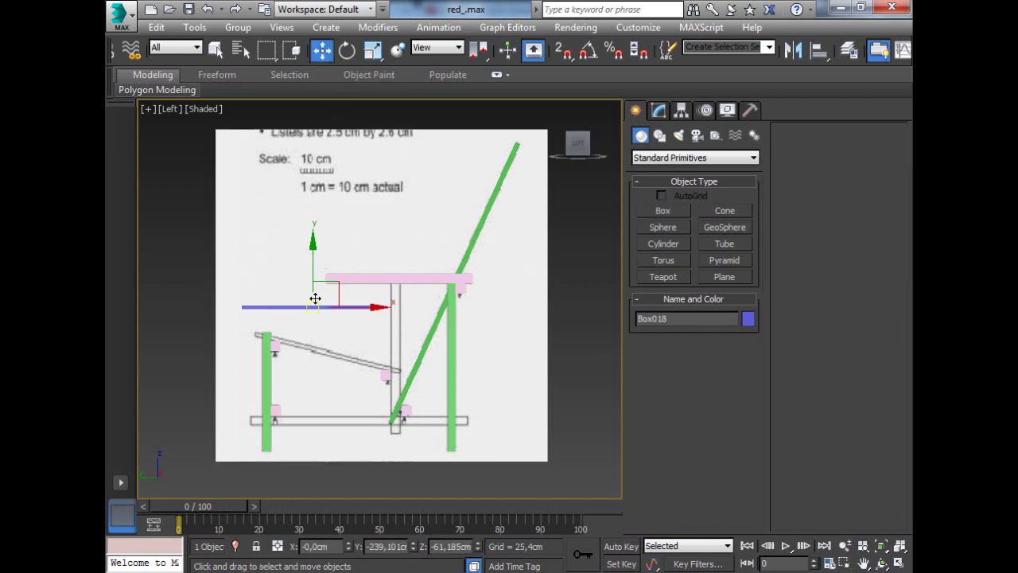
left_click_drag(382, 307, 387, 307)
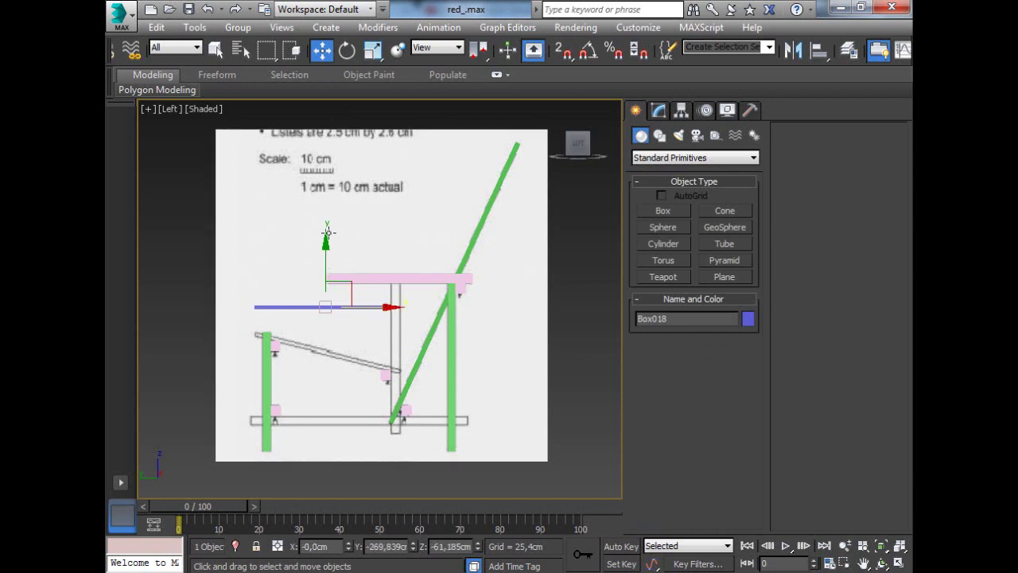
left_click_drag(326, 244, 325, 270)
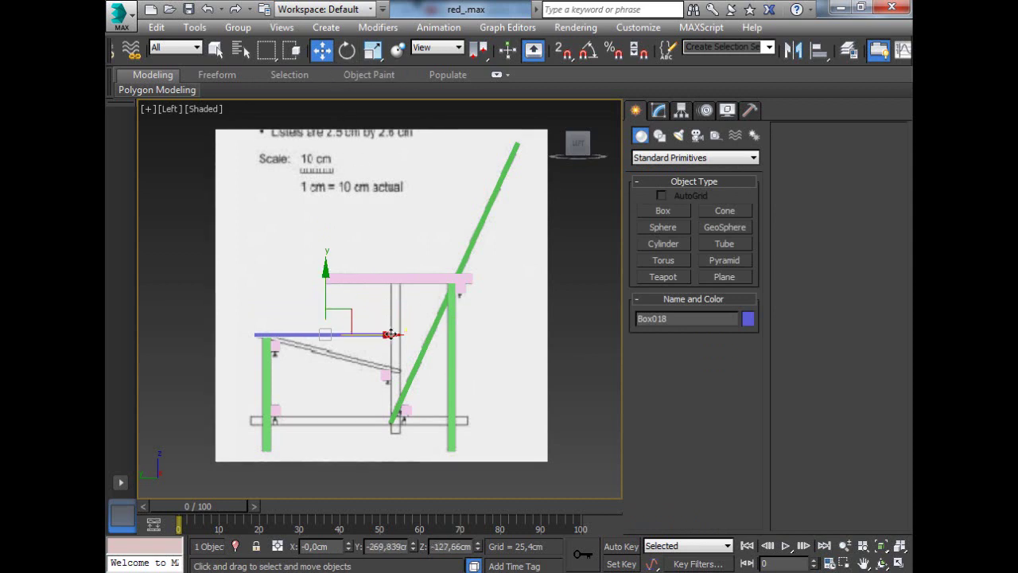
left_click_drag(387, 334, 396, 332)
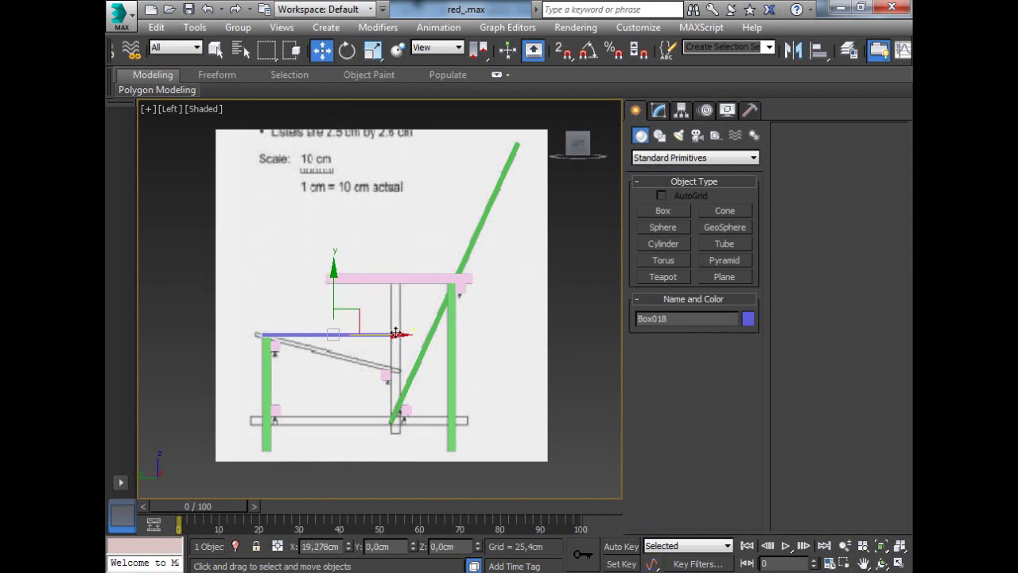
left_click(347, 50)
left_click_drag(393, 321, 393, 346)
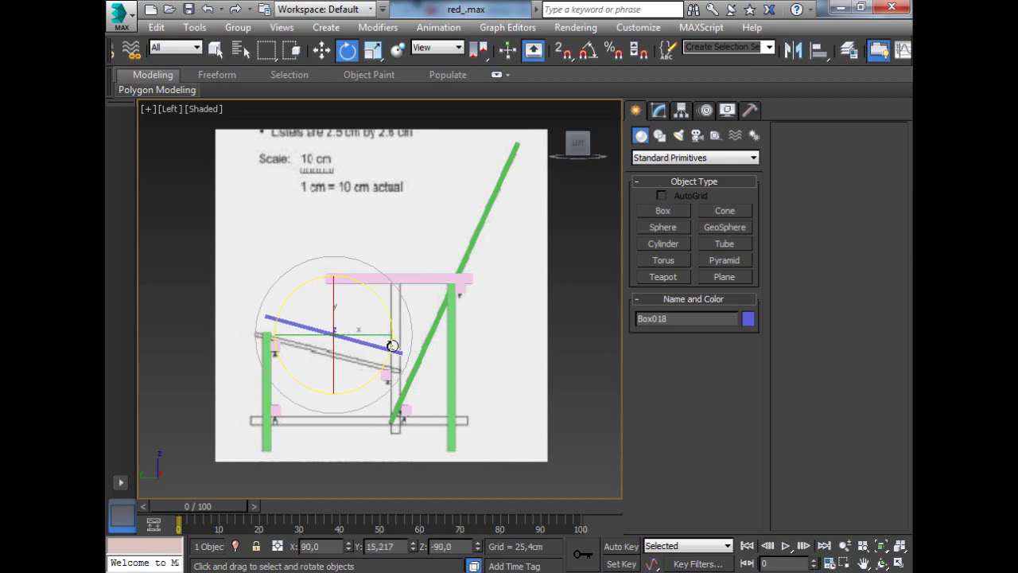
- Lower the seat box to Z -171.181 cm onto its drawn outline and fine-tune its tilt to match the slope
left_click(318, 52)
left_click_drag(398, 334, 394, 334)
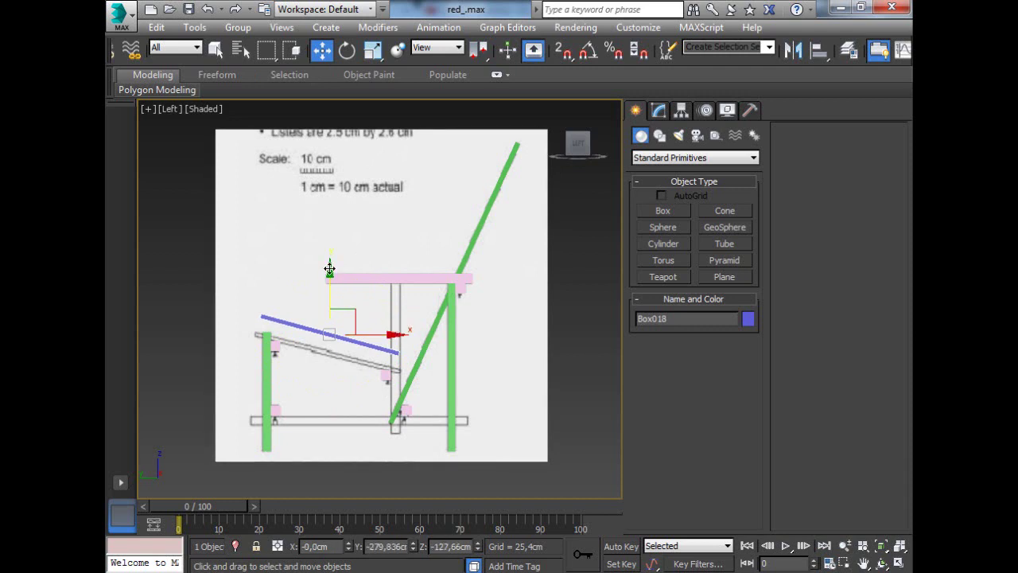
left_click_drag(329, 271, 331, 288)
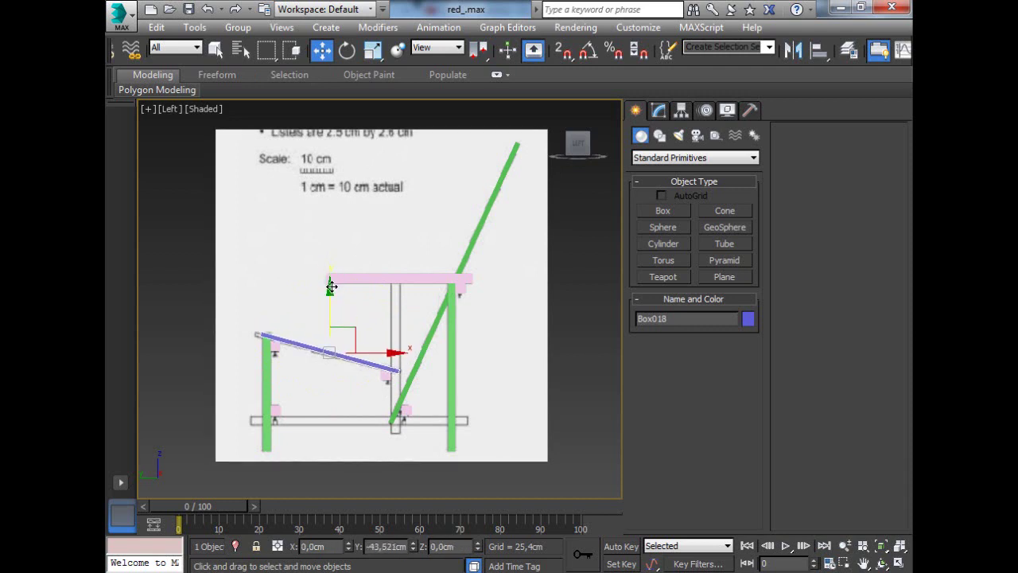
left_click(347, 50)
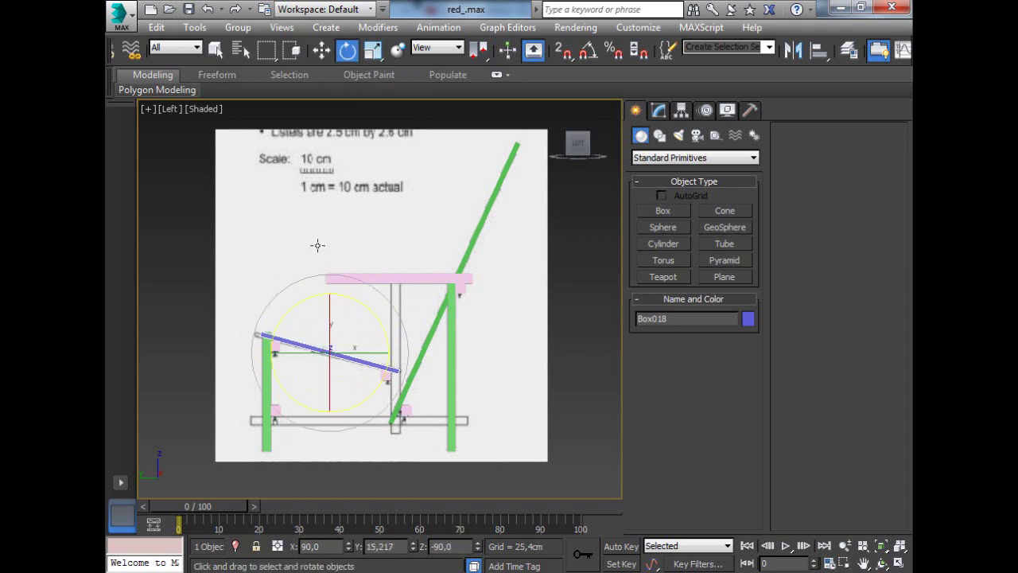
left_click_drag(291, 402, 297, 397)
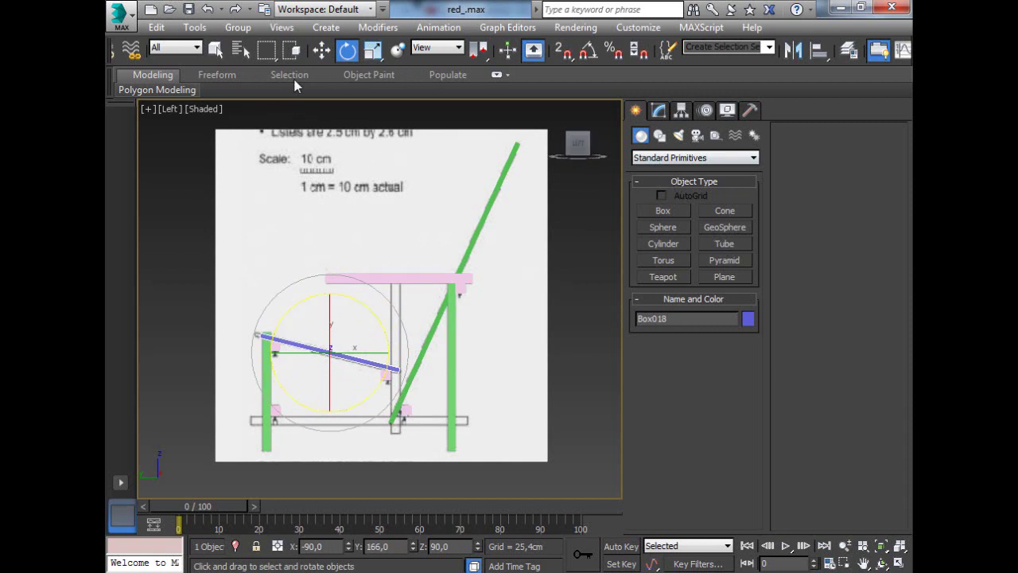
- Shift the seat box to Y -274.374 cm and set its width to 363.426 cm to span the drawn seat
left_click(321, 50)
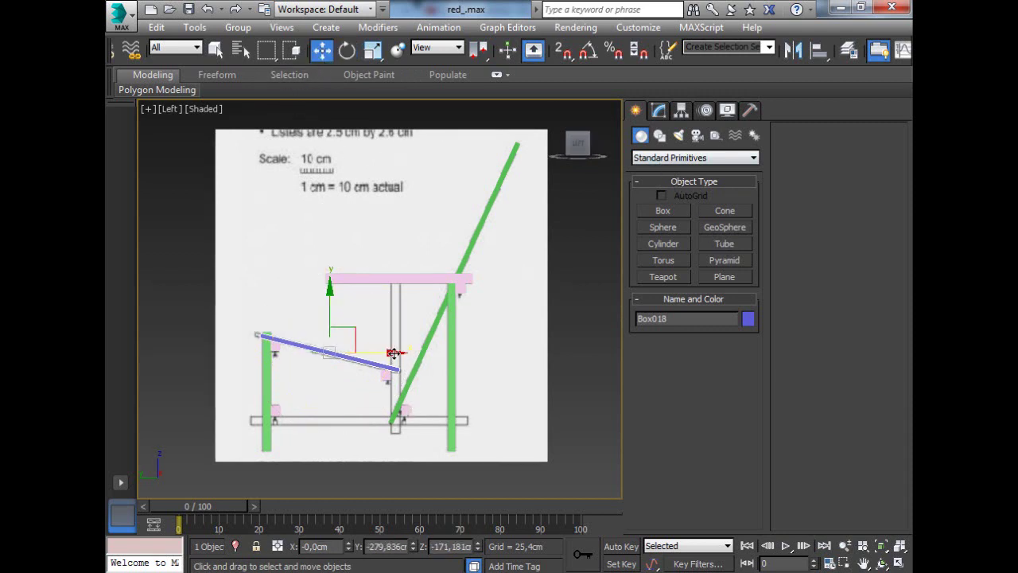
left_click_drag(392, 352, 391, 353)
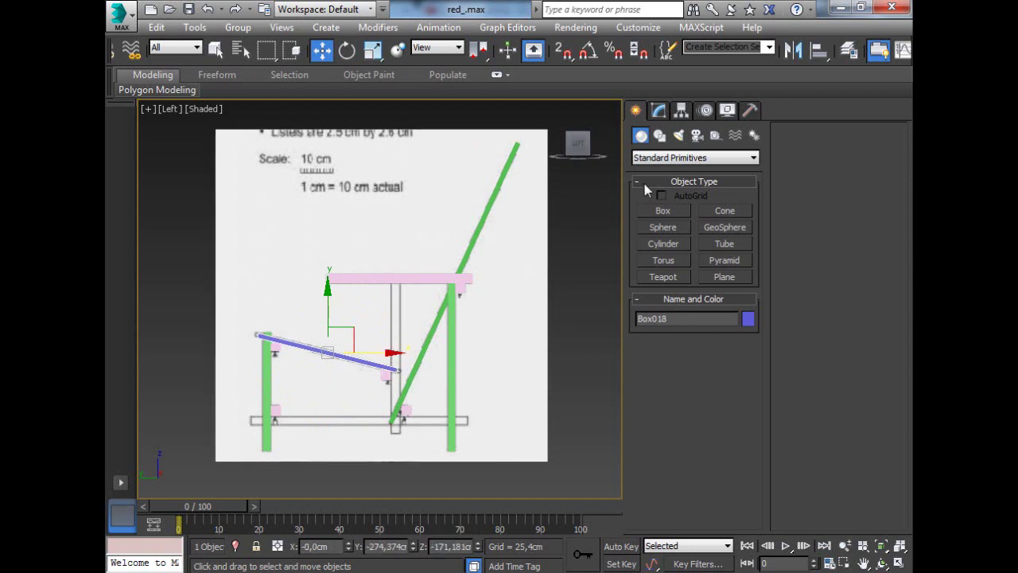
left_click(661, 111)
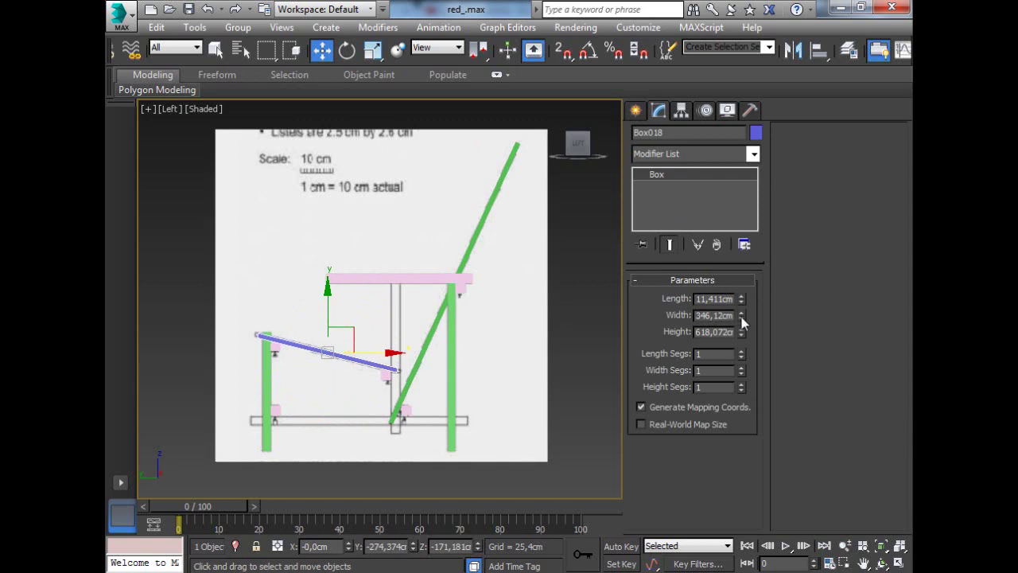
left_click_drag(741, 322, 743, 313)
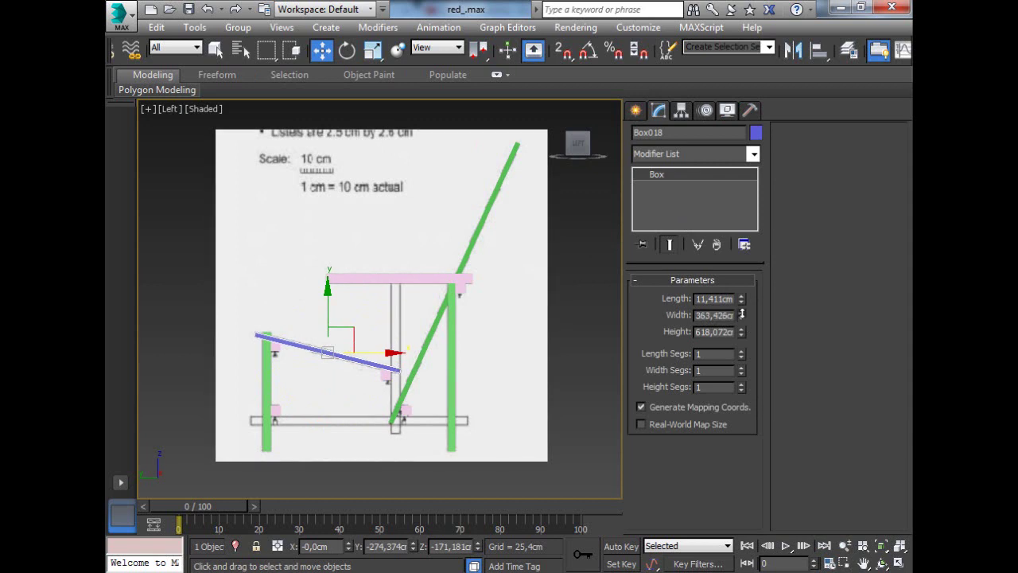
- Hide the green backrest box in the front view
key("f")
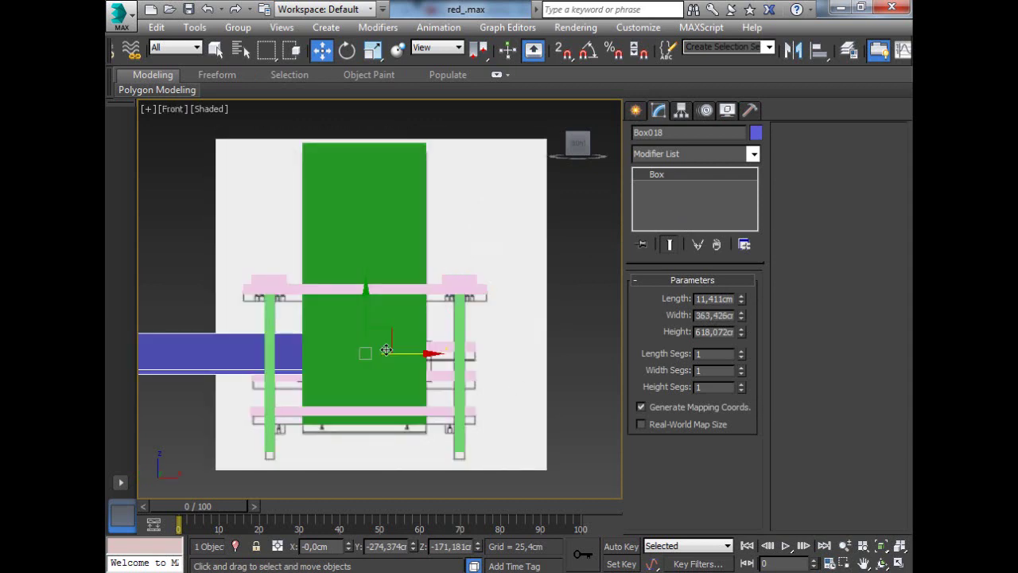
left_click(361, 222)
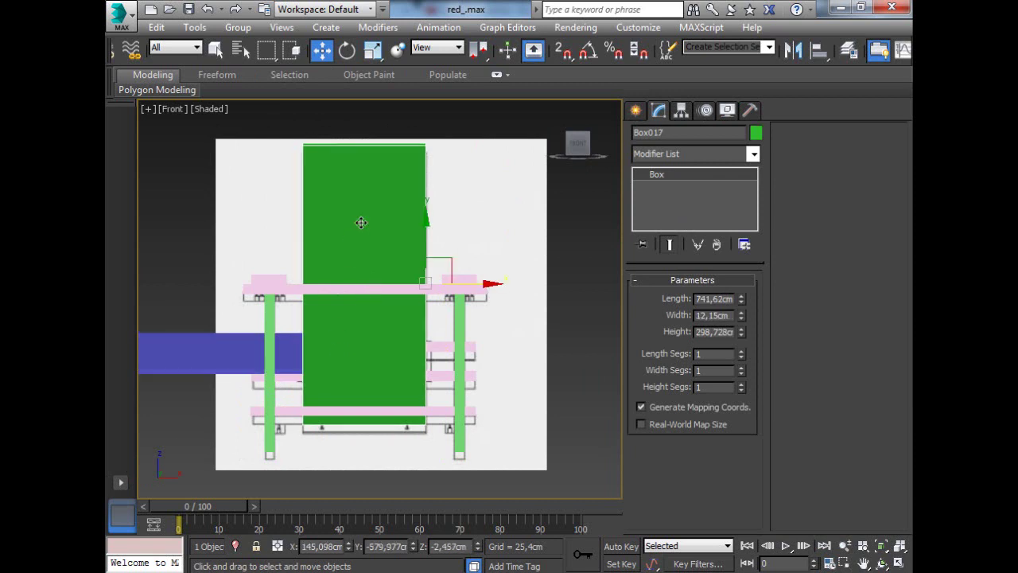
right_click(361, 223)
left_click(395, 174)
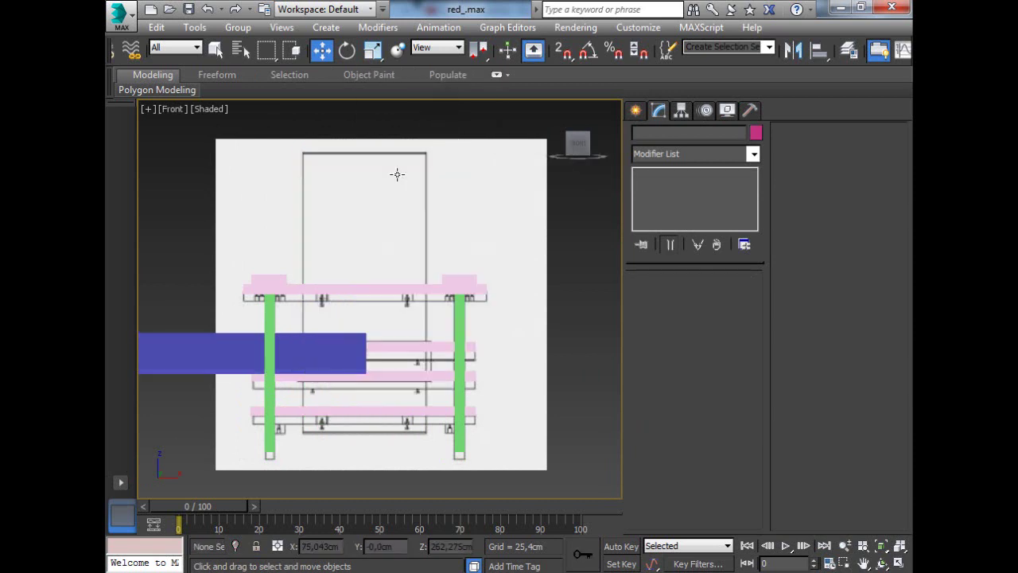
- Reduce the seat box's height to 364.663 cm and move it to X 173.73 cm between the front legs
left_click(324, 364)
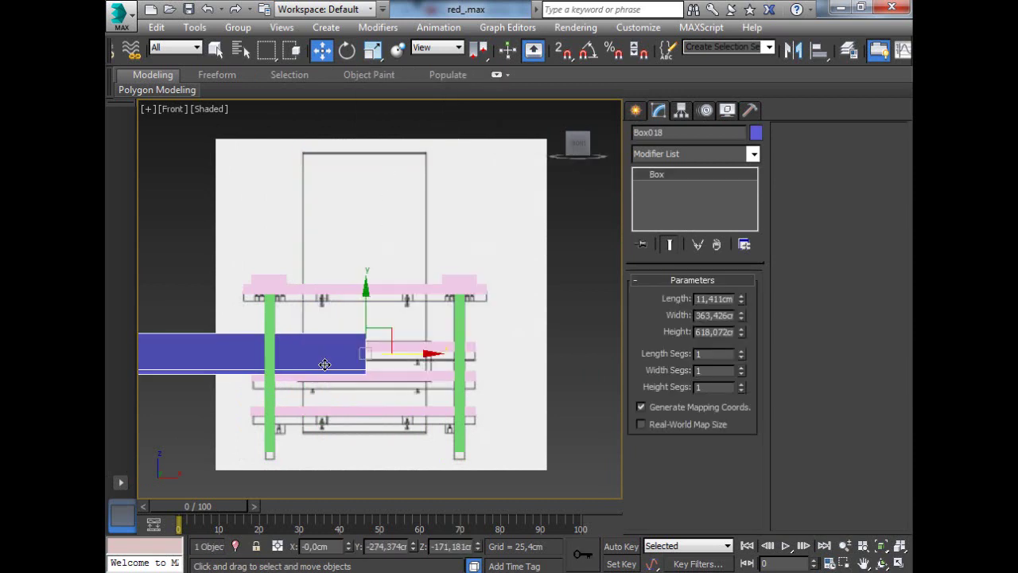
left_click(899, 546)
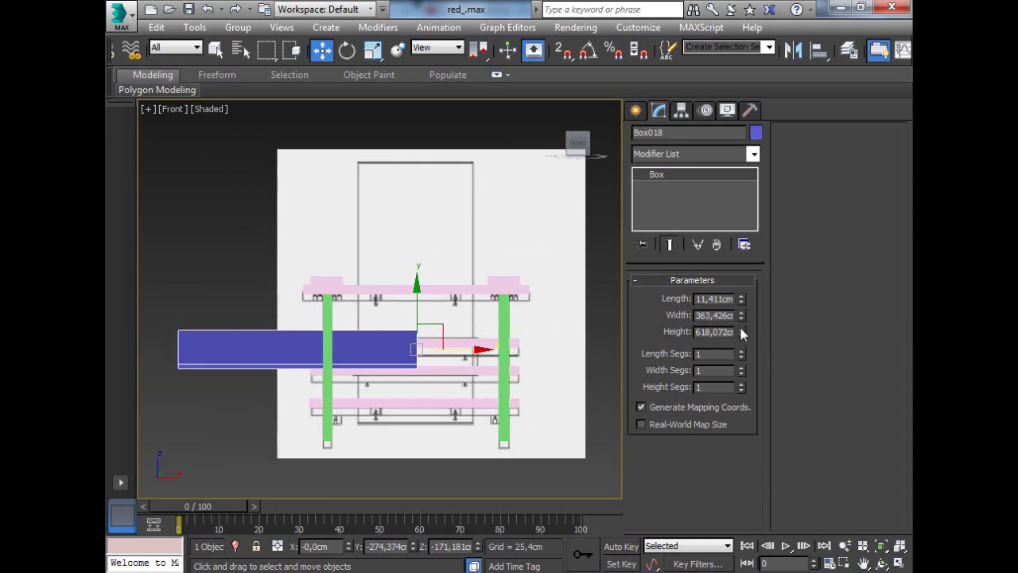
left_click_drag(740, 328, 740, 360)
left_click_drag(479, 350, 547, 348)
- Turn on the see-through display of the seat box in its object properties
right_click(406, 339)
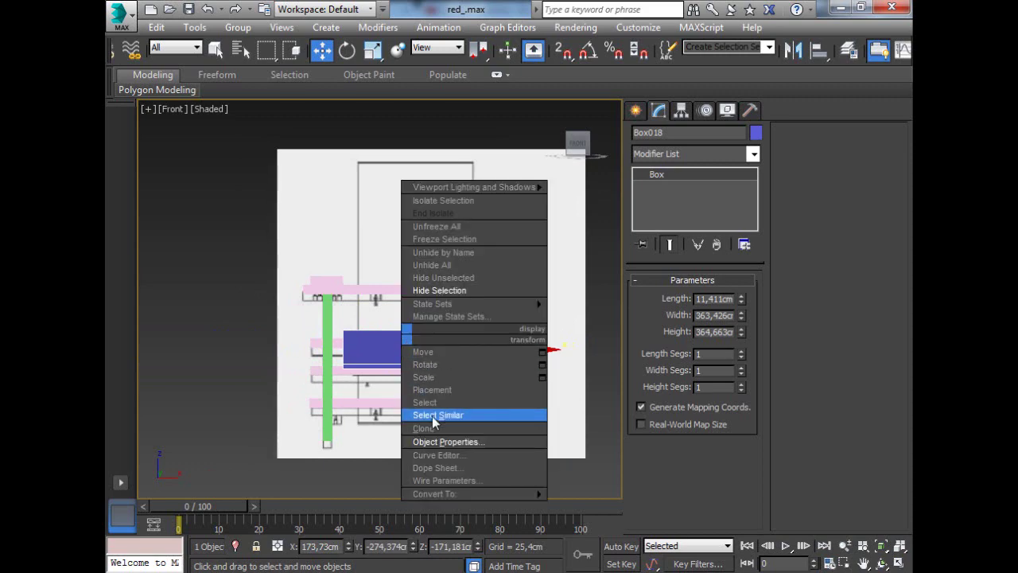
left_click(434, 442)
left_click(419, 308)
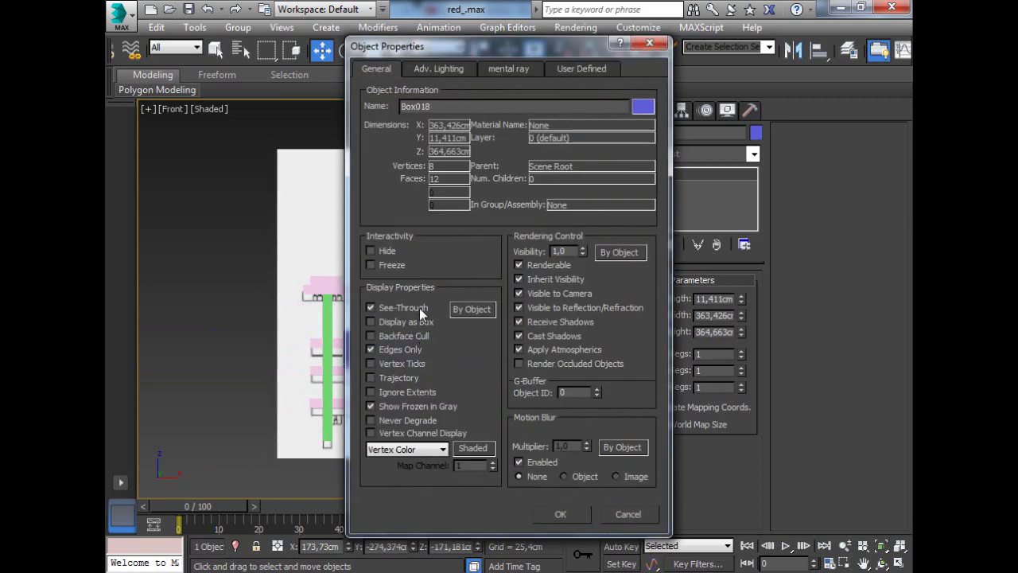
left_click(561, 515)
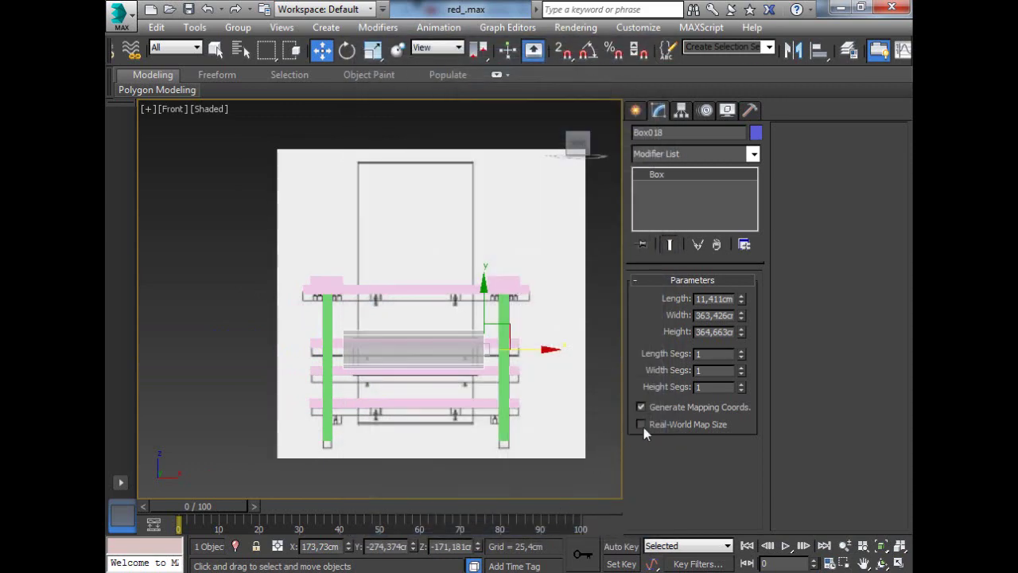
- Set the seat box's height to 323.231 cm and its position to X 159.023 cm to fit the drawn seat
left_click(742, 335)
left_click_drag(742, 336, 742, 336)
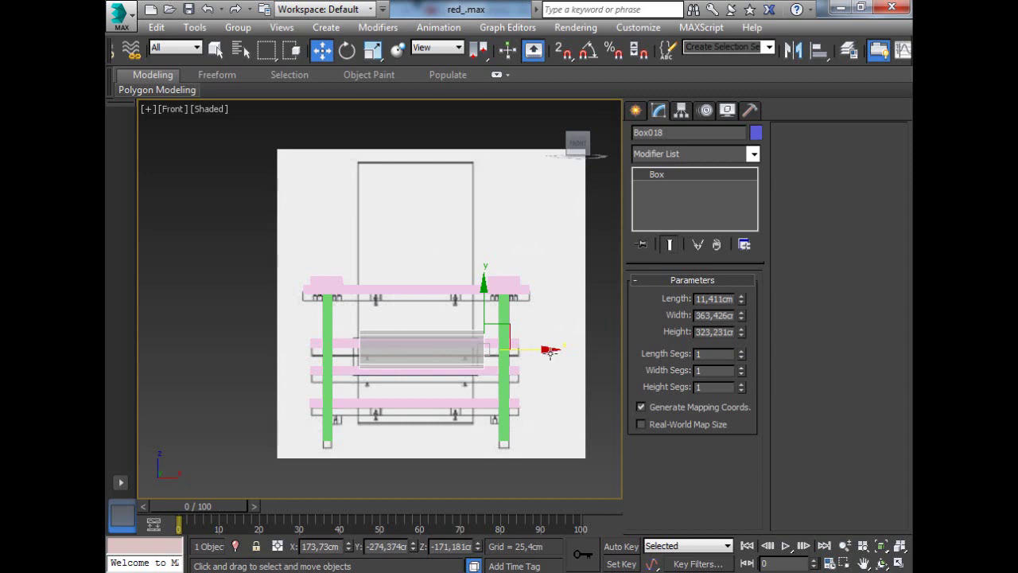
left_click_drag(547, 350, 545, 349)
- Turn off the see-through display of the seat box in its object properties
left_click(607, 349)
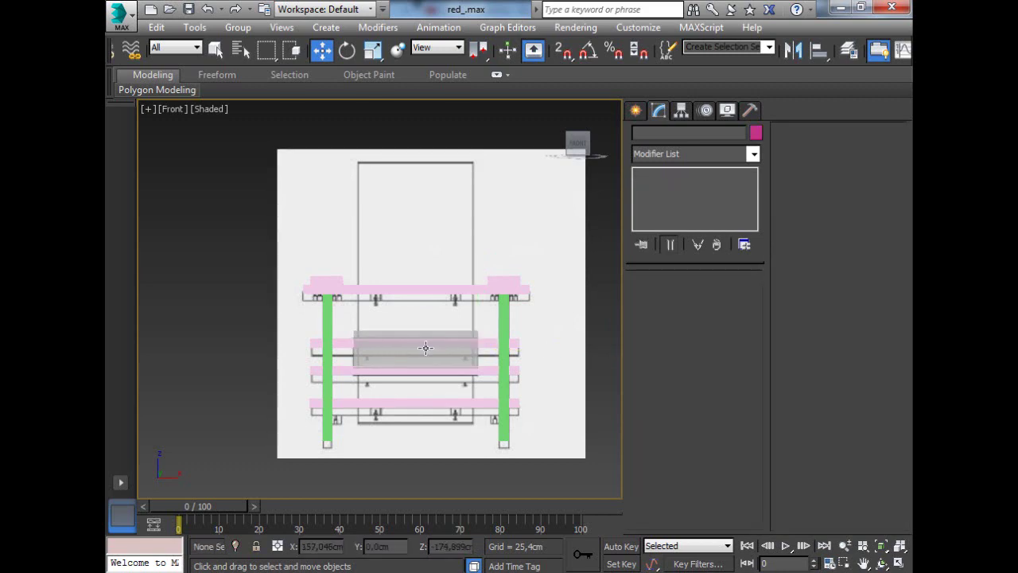
left_click(392, 356)
right_click(393, 356)
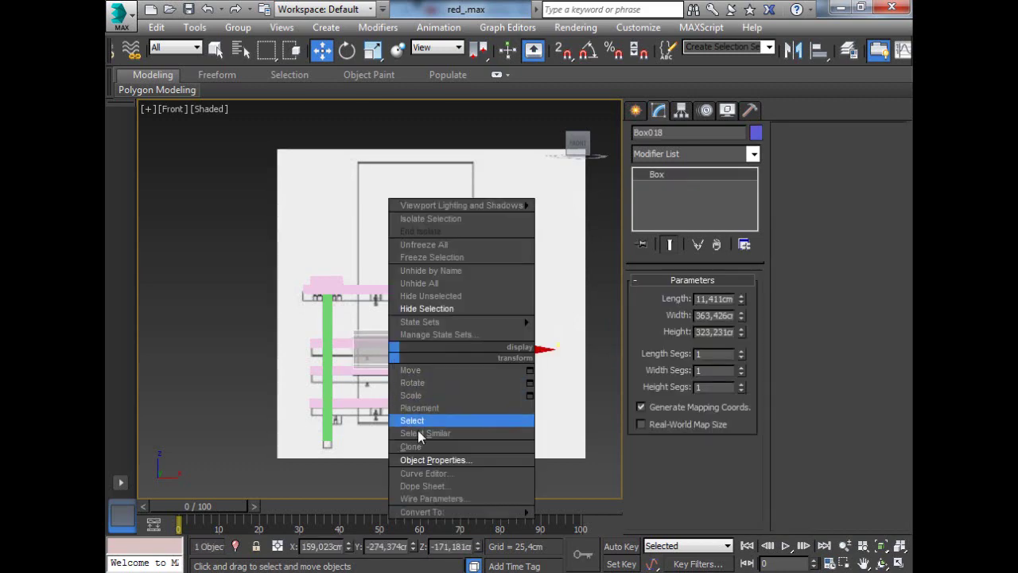
left_click(417, 460)
left_click(403, 304)
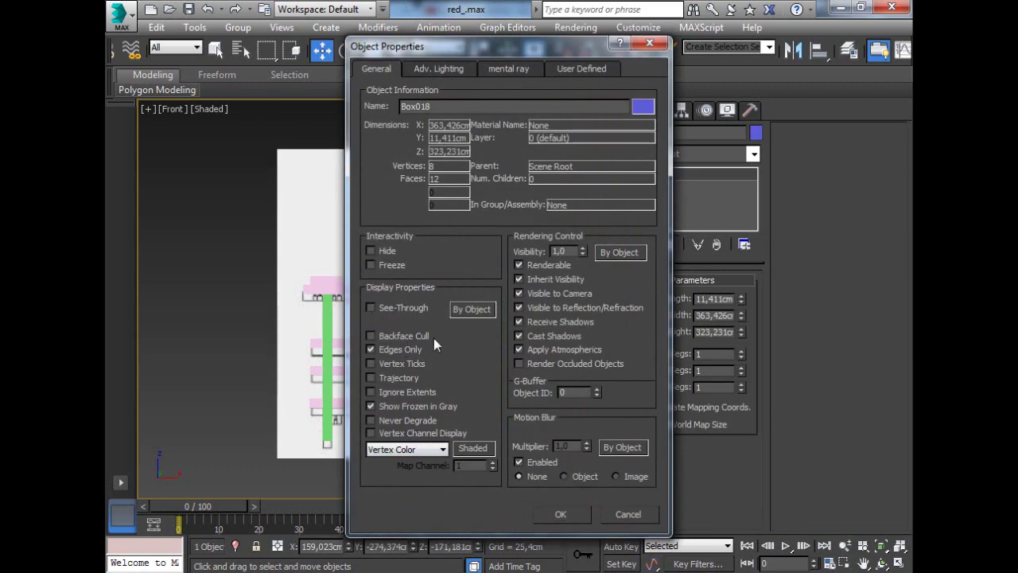
left_click(546, 513)
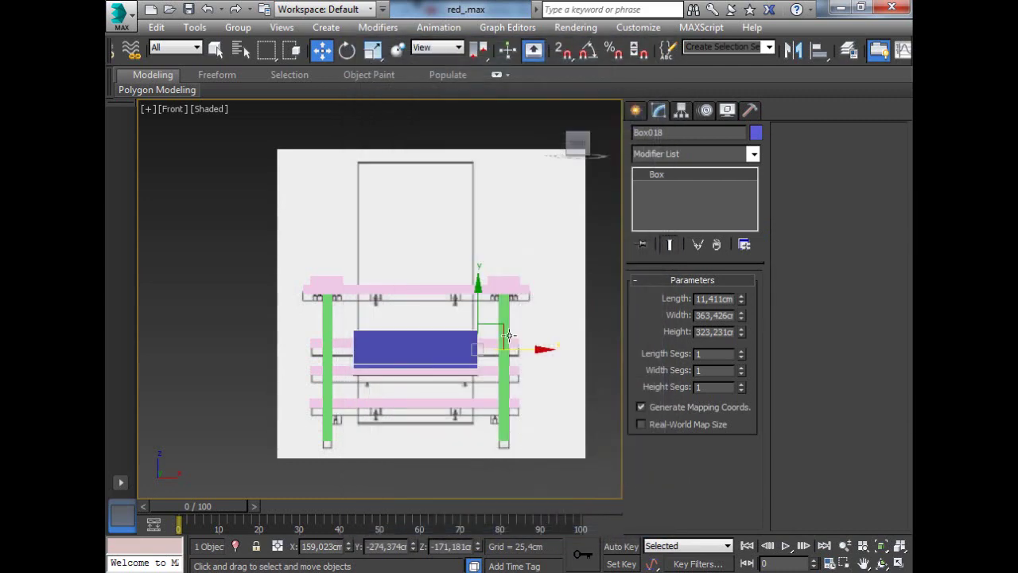
- Unhide all hidden chair parts in the left view
key("l")
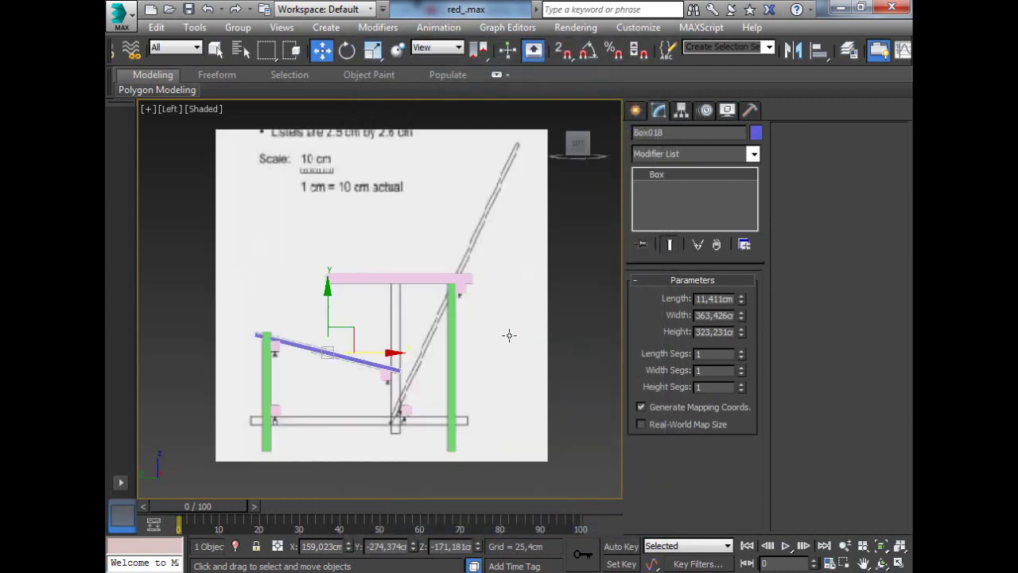
left_click(560, 307)
right_click(488, 288)
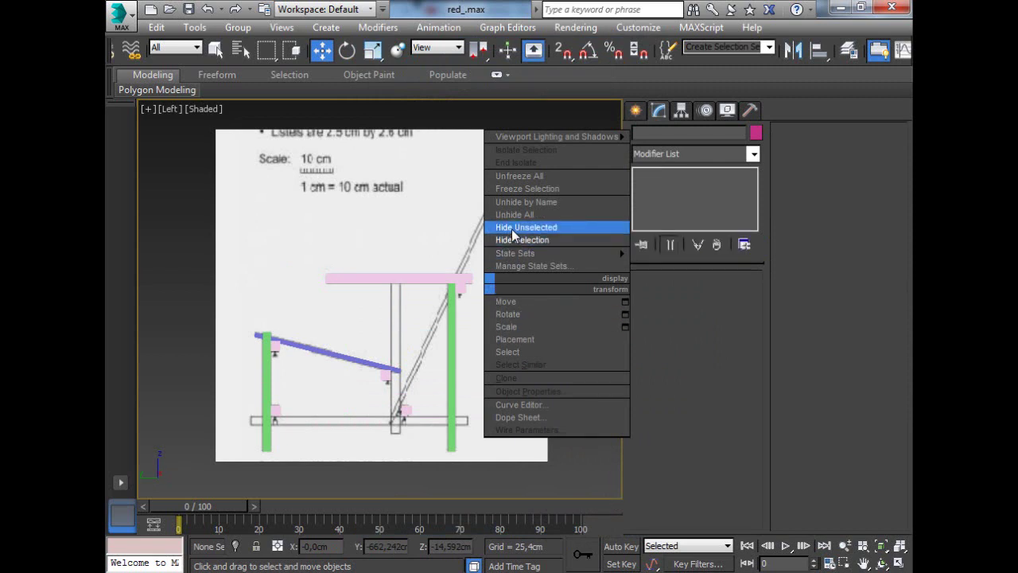
left_click(533, 214)
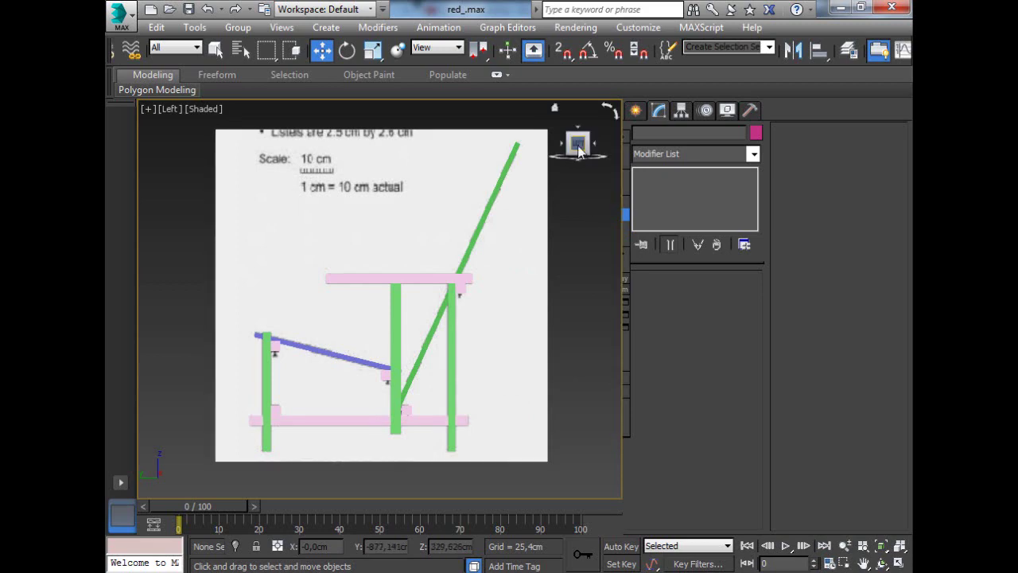
- Change the backrest box's object color to dark red in an angled 3D view
mouse_move(579, 151)
left_mouse_down()
mouse_move(621, 160)
mouse_move(585, 147)
left_mouse_up()
left_click(471, 232)
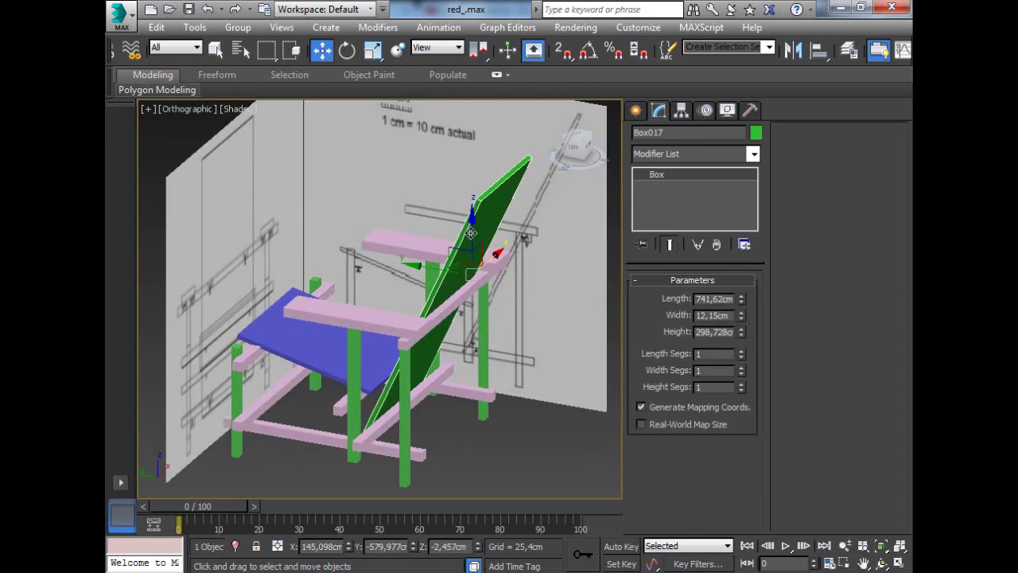
left_click(756, 133)
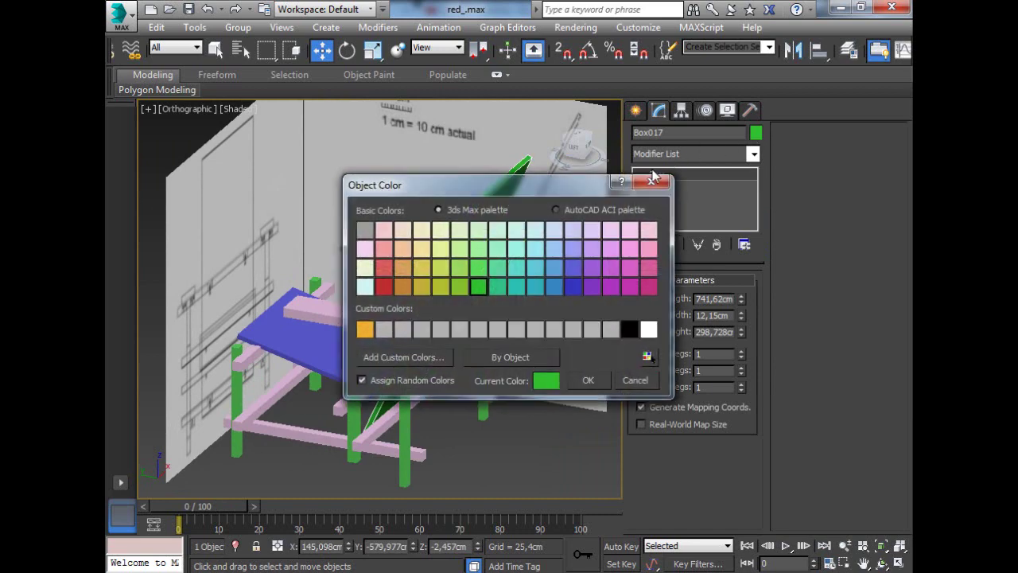
left_click(383, 288)
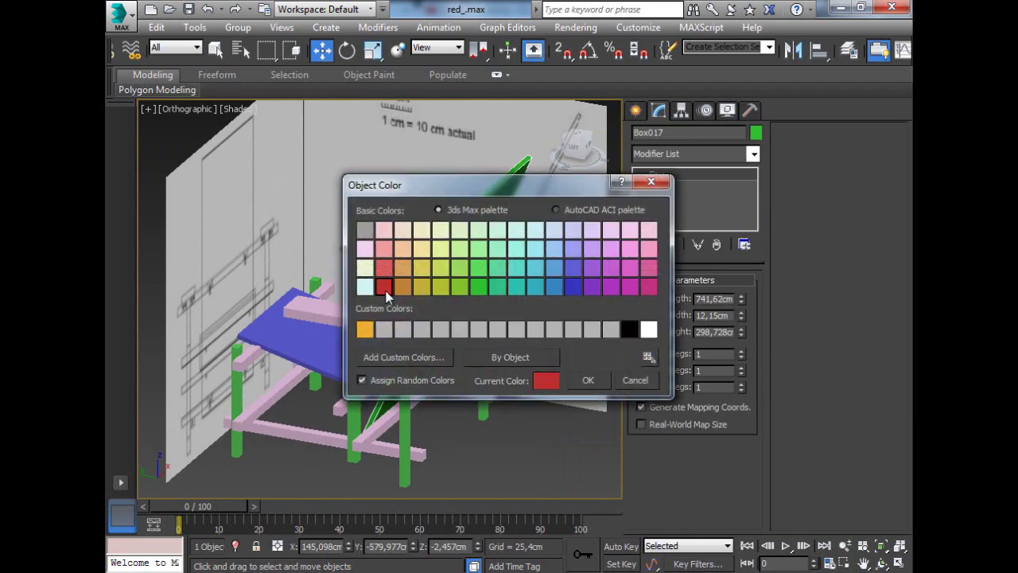
left_click(586, 381)
- Change the seat box's object color to dark blue and clear the selection
left_click(333, 350)
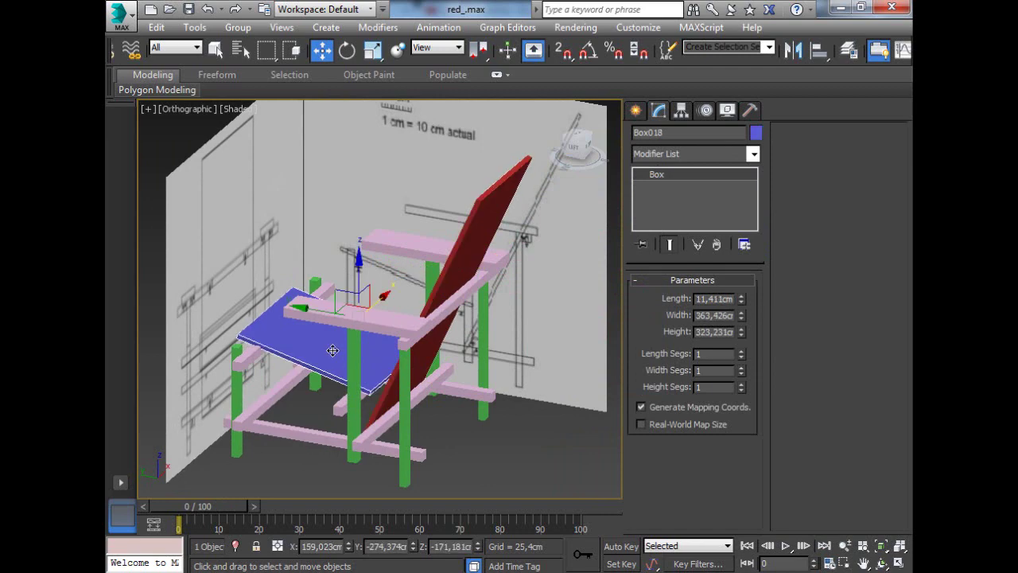
left_click(756, 132)
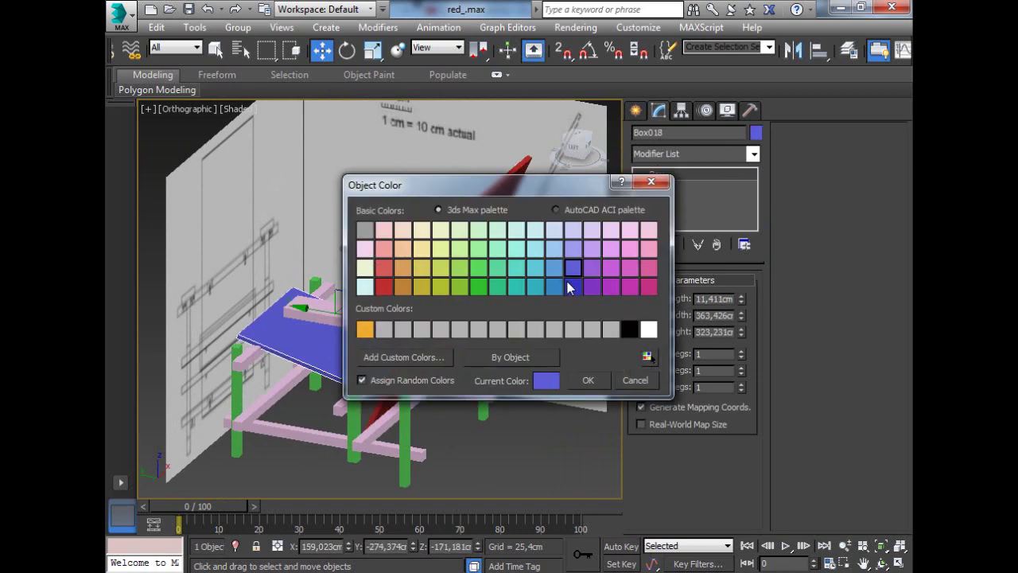
left_click(573, 287)
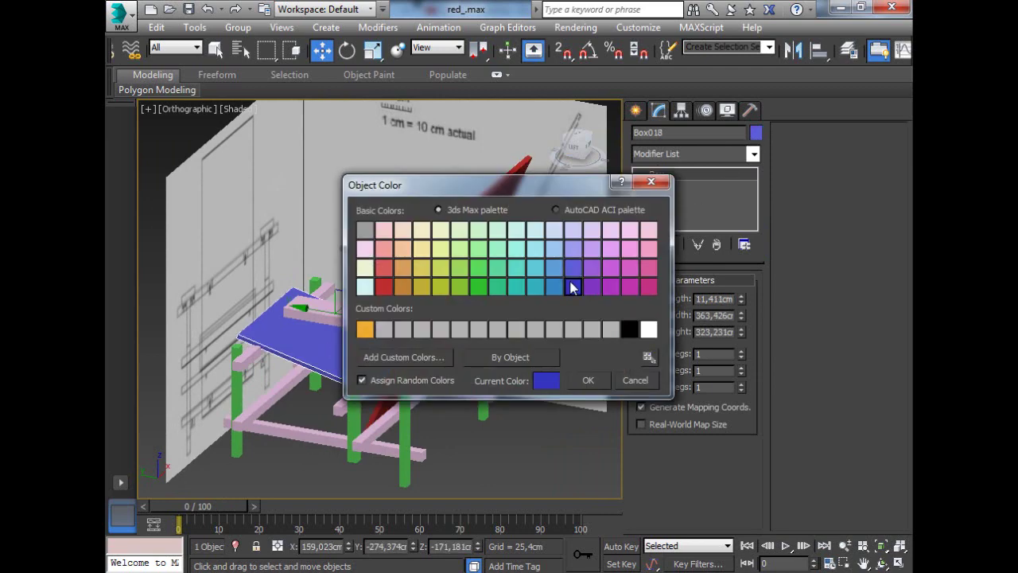
left_click(590, 379)
left_click(536, 439)
left_click(371, 329)
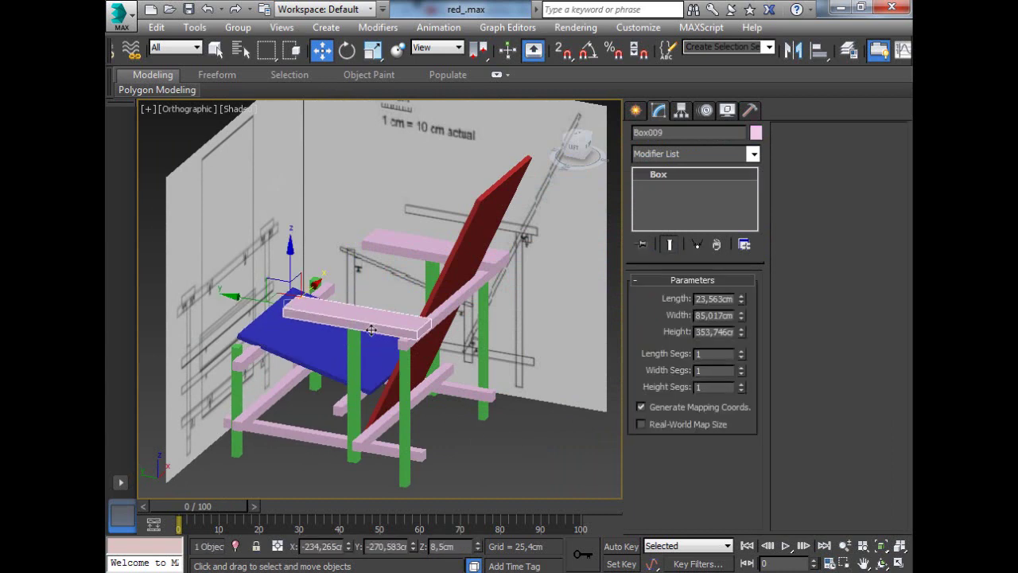
left_click(389, 247, "ctrl")
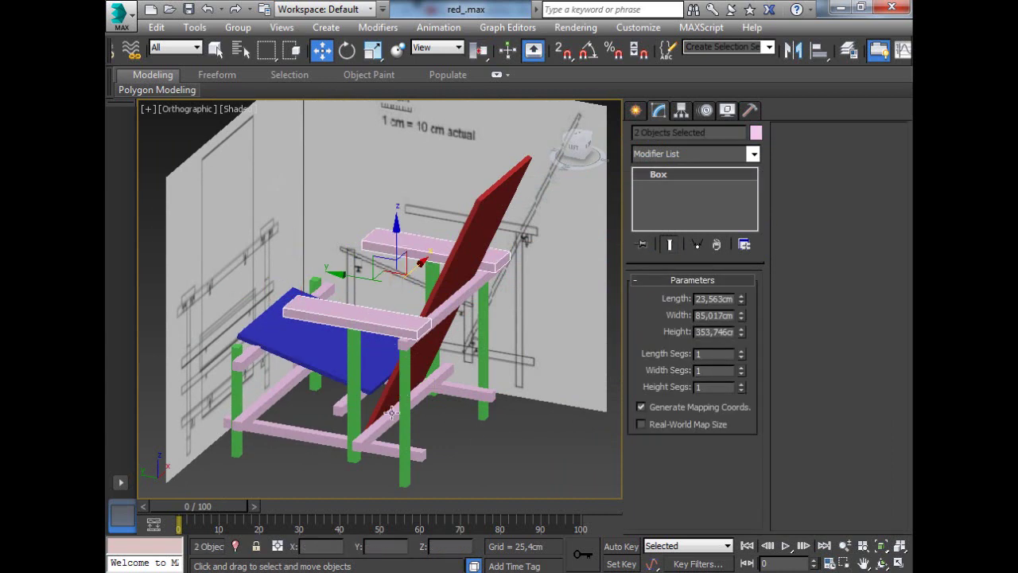
left_click(341, 409, "ctrl")
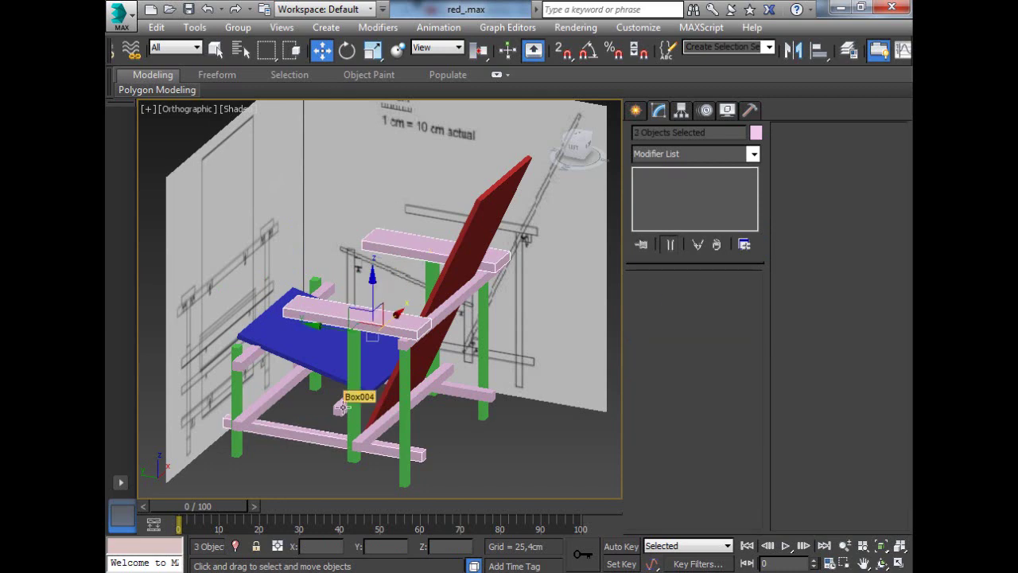
left_click(464, 437)
- Hide the two reference drawing planes behind and beside the chair
scroll(465, 436, "down", 3)
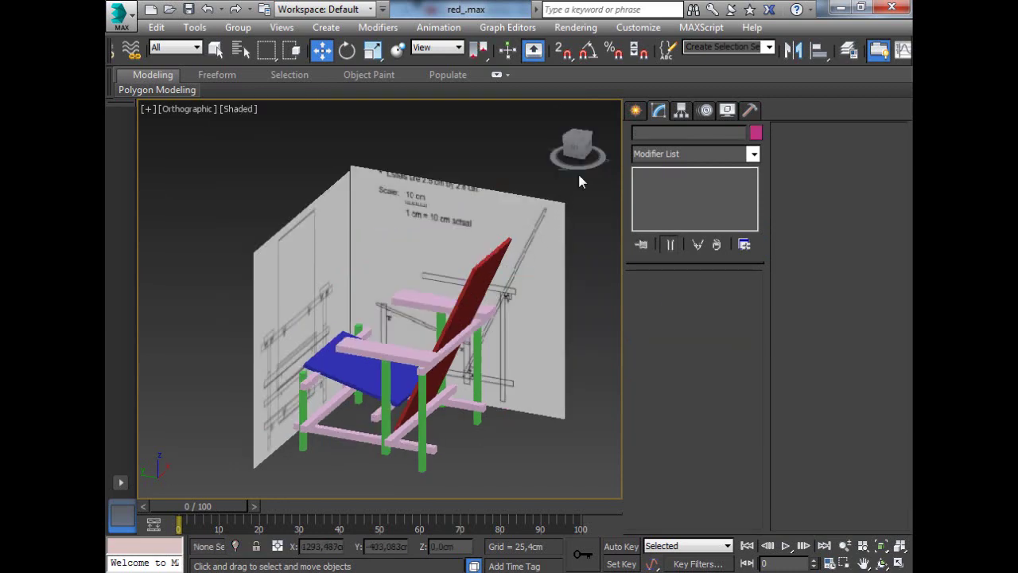
left_click_drag(577, 147, 626, 149)
left_click(356, 258)
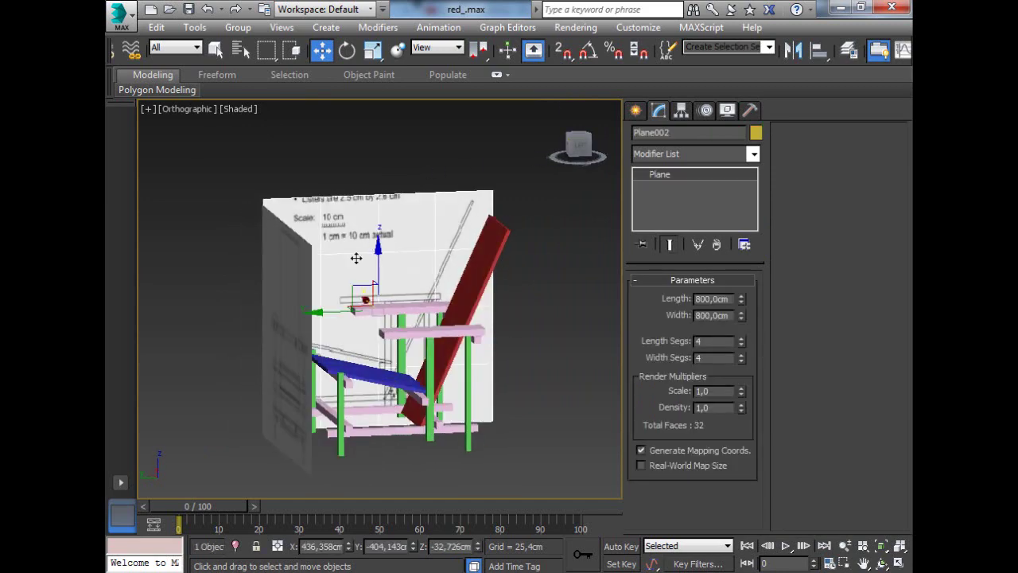
left_click(290, 286, "ctrl")
right_click(290, 286)
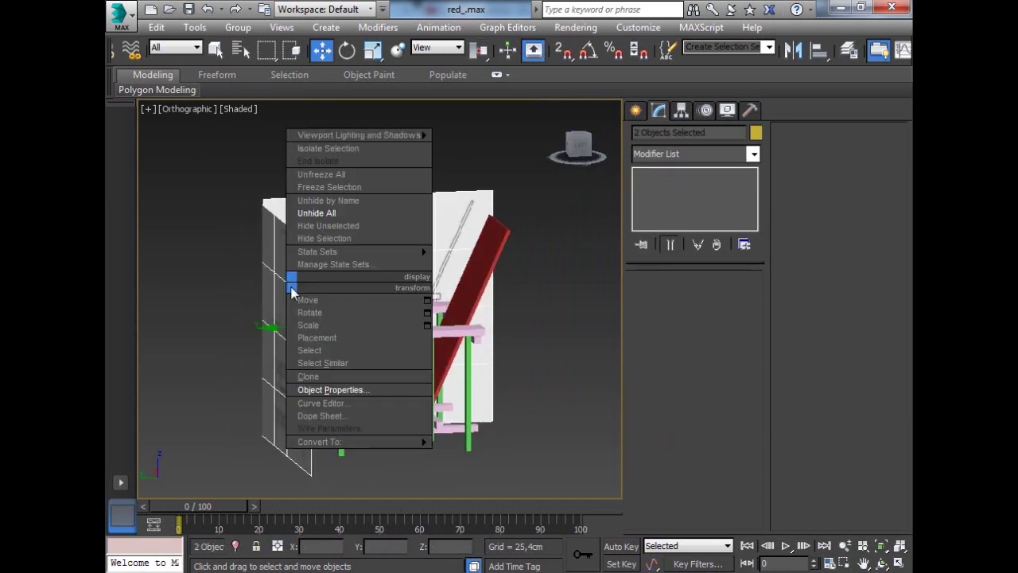
left_click(305, 238)
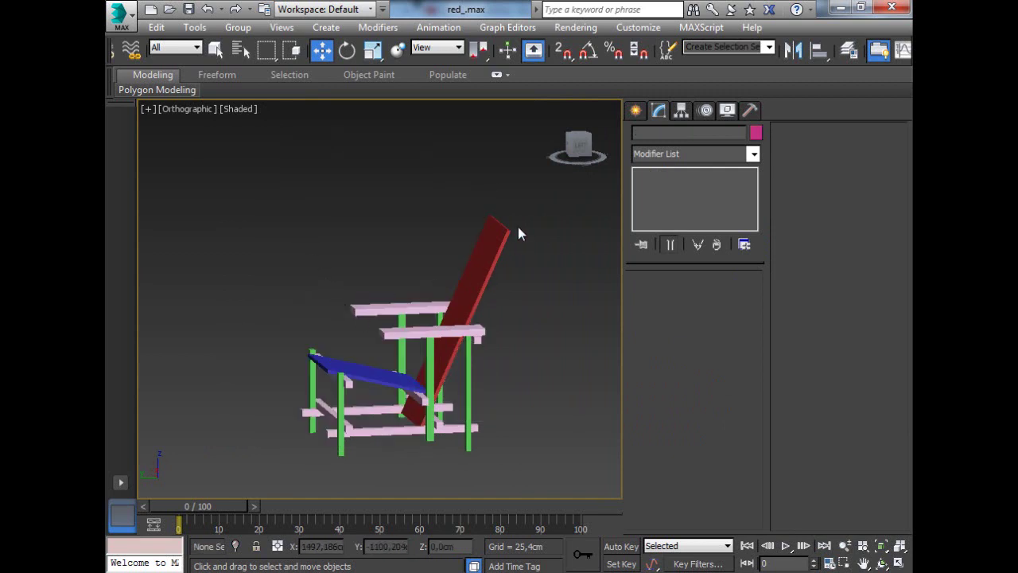
- Change the object color of all six green vertical legs to black in an angled 3D view
left_click(583, 155)
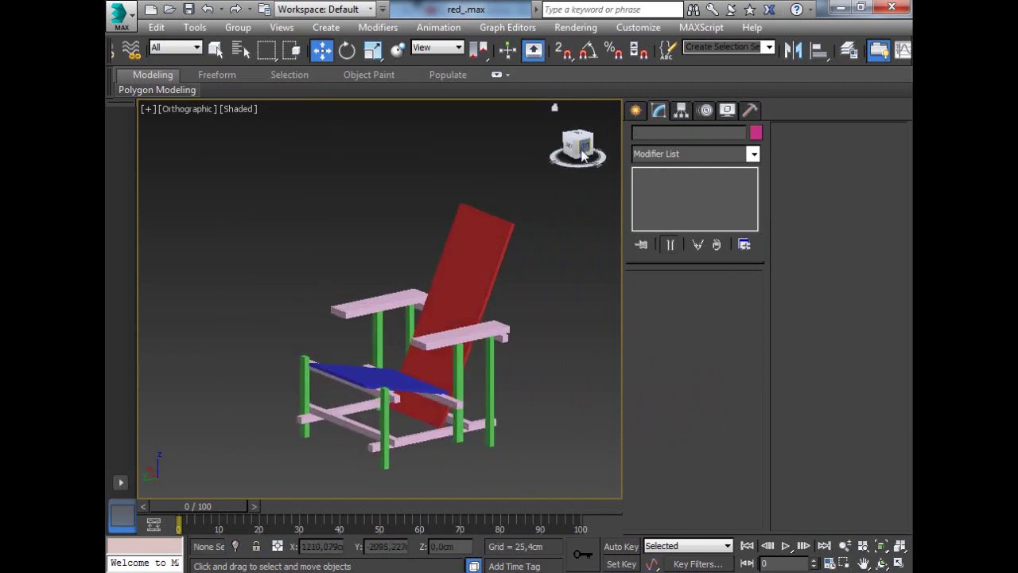
left_click(487, 374)
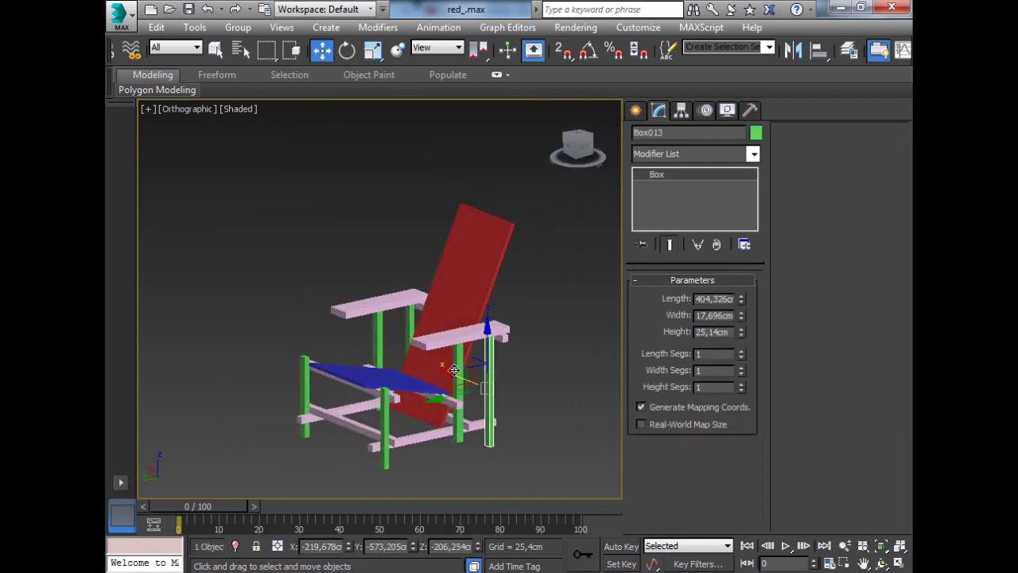
left_click(458, 367, "ctrl")
left_click(379, 339, "ctrl")
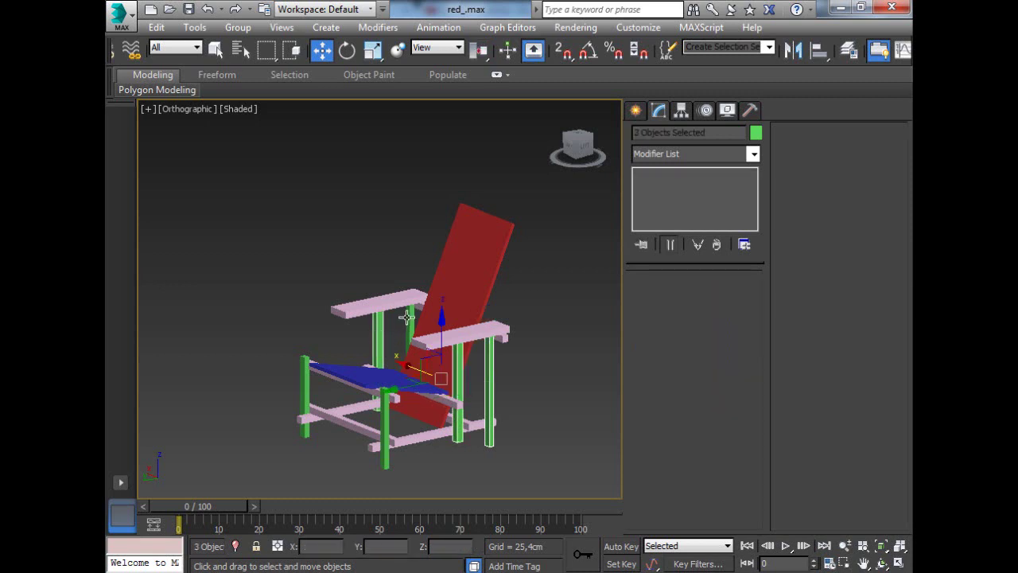
left_click(408, 325, "ctrl")
left_click(305, 394, "ctrl")
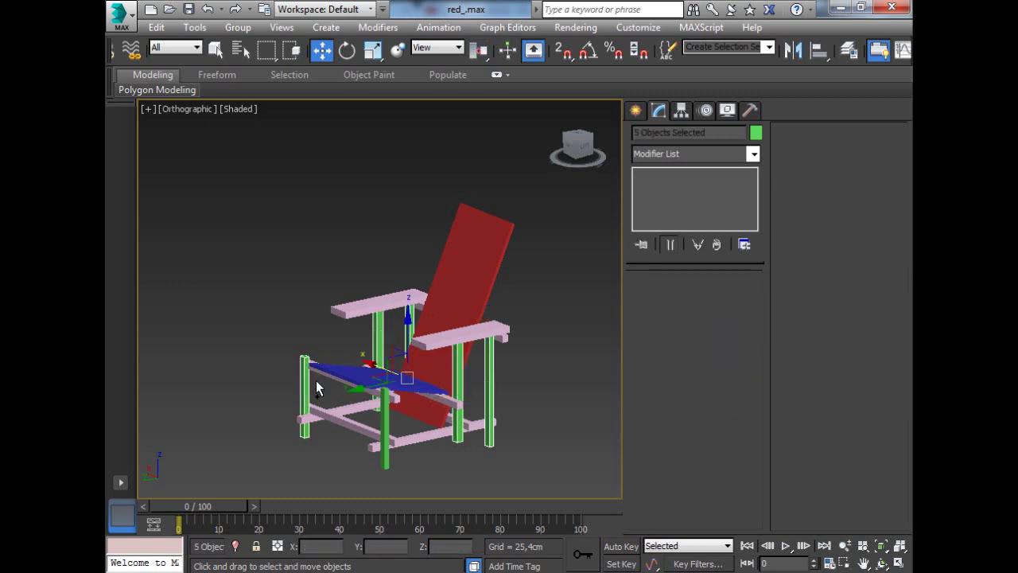
left_click(383, 413, "ctrl")
left_click(755, 133)
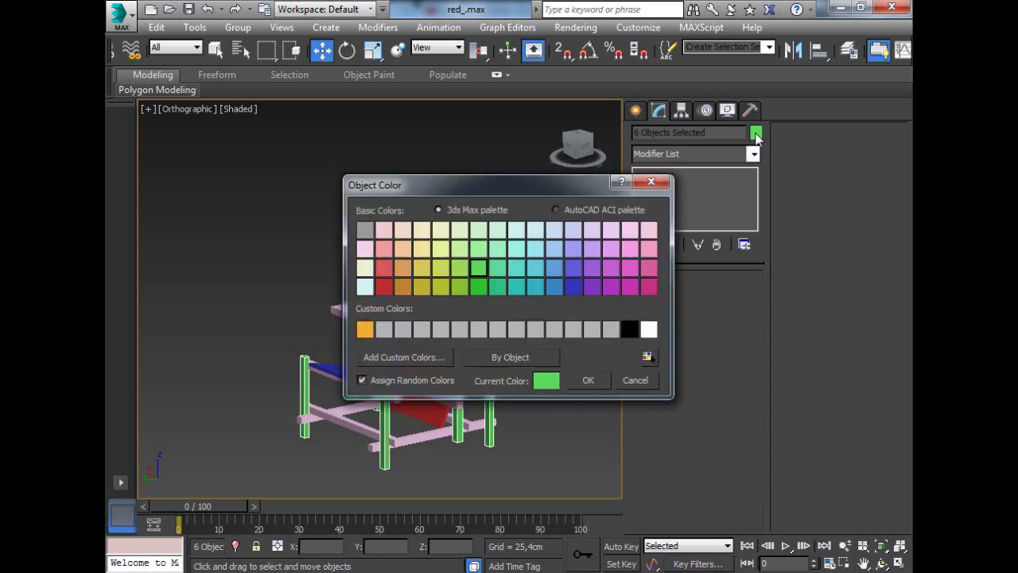
left_click(628, 330)
left_click(599, 385)
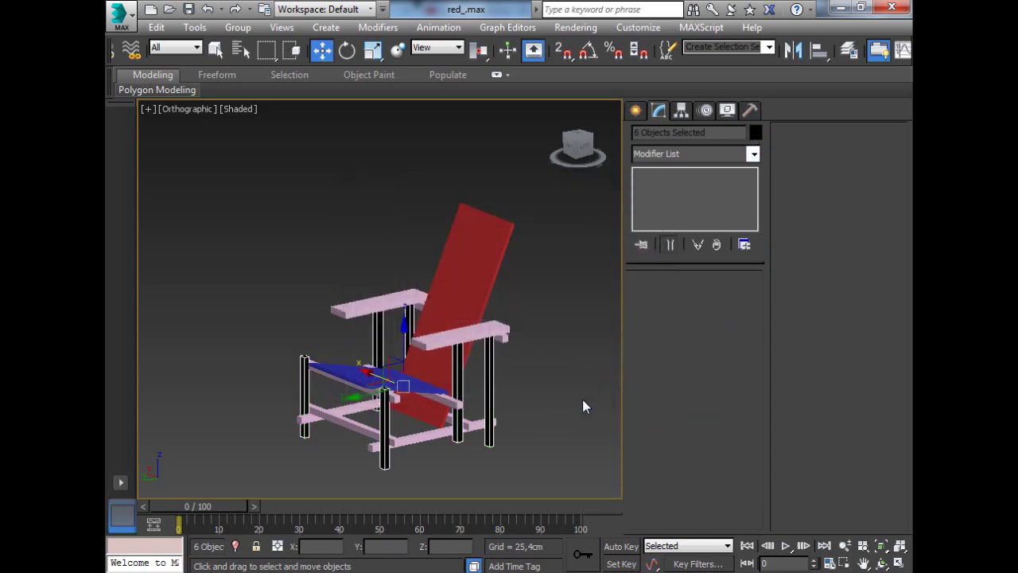
- Change the object color of all the pink rails and armrests to black and clear the selection
left_click(389, 444)
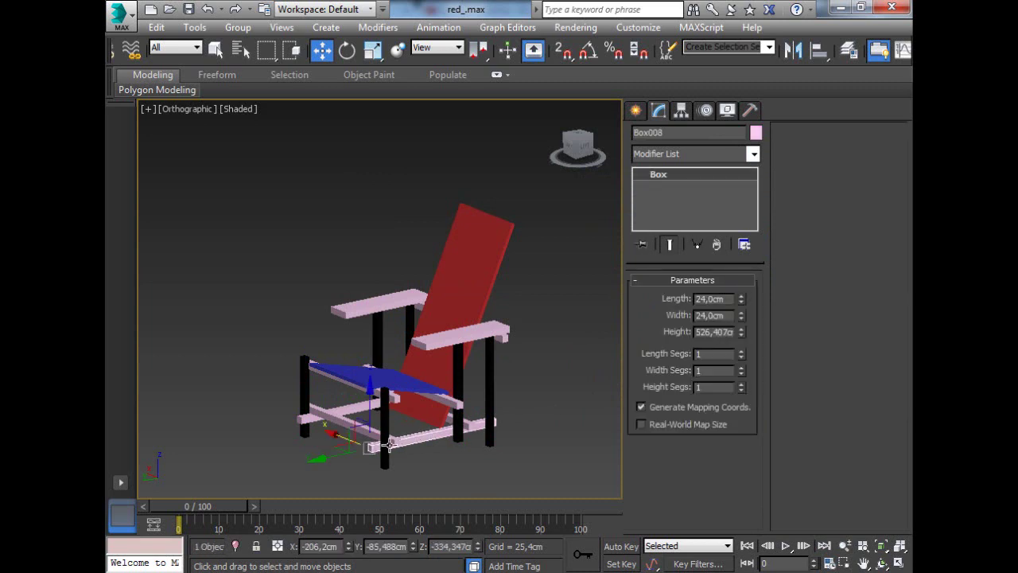
left_click(351, 407, "ctrl")
left_click(353, 414, "ctrl")
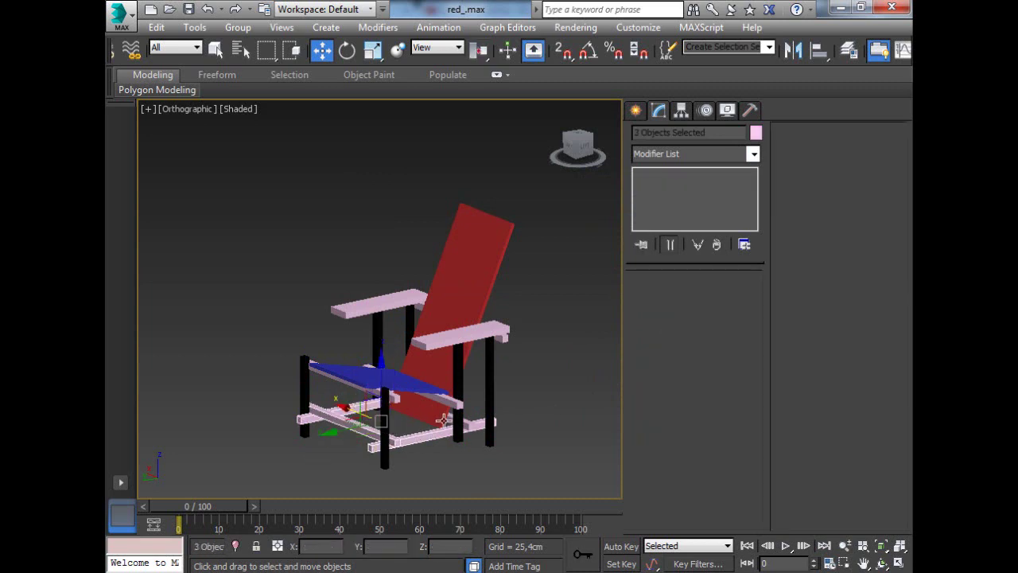
left_click(472, 424, "ctrl")
left_click(457, 403, "ctrl")
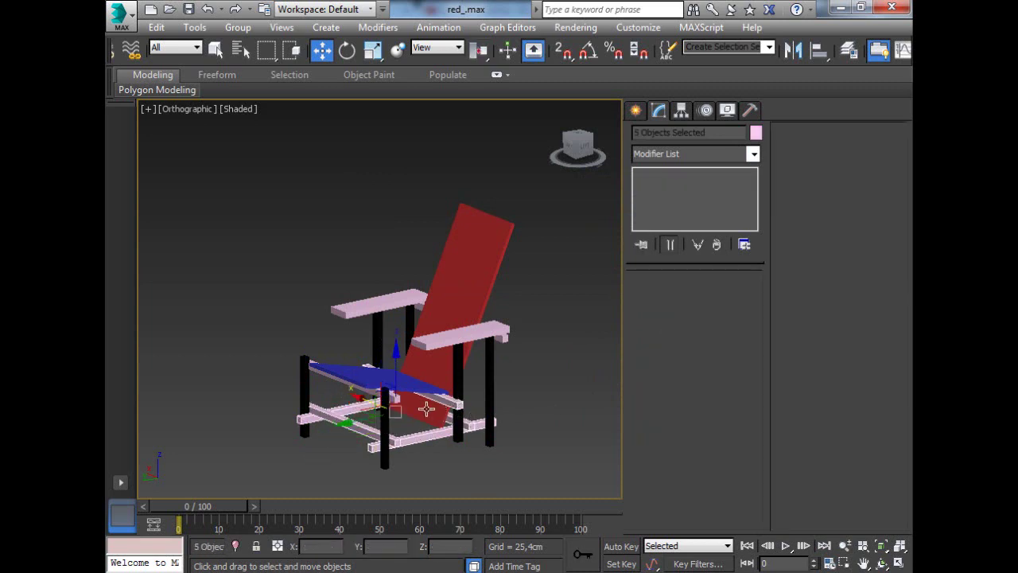
left_click(387, 405, "ctrl")
left_click(356, 310, "ctrl")
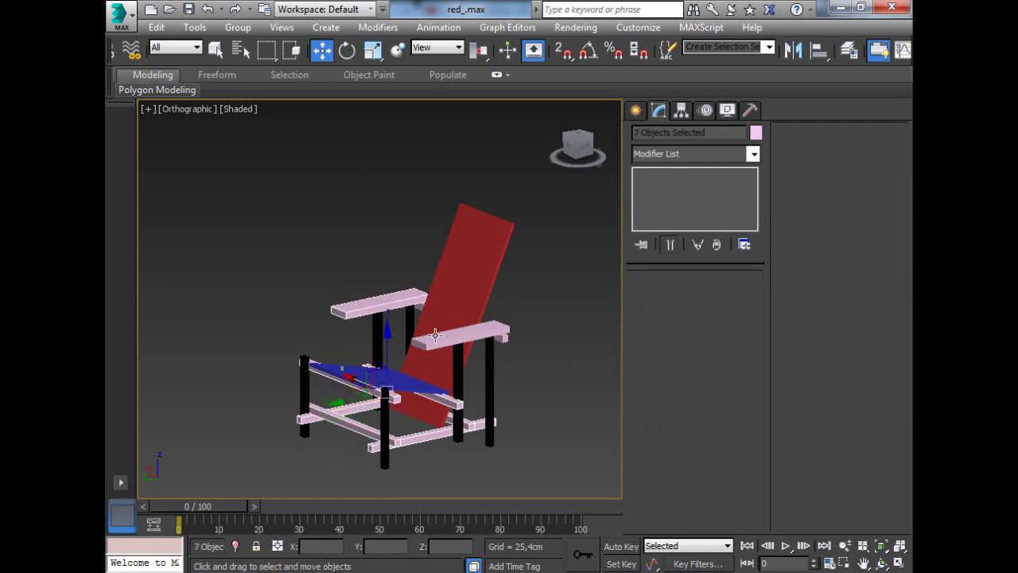
left_click(441, 335, "ctrl")
left_click_drag(512, 339, 510, 338)
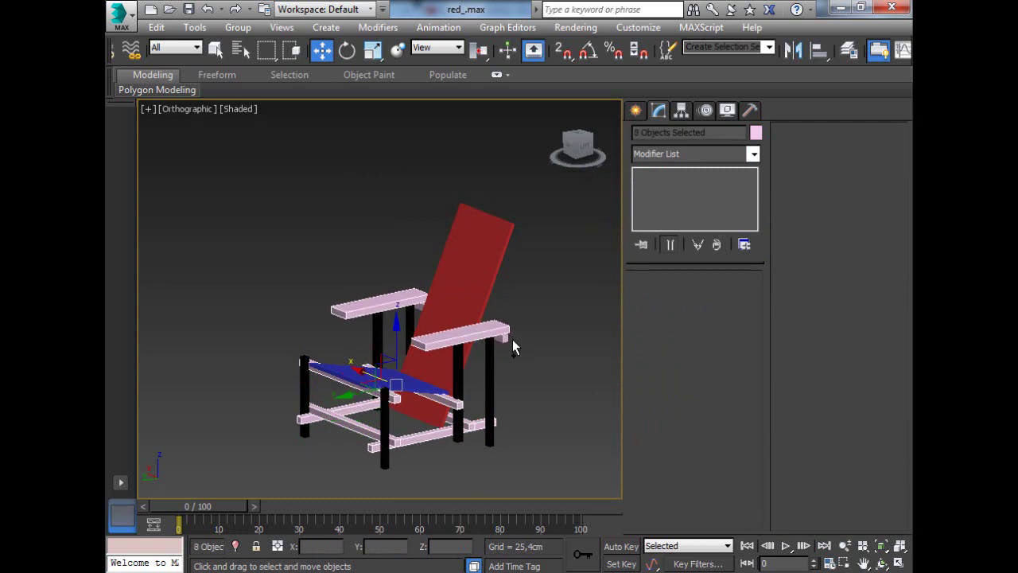
left_click(504, 340, "ctrl")
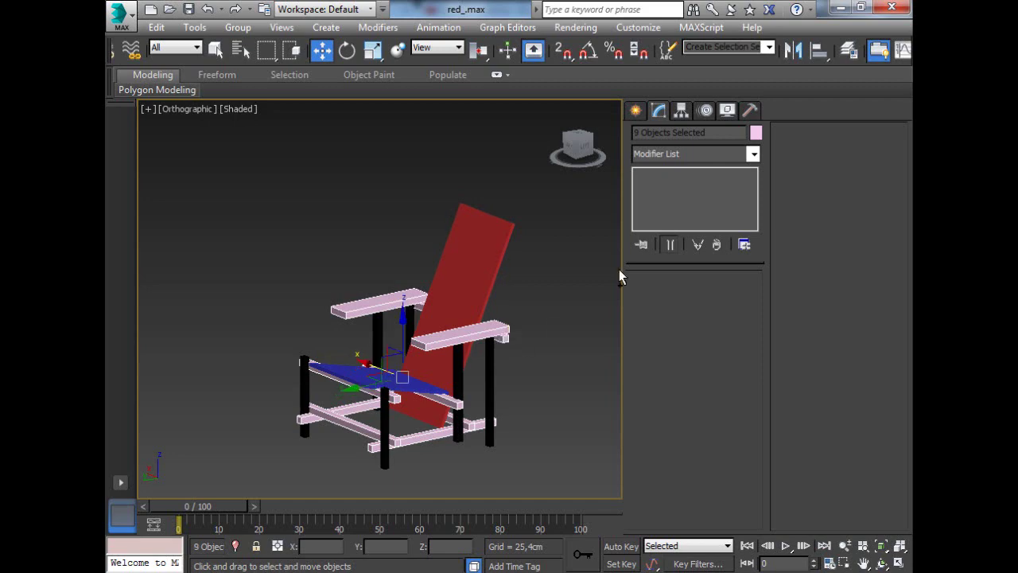
left_click(755, 133)
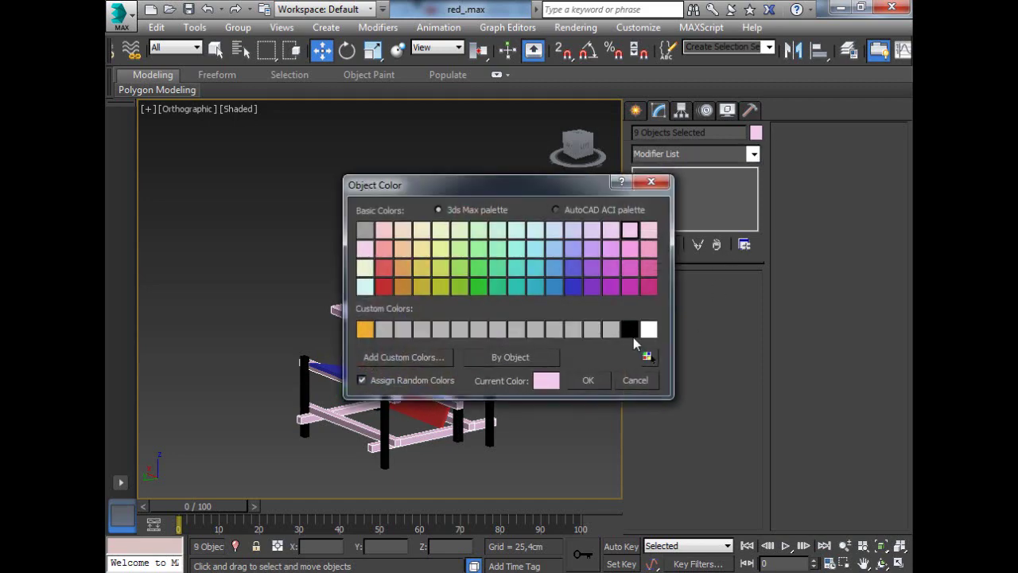
left_click(633, 335)
left_click(589, 384)
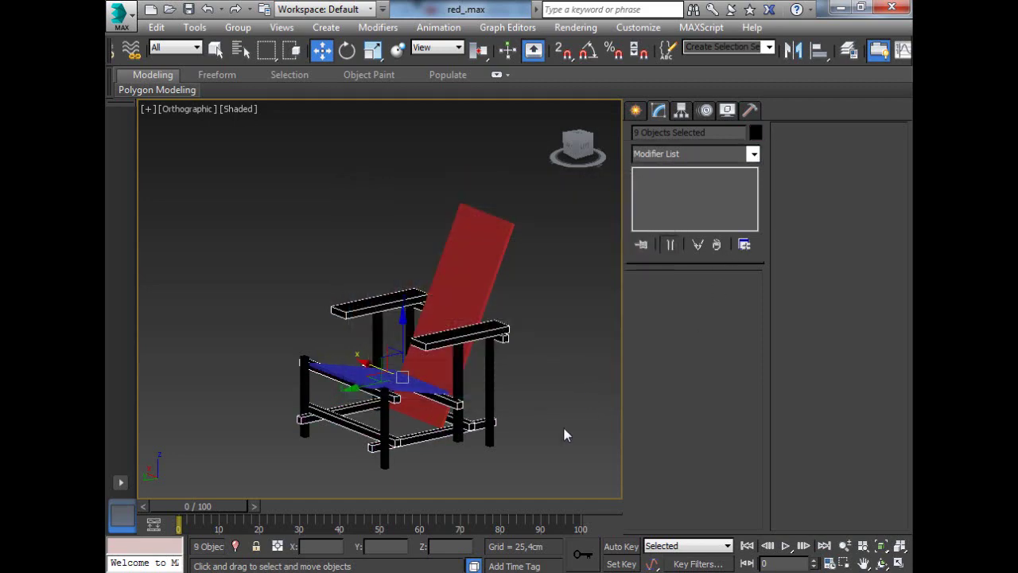
left_click(565, 434)
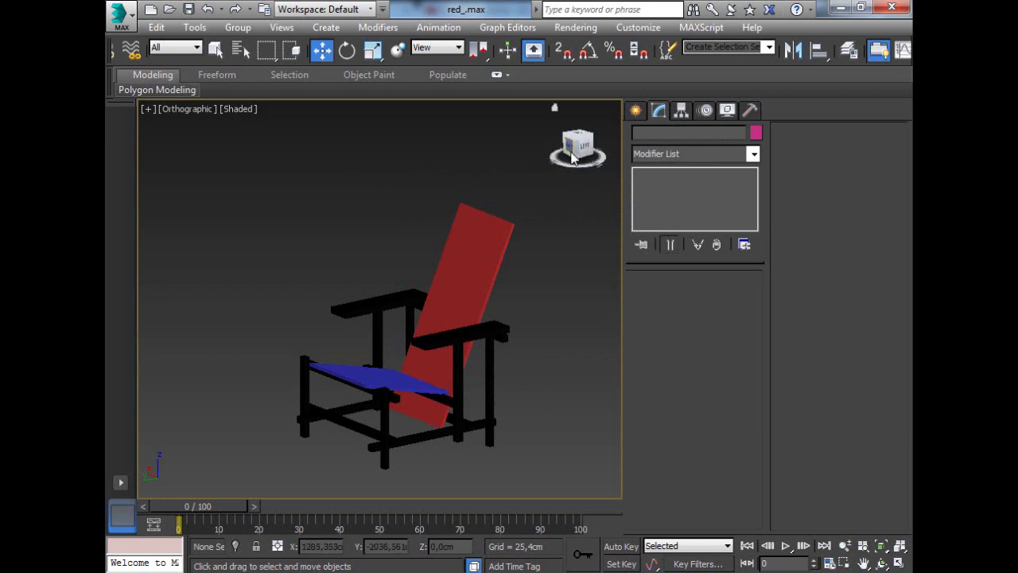
left_click_drag(573, 157, 604, 158)
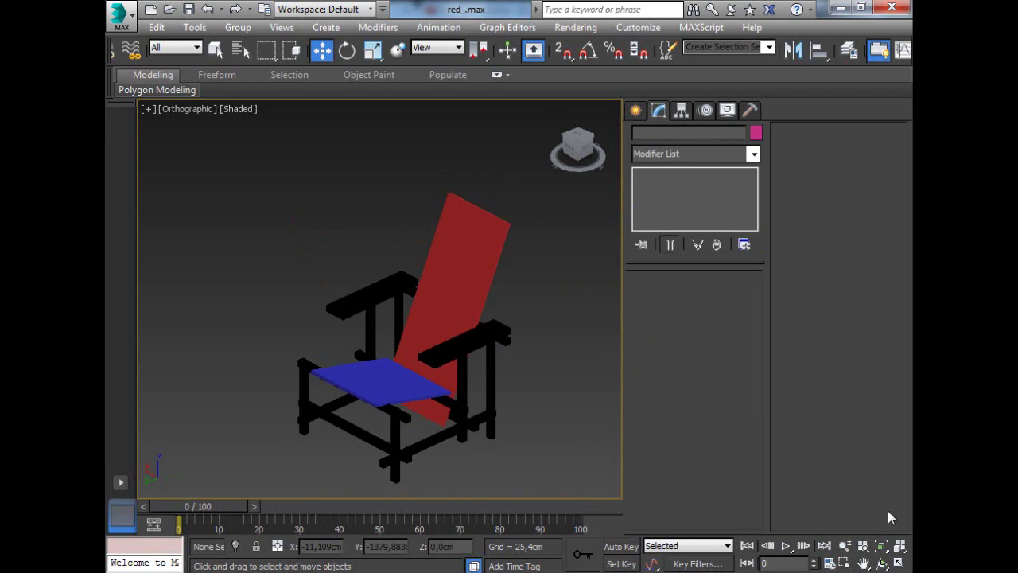
left_click(899, 546)
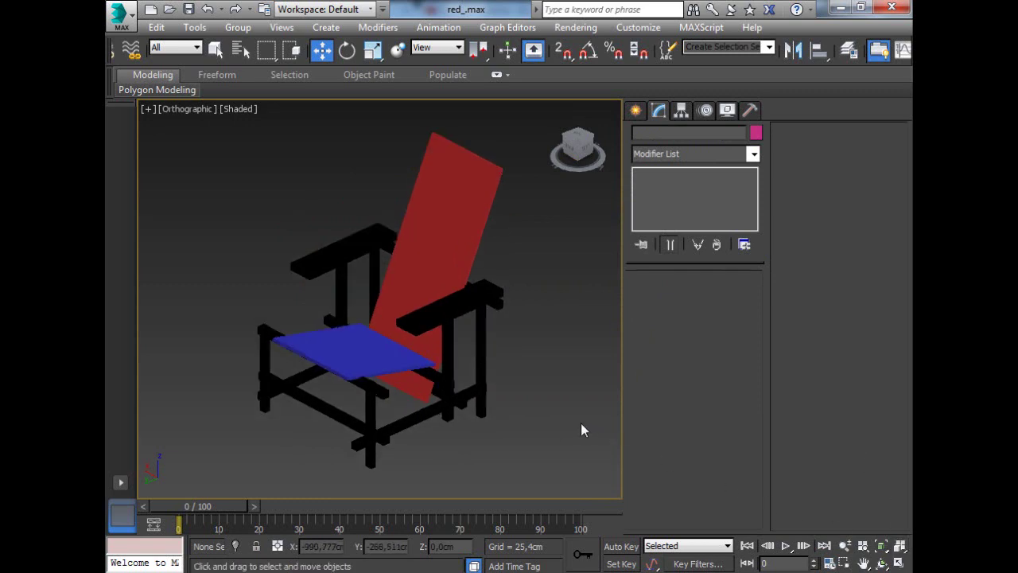